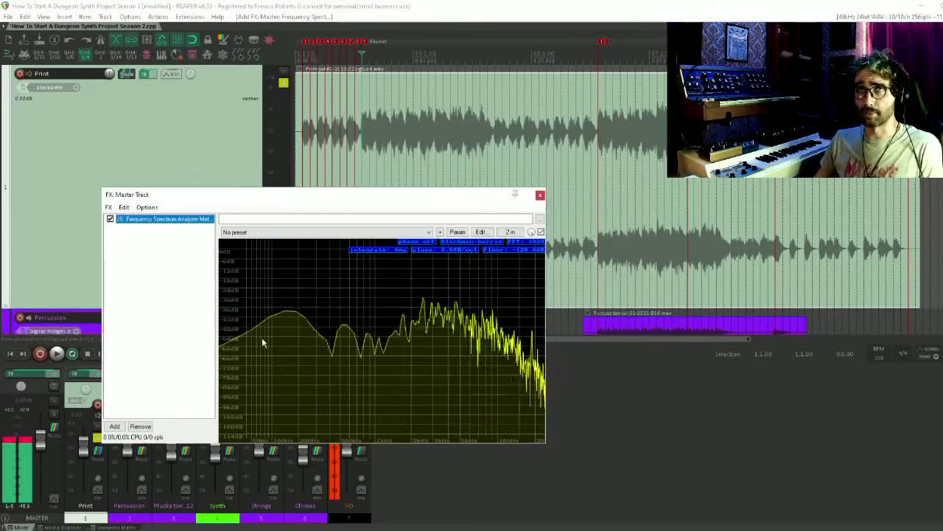
{"action": "double_click", "coordinate": [154, 280]}
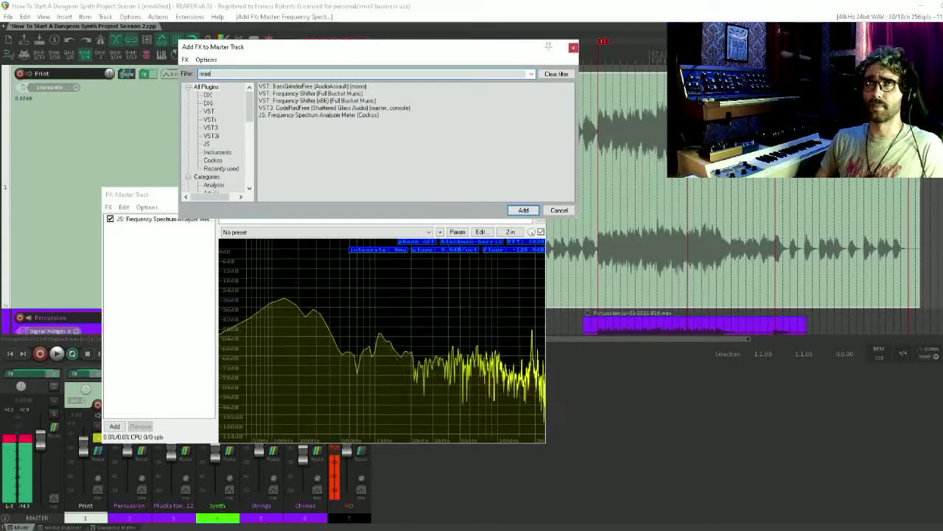
{"action": "type", "text": "reaeq"}
{"action": "key", "text": "Return"}
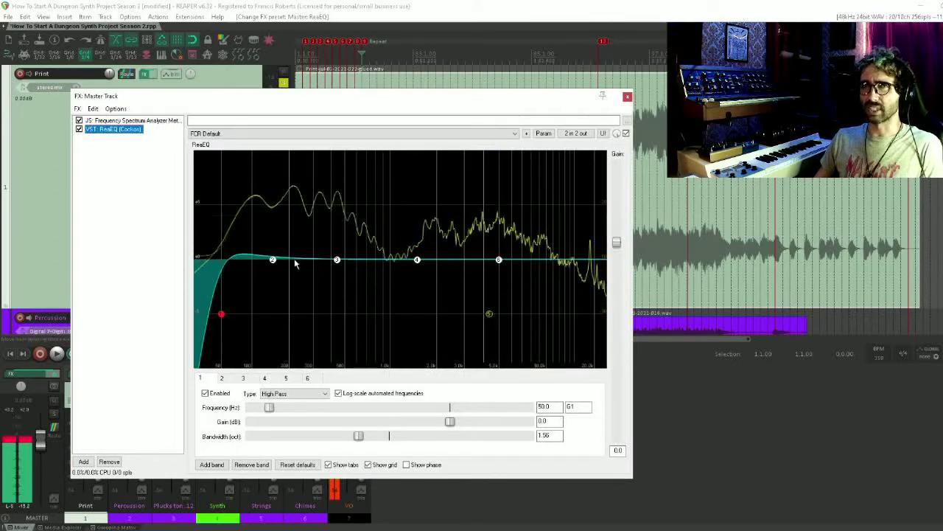
{"action": "left_click_drag", "start_coordinate": [275, 101], "coordinate": [231, 44]}
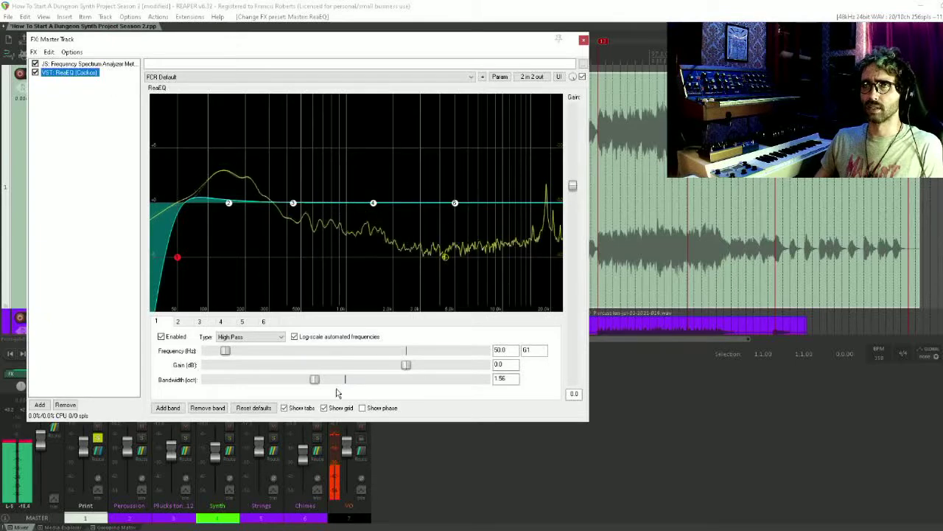
{"action": "left_click", "coordinate": [361, 428]}
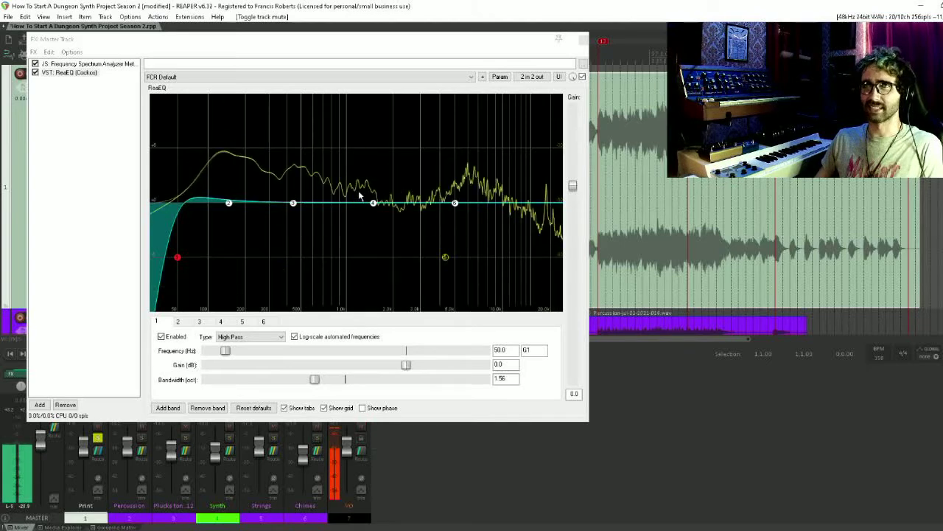
{"action": "left_click", "coordinate": [70, 72]}
{"action": "key", "text": "Delete"}
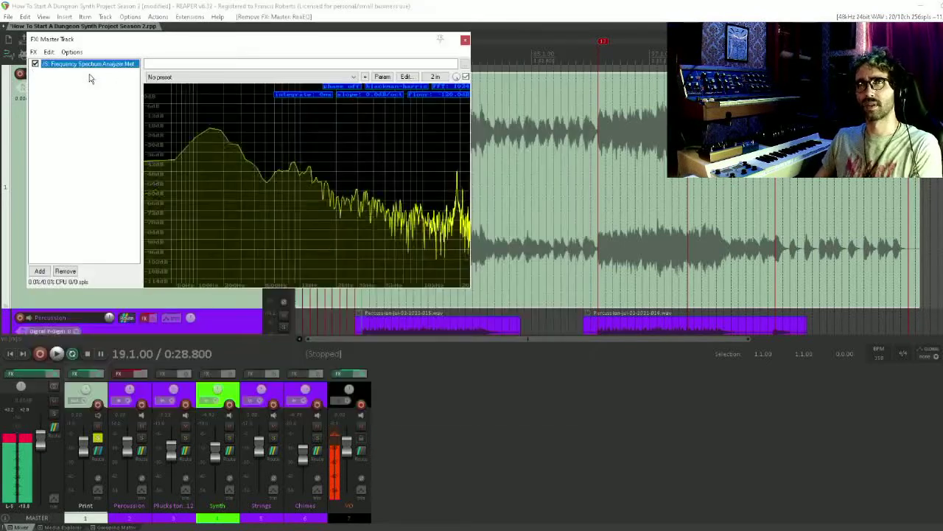
Move the master effects window clear of the mixer and audition the mix from bar 19 with the VO track muted
{"action": "left_click_drag", "start_coordinate": [108, 42], "coordinate": [477, 263]}
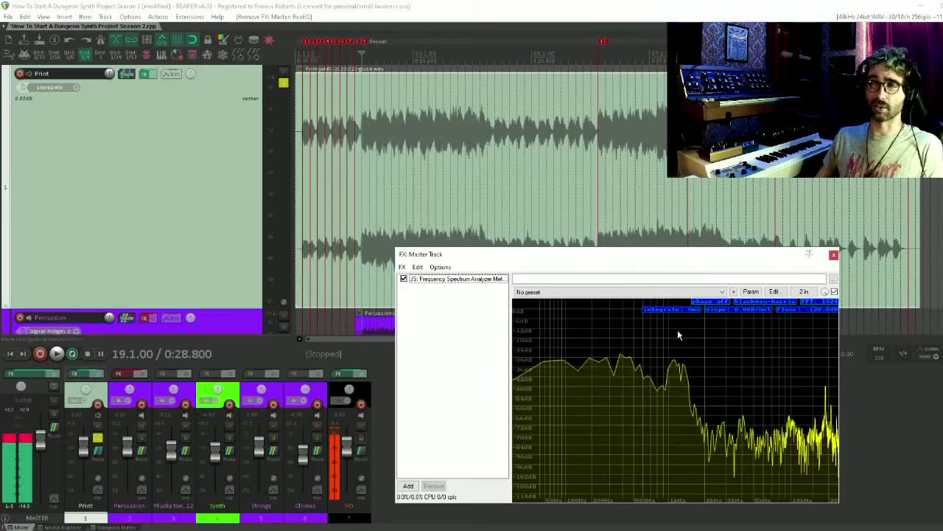
{"action": "left_click_drag", "start_coordinate": [627, 259], "coordinate": [608, 280]}
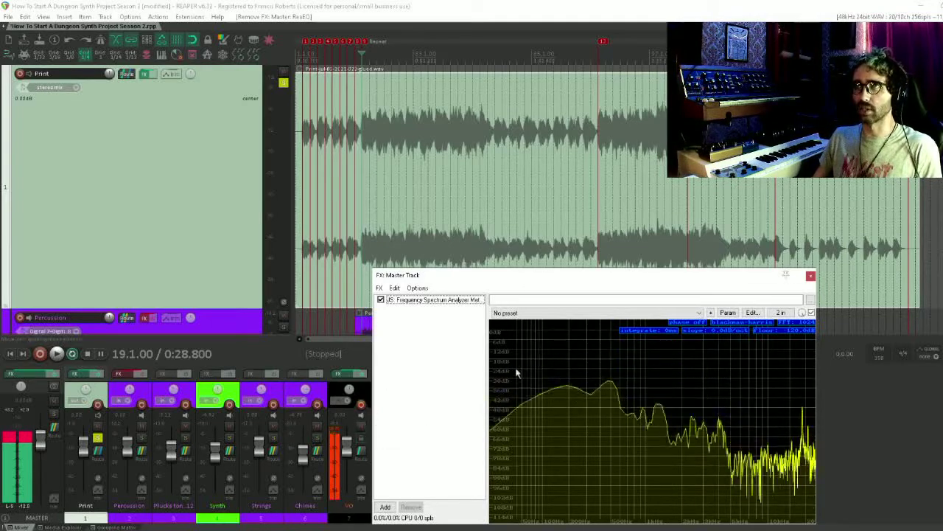
{"action": "left_click", "coordinate": [361, 428]}
{"action": "key", "text": "space"}
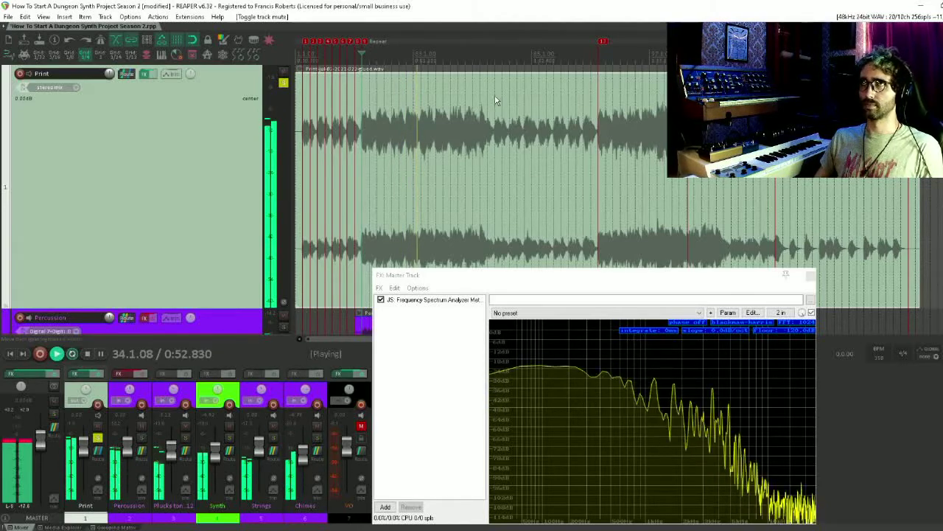
{"action": "key", "text": "space"}
{"action": "left_click", "coordinate": [362, 426]}
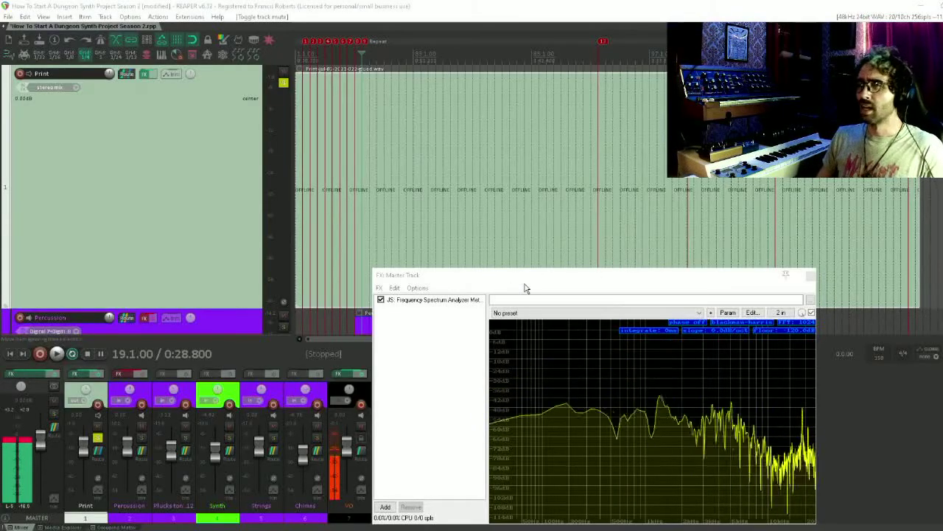
Place the edit cursor at bar 23 and add ReaEQ to the master track's effects chain
{"action": "left_click_drag", "start_coordinate": [525, 288], "coordinate": [457, 238]}
{"action": "left_click", "coordinate": [377, 62]}
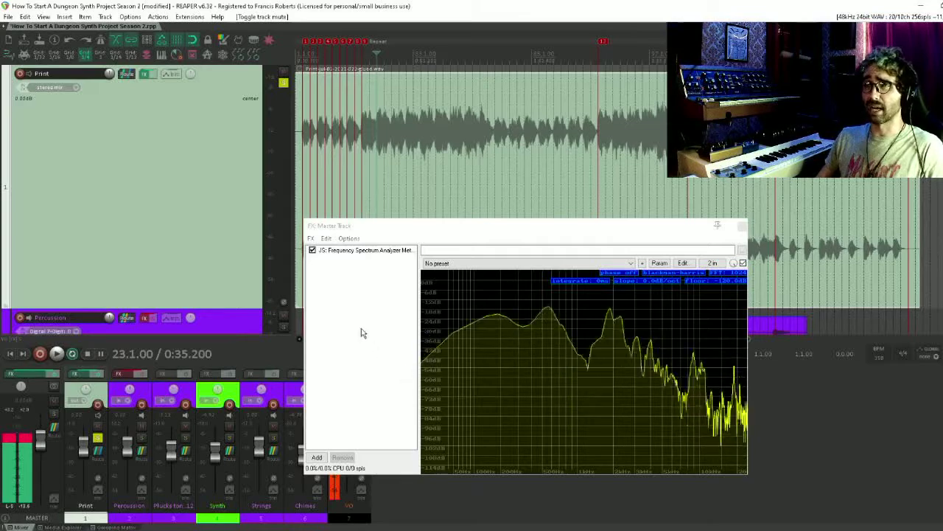
{"action": "double_click", "coordinate": [345, 277]}
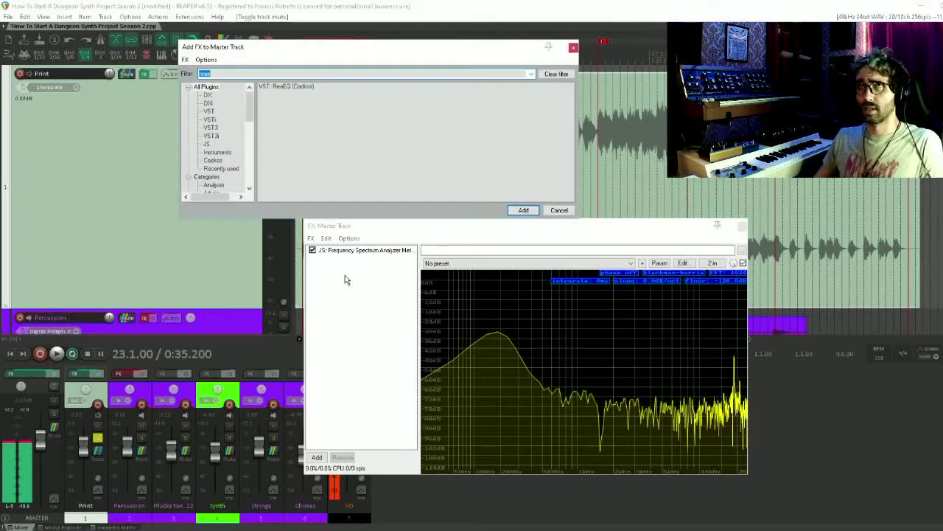
{"action": "type", "text": "reaeq"}
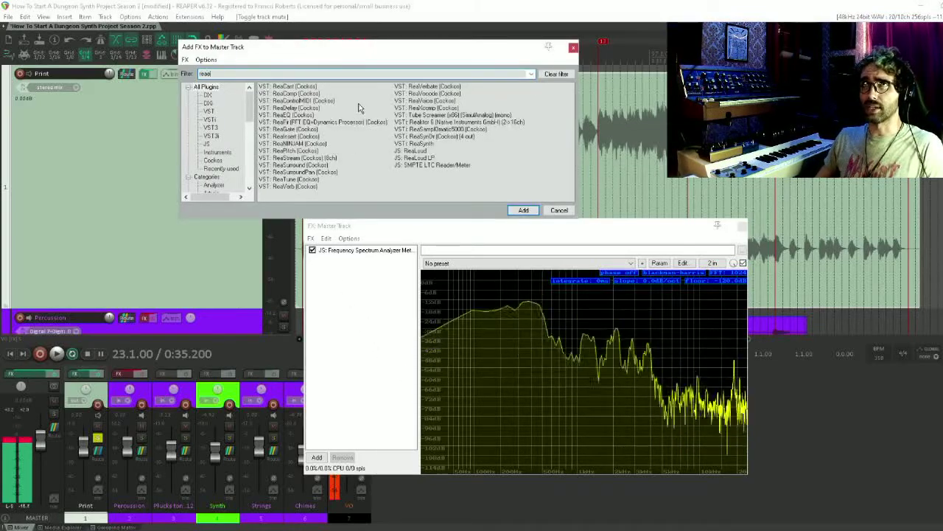
{"action": "double_click", "coordinate": [298, 88]}
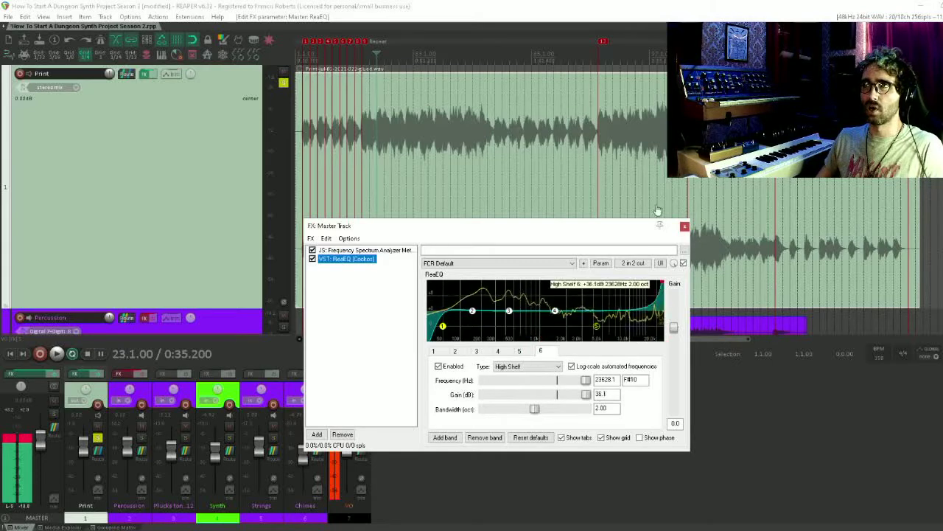
Set ReaEQ's high-shelf band 6 to about 4811 Hz and +1.2 dB, and disable high-pass band 1
{"action": "left_click_drag", "start_coordinate": [662, 282], "coordinate": [536, 340]}
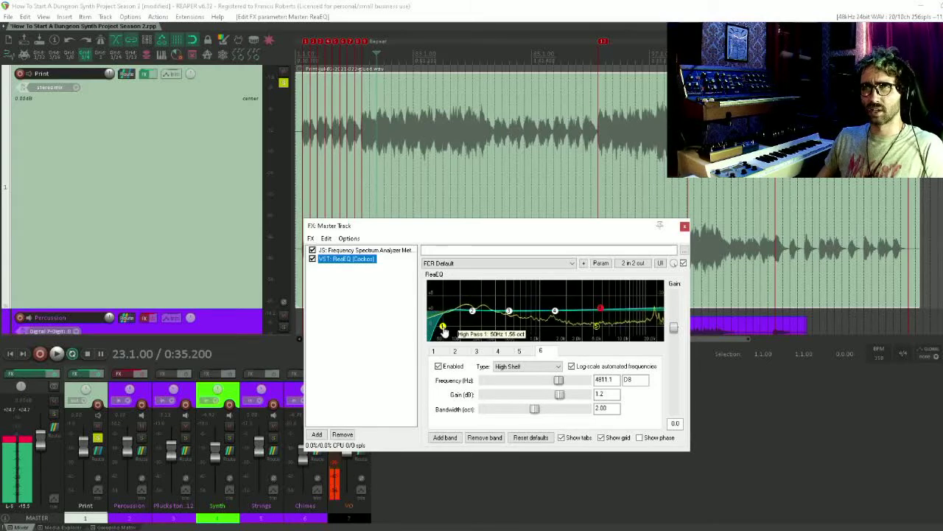
{"action": "double_click", "coordinate": [444, 328]}
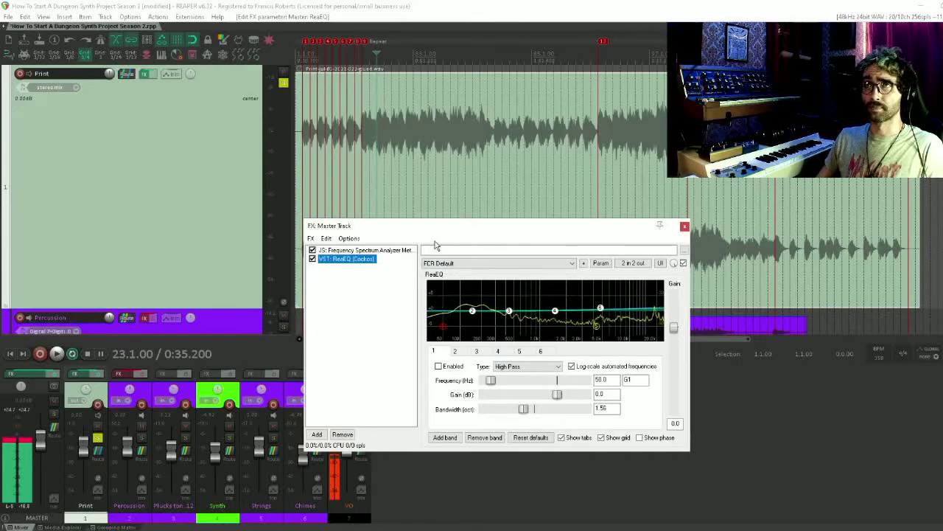
{"action": "left_click_drag", "start_coordinate": [446, 230], "coordinate": [326, 183]}
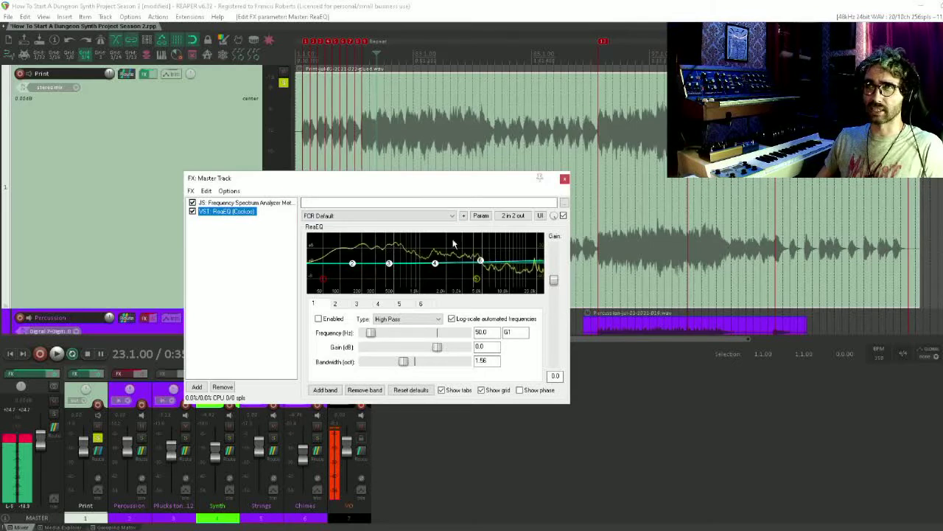
Audition high-shelf band 6 during playback with VO muted, leaving it at about 7674 Hz and 0 dB gain
{"action": "mouse_move", "coordinate": [480, 263]}
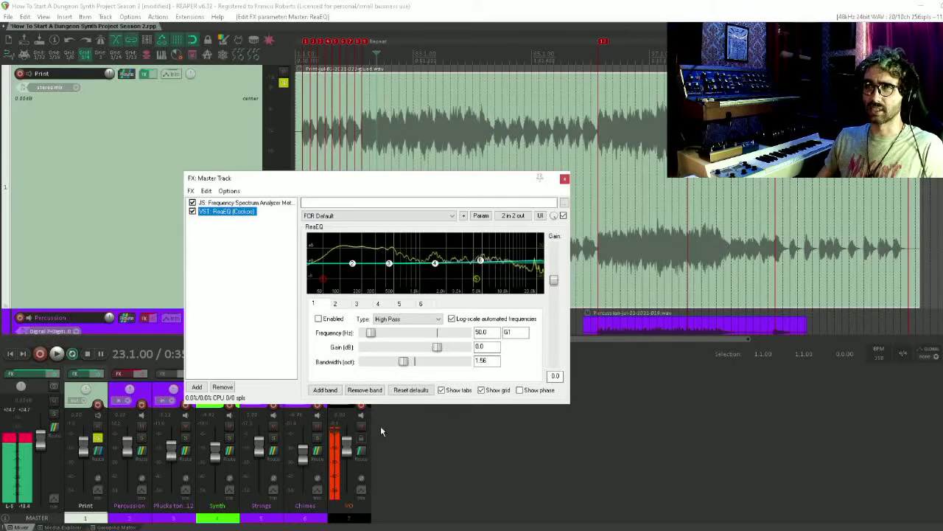
{"action": "left_click", "coordinate": [361, 426]}
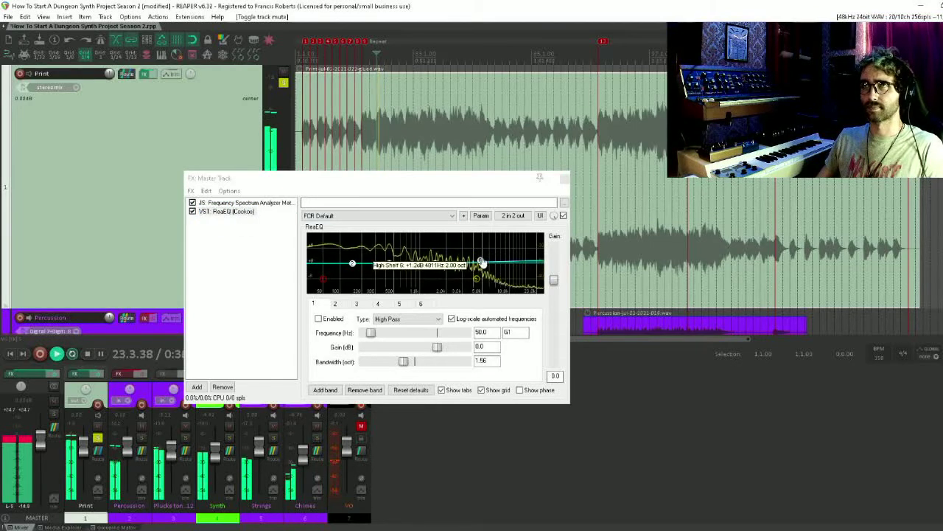
{"action": "left_click_drag", "start_coordinate": [480, 263], "coordinate": [503, 268]}
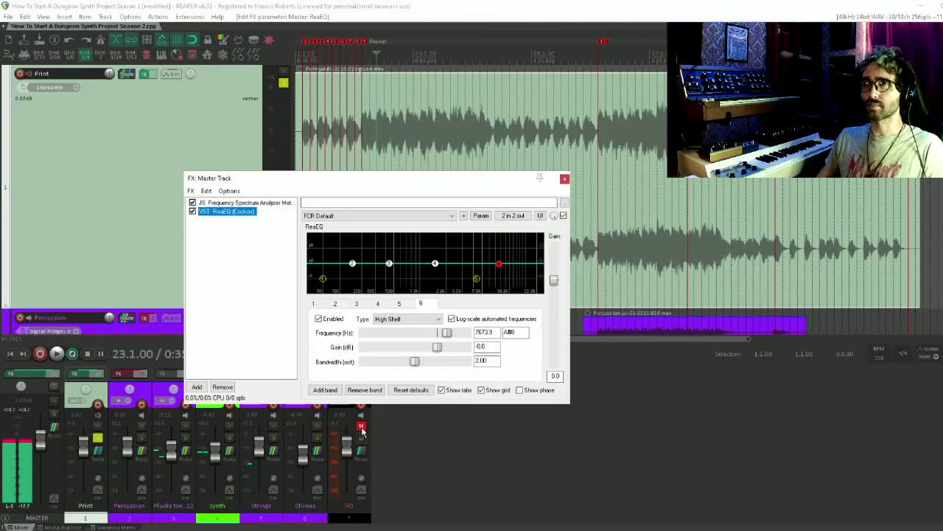
{"action": "left_click", "coordinate": [361, 426]}
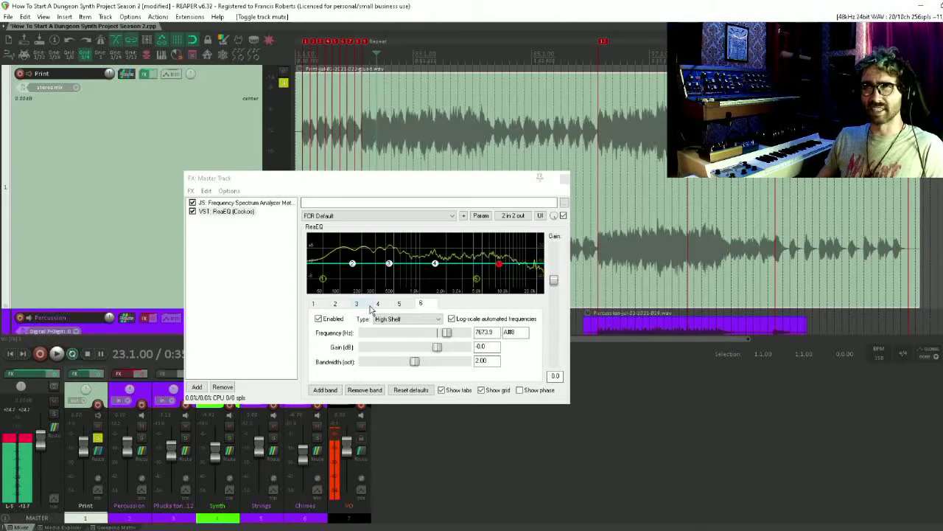
Try low-shelf boosts and cuts on band 2 during playback with VO muted, leaving it at about 283 Hz and 0 dB
{"action": "mouse_move", "coordinate": [353, 269]}
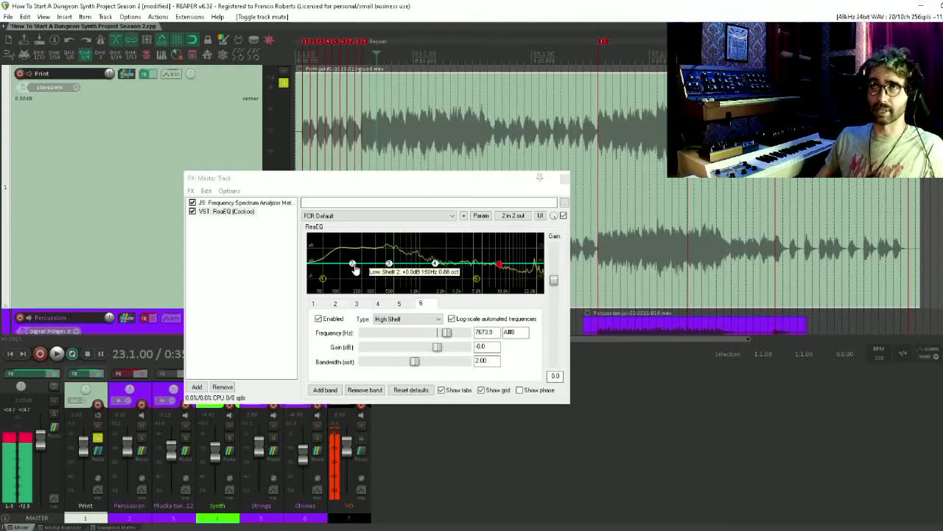
{"action": "left_click_drag", "start_coordinate": [353, 263], "coordinate": [364, 264]}
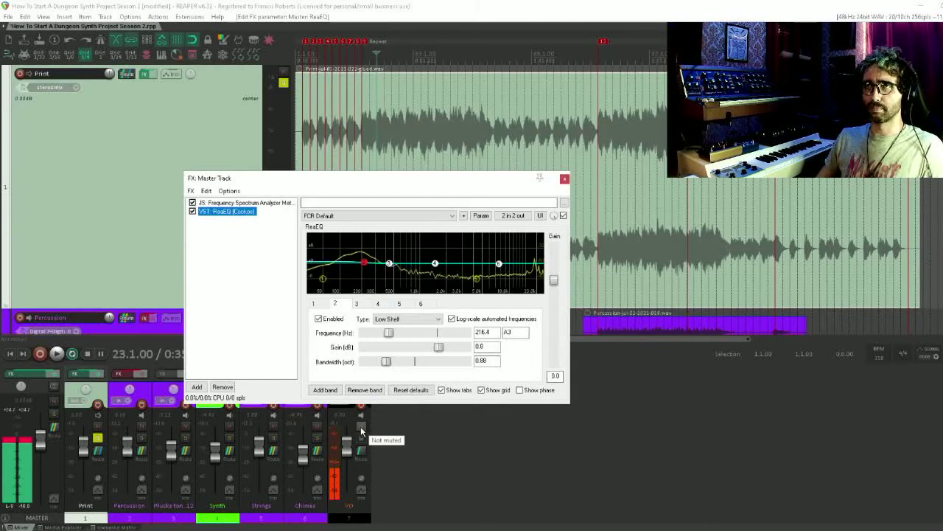
{"action": "left_click", "coordinate": [361, 427]}
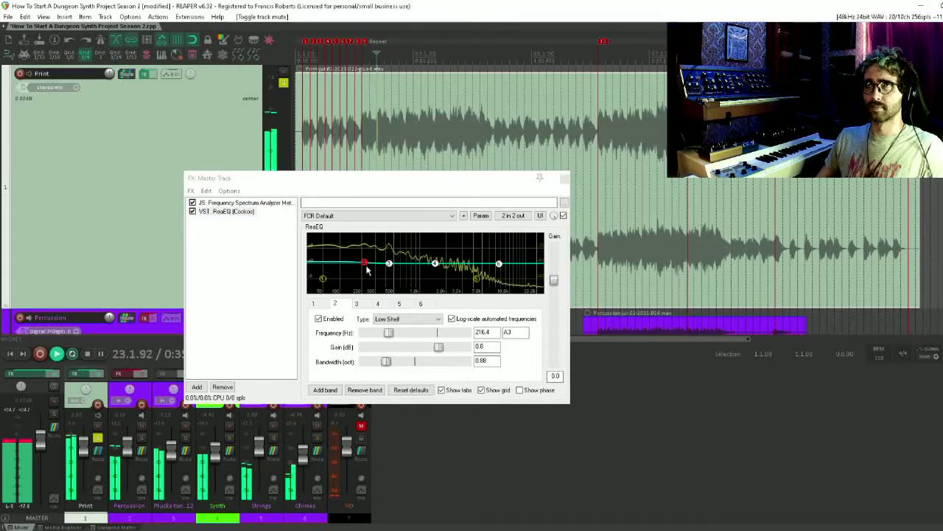
{"action": "left_click_drag", "start_coordinate": [364, 263], "coordinate": [370, 283]}
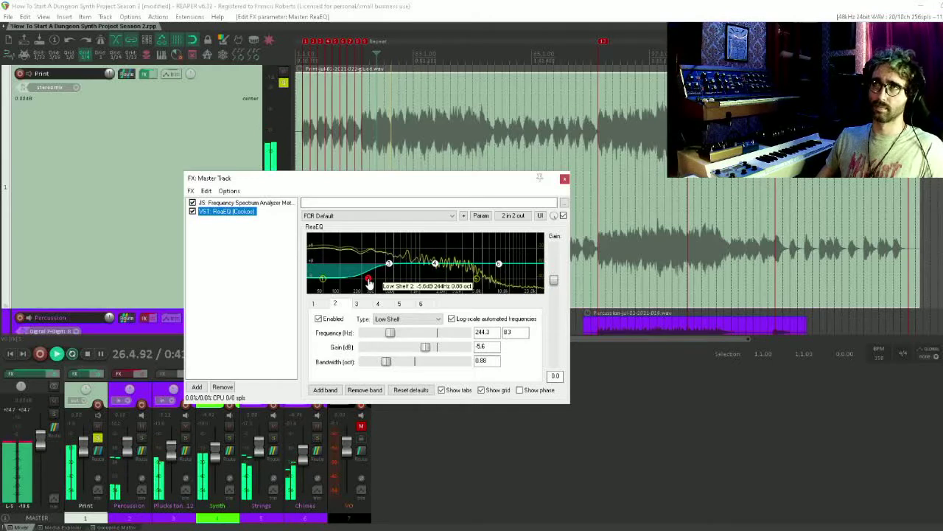
{"action": "mouse_move", "coordinate": [370, 284]}
{"action": "left_mouse_down"}
{"action": "mouse_move", "coordinate": [374, 256]}
{"action": "mouse_move", "coordinate": [375, 268]}
{"action": "left_mouse_up"}
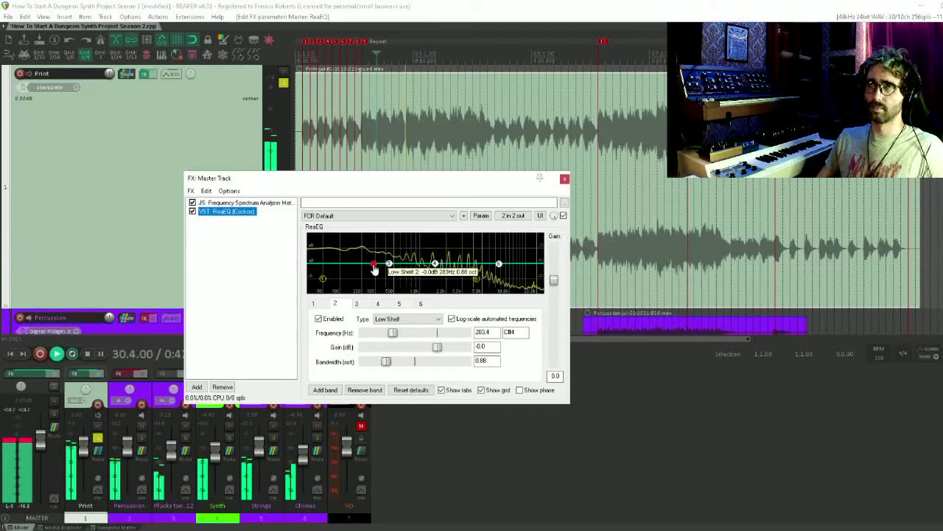
{"action": "left_click", "coordinate": [407, 5]}
{"action": "key", "text": "space"}
{"action": "left_click", "coordinate": [361, 426]}
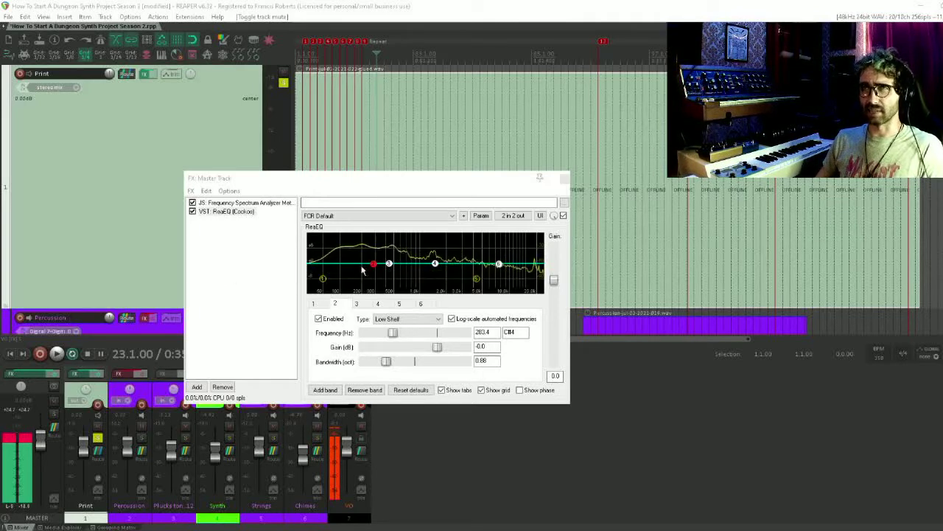
Add the JS Master Limiter after ReaEQ on the master track and set its threshold to -0.1 dB
{"action": "left_click", "coordinate": [288, 257]}
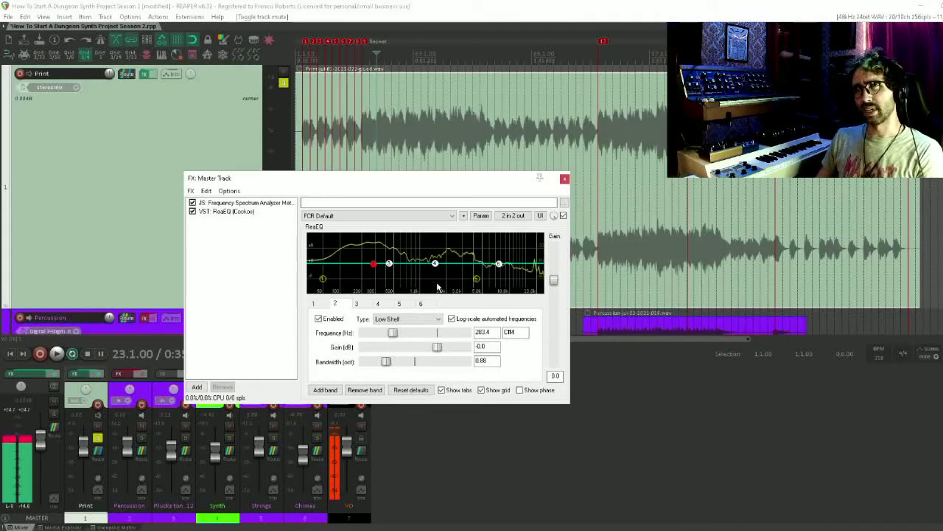
{"action": "double_click", "coordinate": [259, 267]}
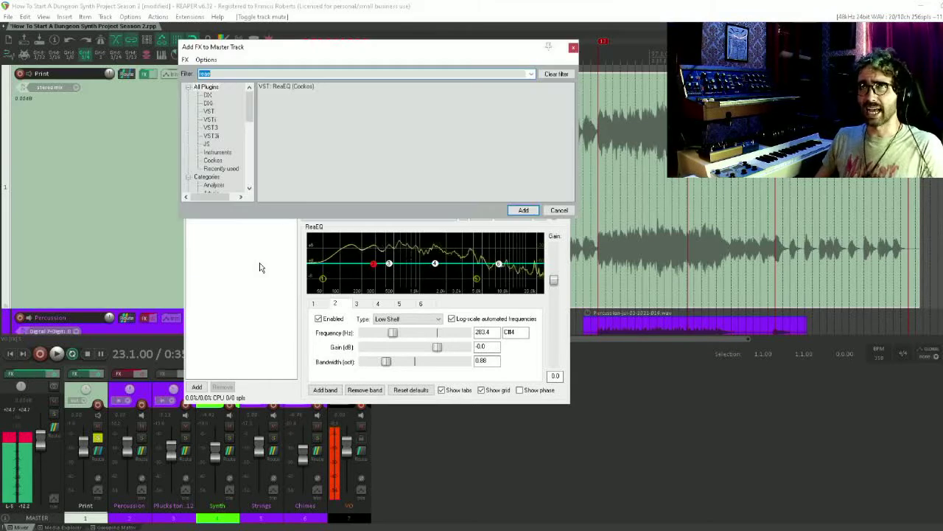
{"action": "type", "text": "limit"}
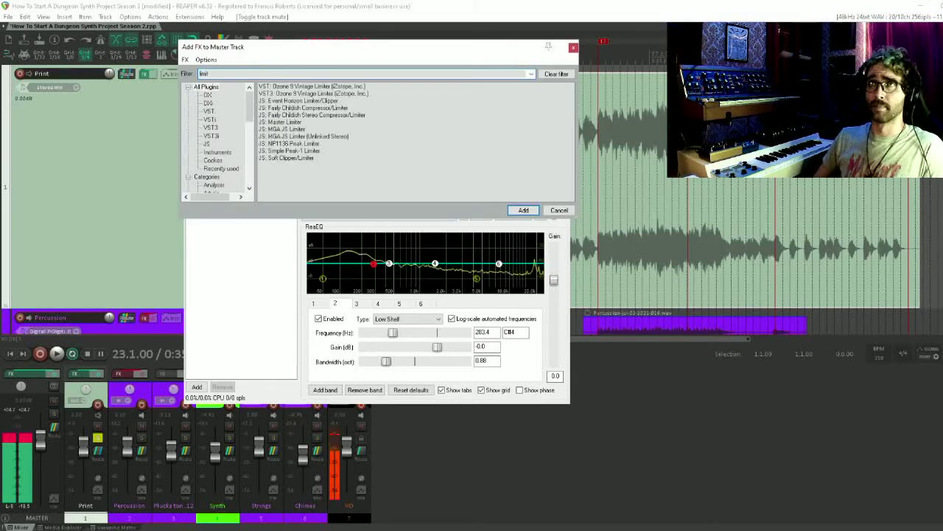
{"action": "key", "text": "Down"}
{"action": "key", "text": "Down"}
{"action": "key", "text": "Down"}
{"action": "key", "text": "Down"}
{"action": "key", "text": "Down"}
{"action": "key", "text": "Down"}
{"action": "key", "text": "Return"}
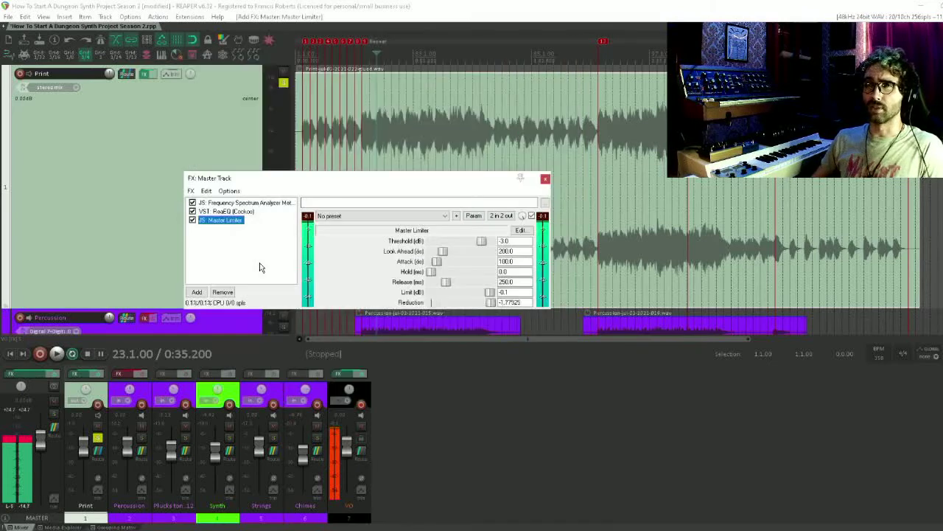
{"action": "mouse_move", "coordinate": [481, 241]}
{"action": "left_mouse_down"}
{"action": "mouse_move", "coordinate": [448, 244]}
{"action": "mouse_move", "coordinate": [478, 250]}
{"action": "left_mouse_up"}
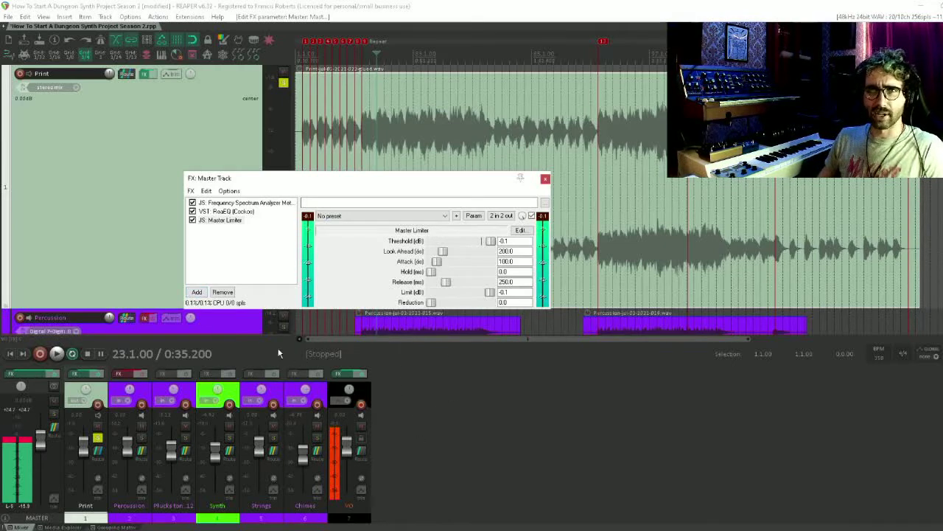
Open the master VU settings and set the TCP meter to Peak
{"action": "right_click", "coordinate": [6, 415]}
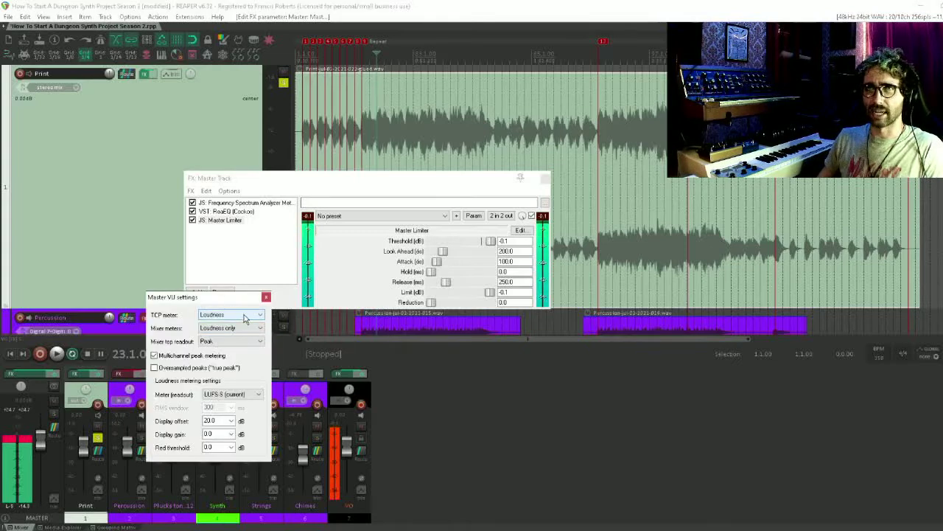
{"action": "left_click", "coordinate": [258, 394]}
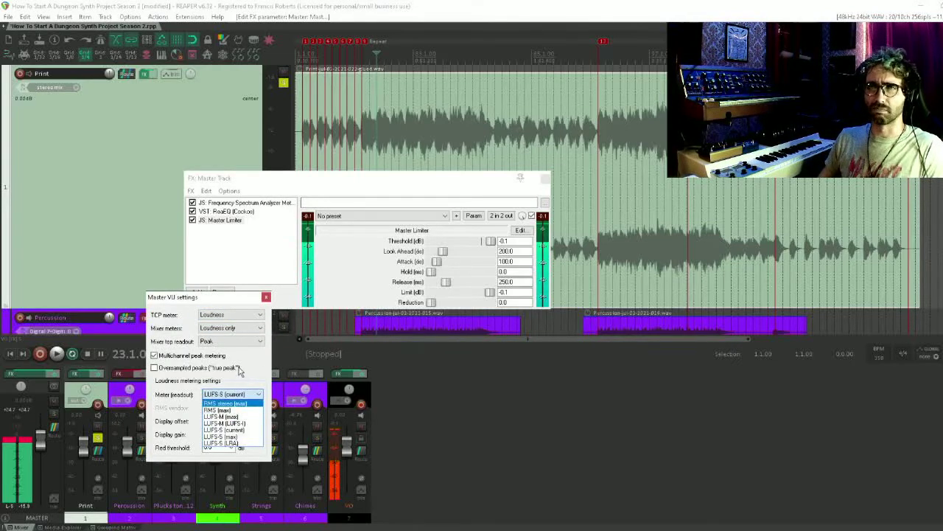
{"action": "left_click", "coordinate": [227, 330]}
{"action": "left_click", "coordinate": [228, 314]}
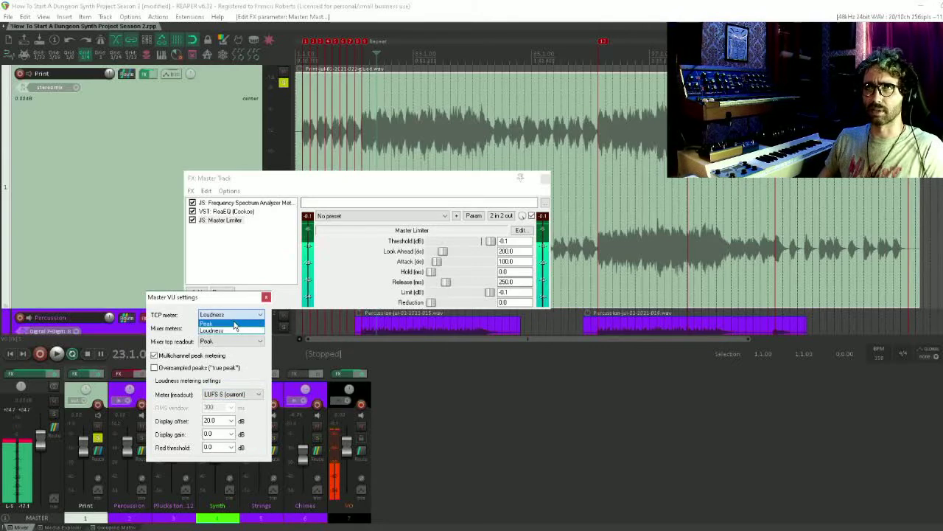
{"action": "left_click", "coordinate": [231, 328]}
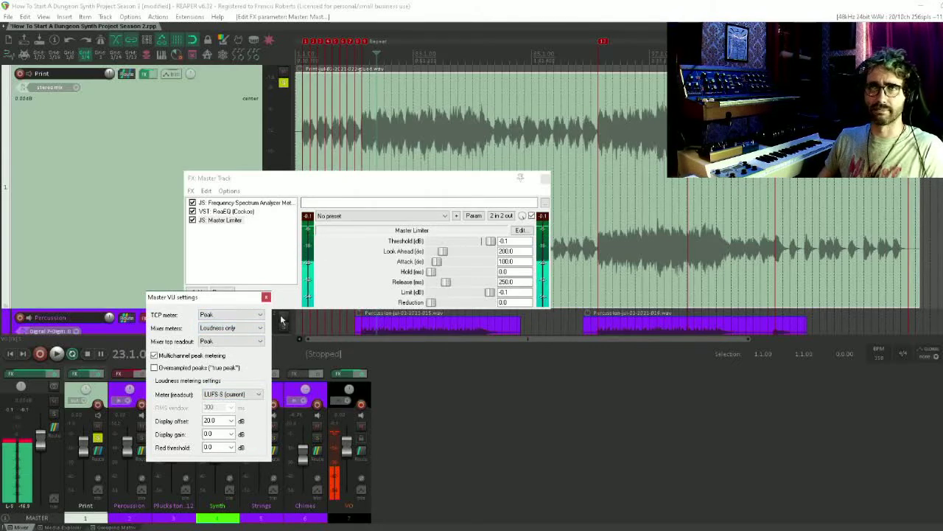
Set both the TCP meter and the mixer top readout to Loudness in the Master VU settings
{"action": "left_click", "coordinate": [228, 315]}
{"action": "left_click", "coordinate": [230, 331]}
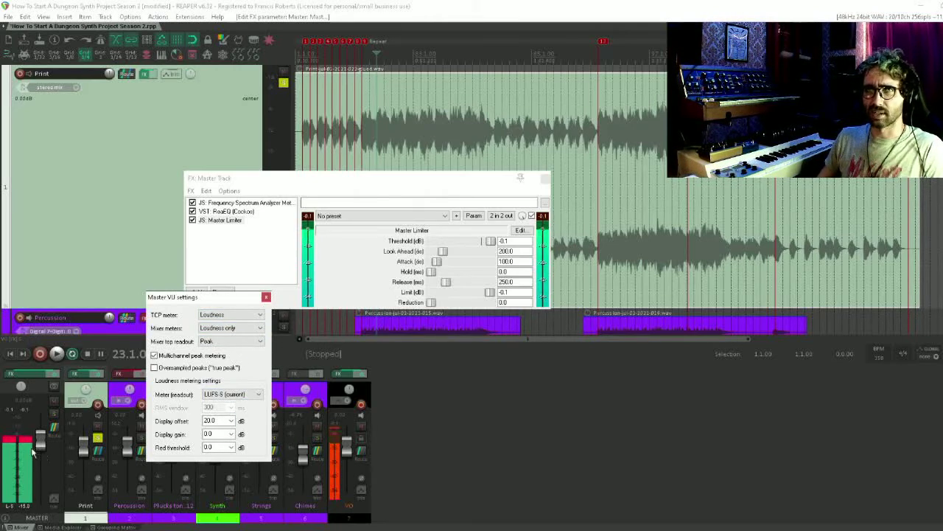
{"action": "left_click", "coordinate": [33, 452]}
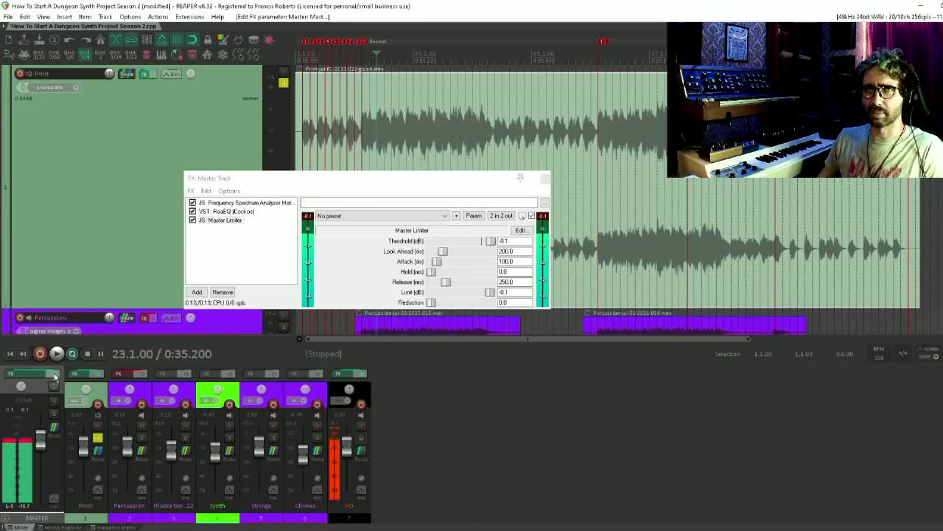
{"action": "right_click", "coordinate": [20, 411]}
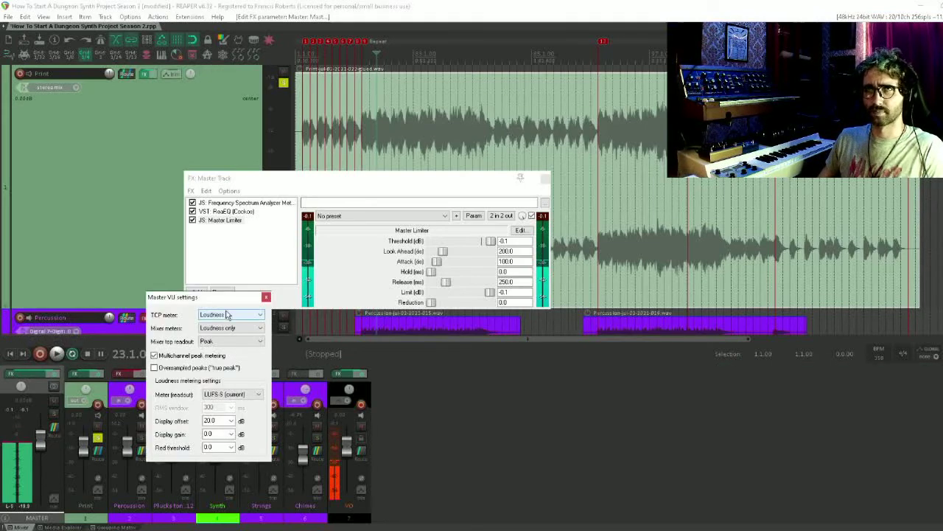
{"action": "left_click", "coordinate": [204, 342]}
{"action": "left_click", "coordinate": [221, 359]}
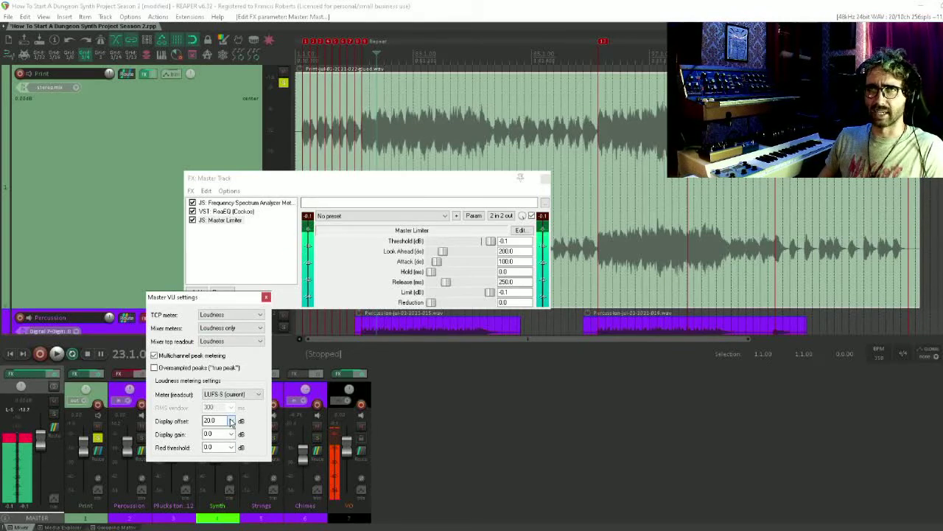
Try a 0.0 dB loudness display offset, restore it to 20.0 dB and close the Master VU settings
{"action": "left_click", "coordinate": [231, 420]}
{"action": "left_click", "coordinate": [217, 430]}
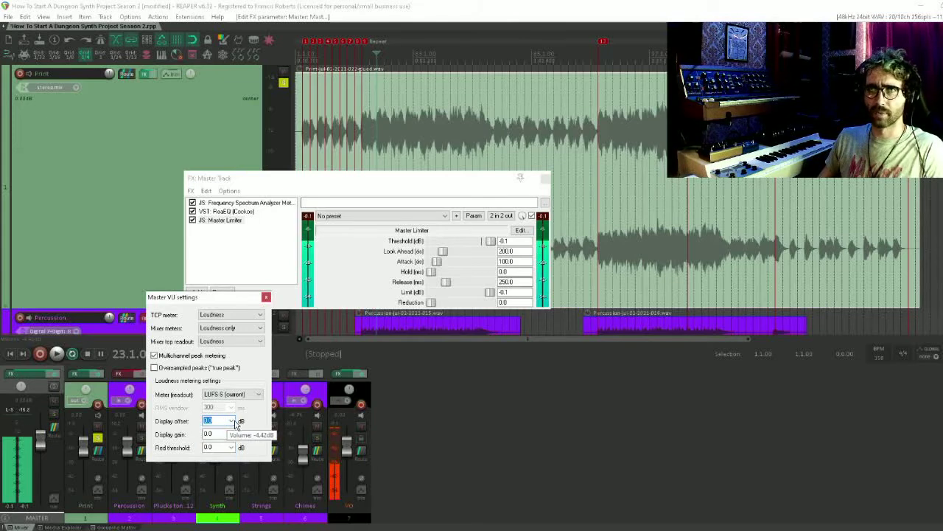
{"action": "left_click", "coordinate": [232, 421]}
{"action": "left_click", "coordinate": [219, 456]}
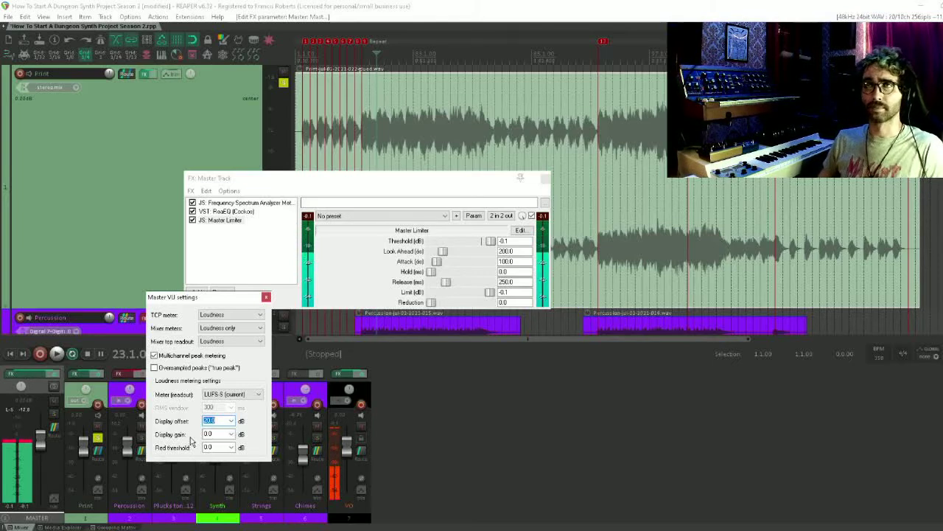
{"action": "left_click", "coordinate": [266, 298]}
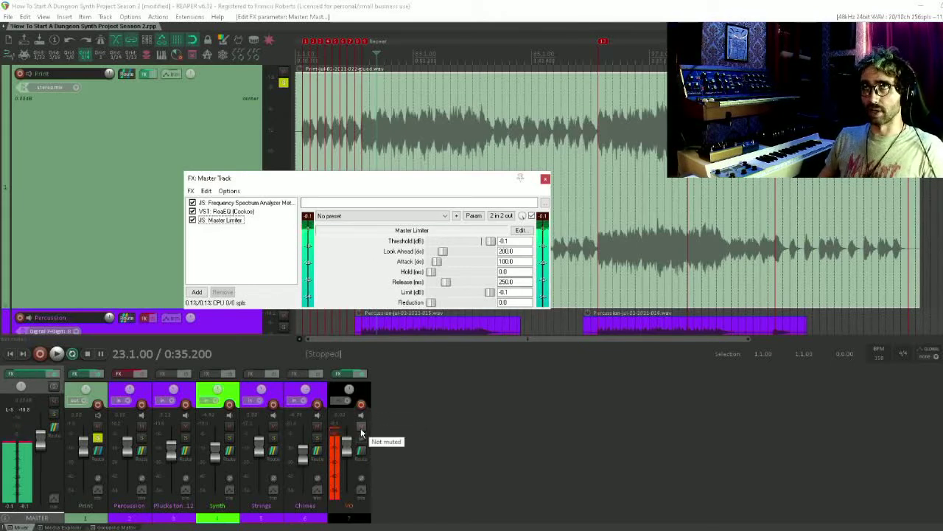
Play the mix with VO muted and lower the Master Limiter threshold to -7.5 dB
{"action": "left_click", "coordinate": [361, 426]}
{"action": "key", "text": "space"}
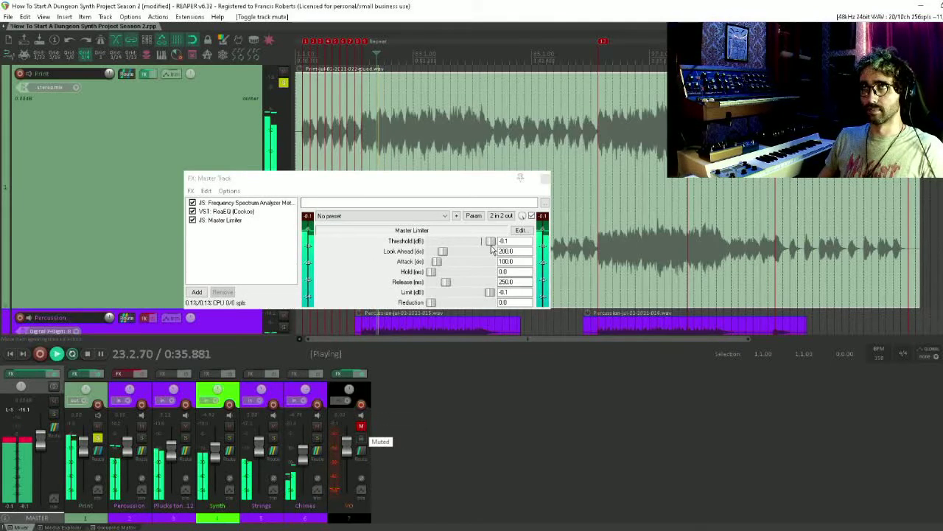
{"action": "left_click", "coordinate": [492, 249]}
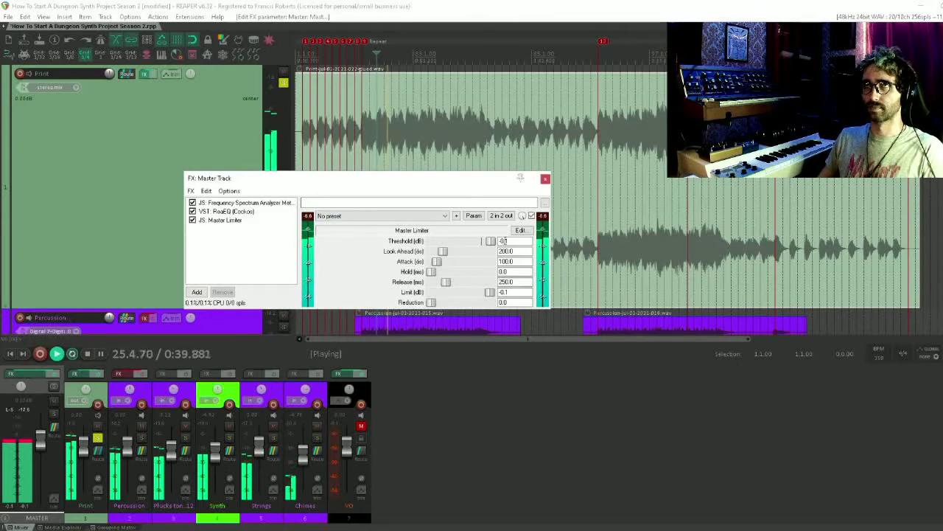
{"action": "left_click_drag", "start_coordinate": [492, 248], "coordinate": [472, 249]}
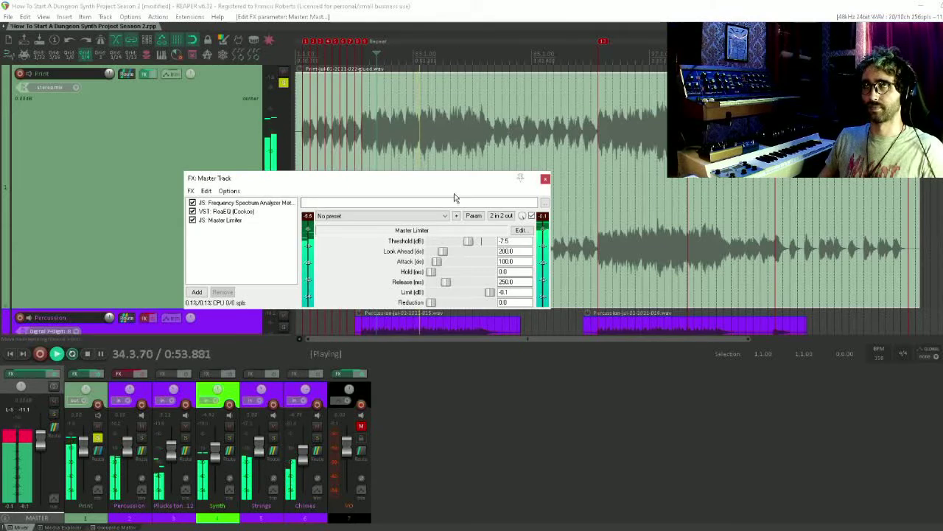
Bypass the Master Limiter, and stop playback with VO unmuted
{"action": "left_click", "coordinate": [192, 221]}
{"action": "key", "text": "space"}
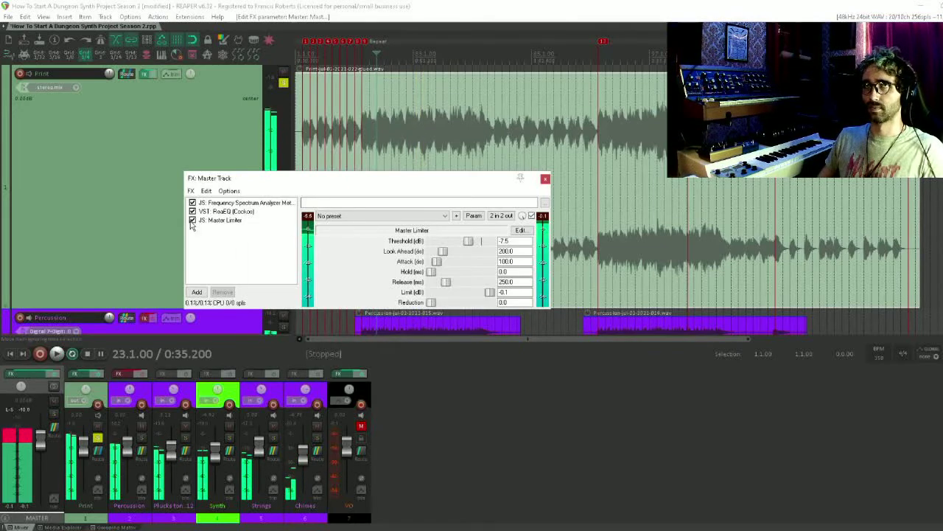
{"action": "left_click", "coordinate": [362, 425]}
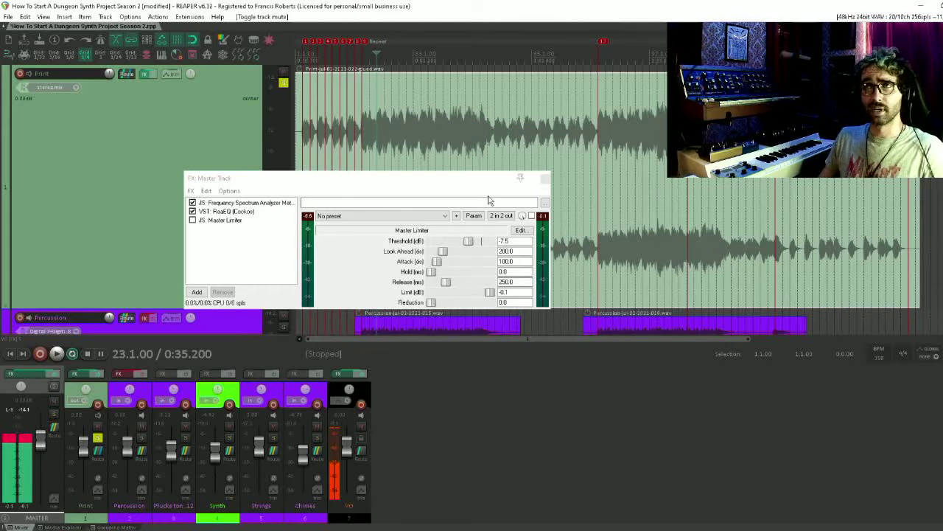
{"action": "left_click", "coordinate": [507, 252]}
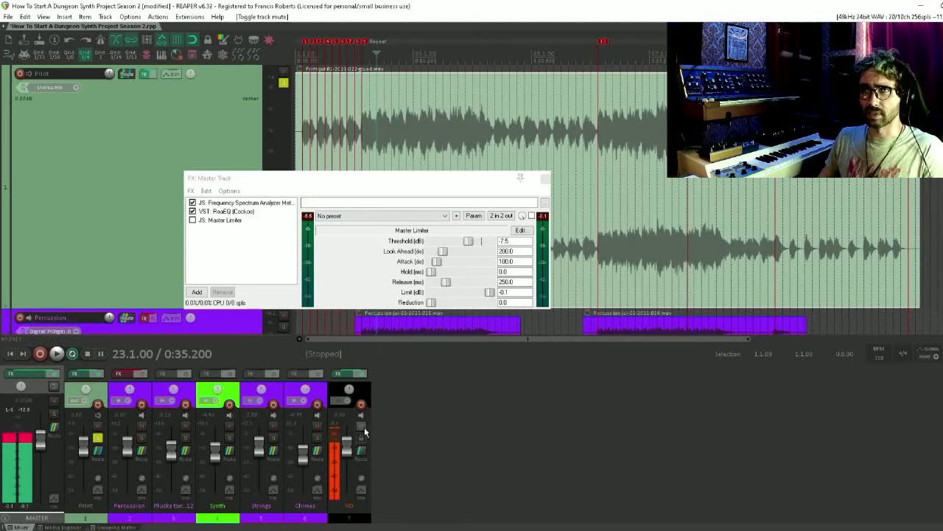
Re-enable the Master Limiter during playback with VO muted and raise its threshold to -2.6 dB
{"action": "left_click", "coordinate": [361, 425]}
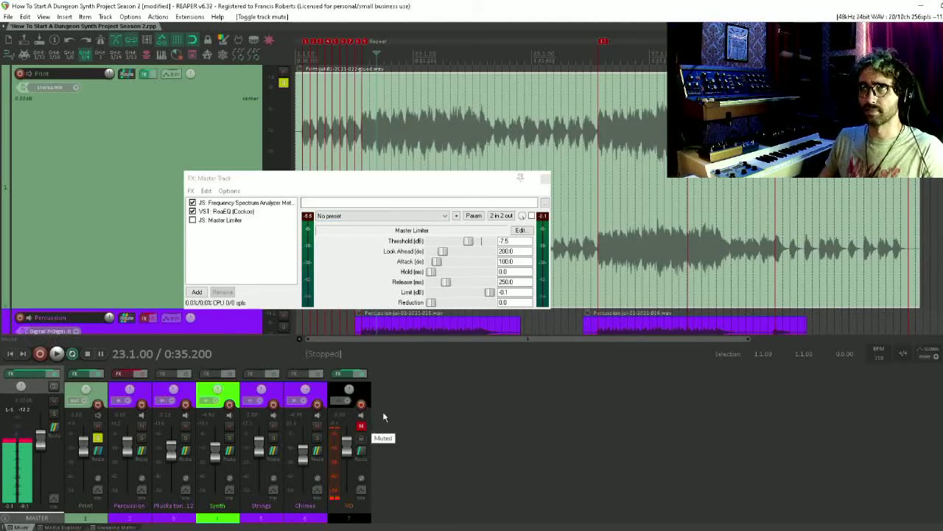
{"action": "key", "text": "space"}
{"action": "left_click", "coordinate": [531, 215]}
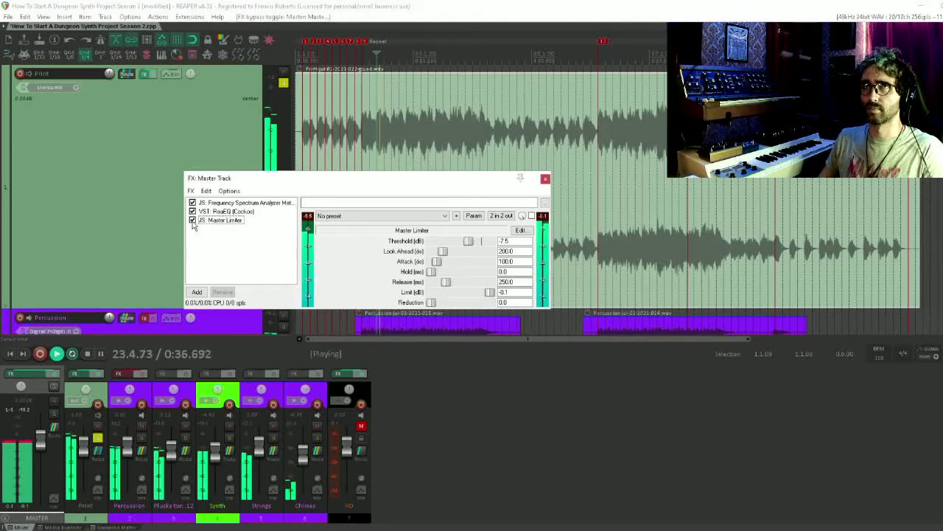
{"action": "mouse_move", "coordinate": [473, 243]}
{"action": "left_mouse_down"}
{"action": "mouse_move", "coordinate": [433, 243]}
{"action": "mouse_move", "coordinate": [486, 244]}
{"action": "left_mouse_up"}
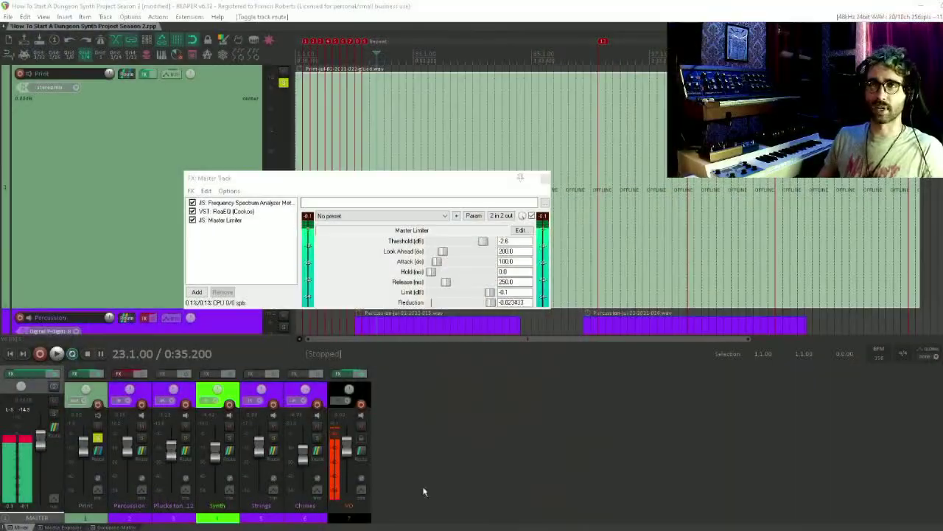
Bypass the Master Limiter and ReaEQ in the master track's effects chain
{"action": "left_click", "coordinate": [193, 219]}
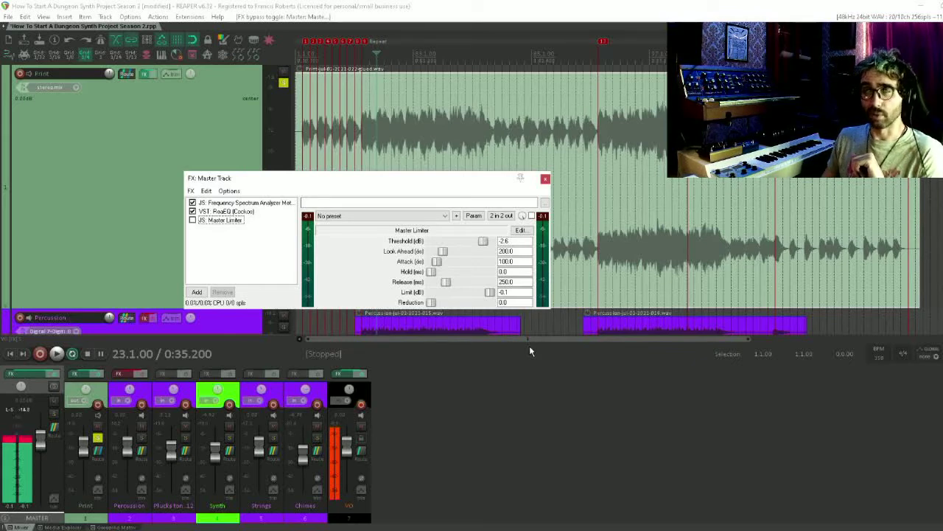
{"action": "left_click", "coordinate": [225, 212]}
{"action": "left_click", "coordinate": [193, 212]}
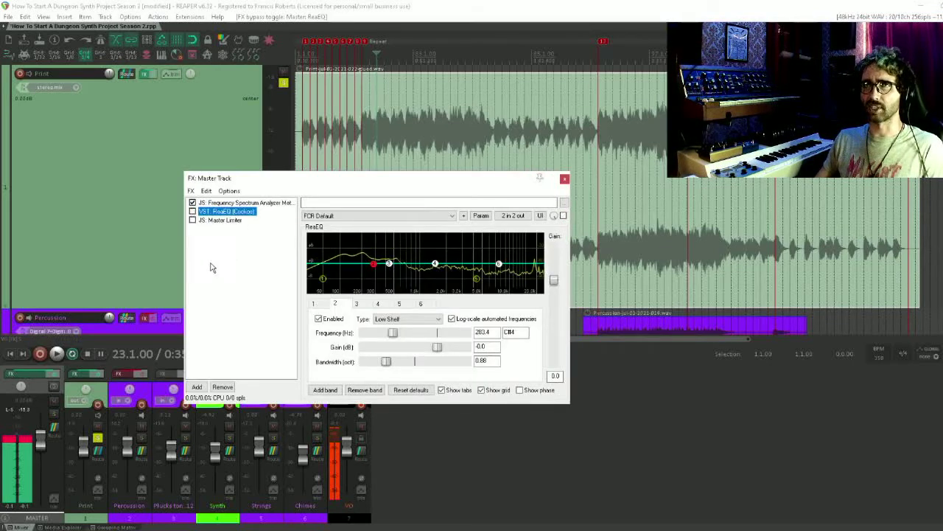
Find JS Saturation in the effect browser with "satu" and add it to the master track
{"action": "double_click", "coordinate": [241, 310]}
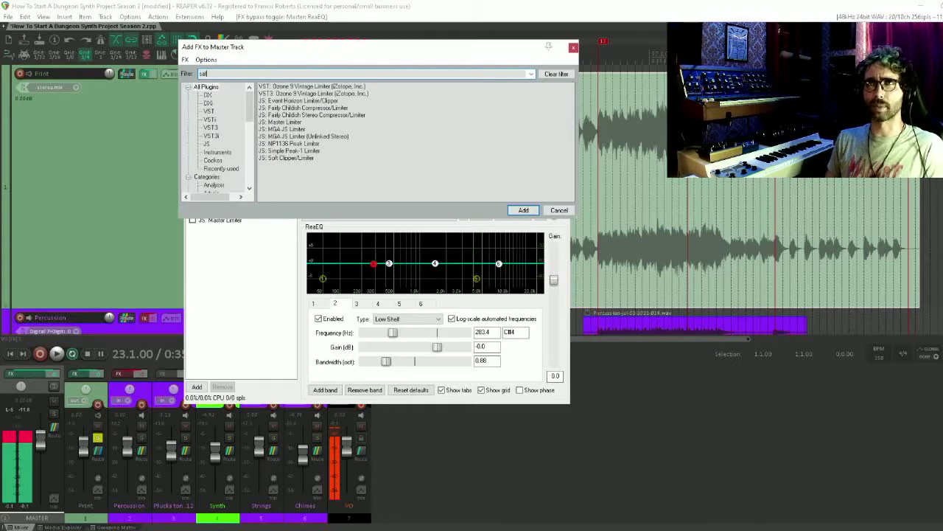
{"action": "type", "text": "satu"}
{"action": "key", "text": "Down"}
{"action": "key", "text": "Return"}
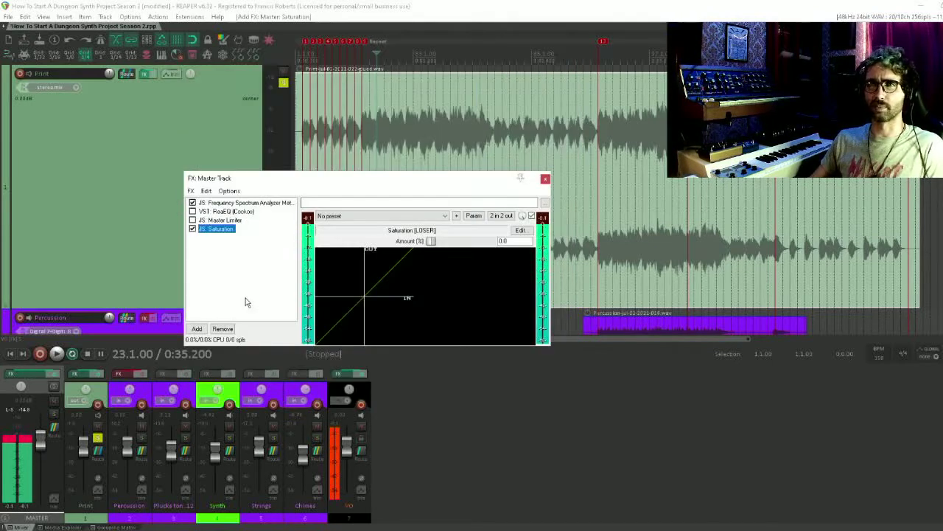
{"action": "left_click_drag", "start_coordinate": [390, 184], "coordinate": [342, 184]}
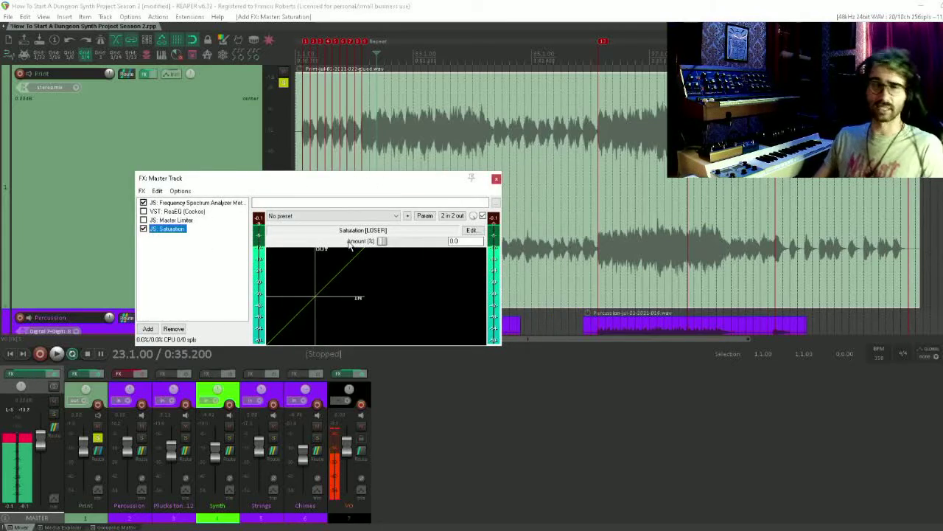
During playback, place the Master Limiter after Saturation and re-enable it with VO muted
{"action": "key", "text": "space"}
{"action": "left_click_drag", "start_coordinate": [382, 241], "coordinate": [131, 267]}
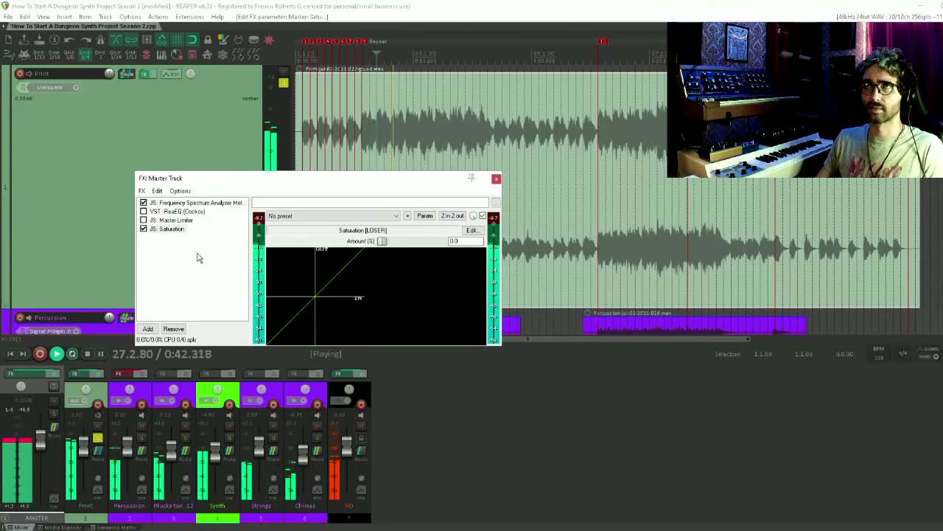
{"action": "left_click_drag", "start_coordinate": [176, 221], "coordinate": [174, 235]}
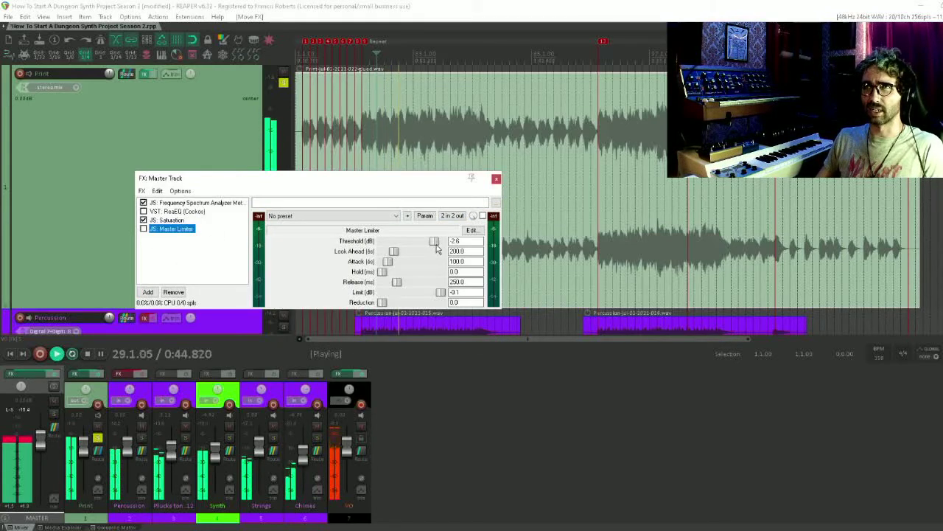
{"action": "left_click", "coordinate": [144, 228]}
{"action": "left_click", "coordinate": [361, 426]}
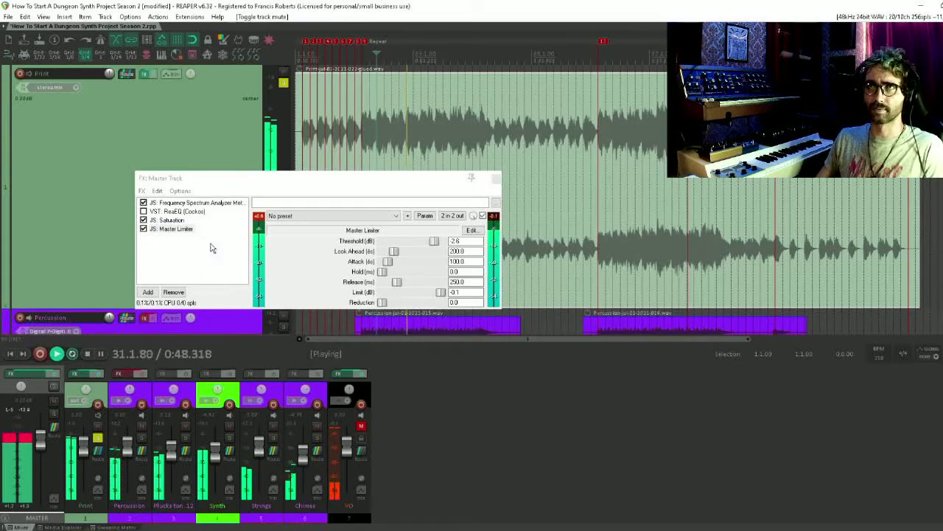
Raise the Saturation amount to 94% during playback and settle it at 83%
{"action": "left_click", "coordinate": [168, 220]}
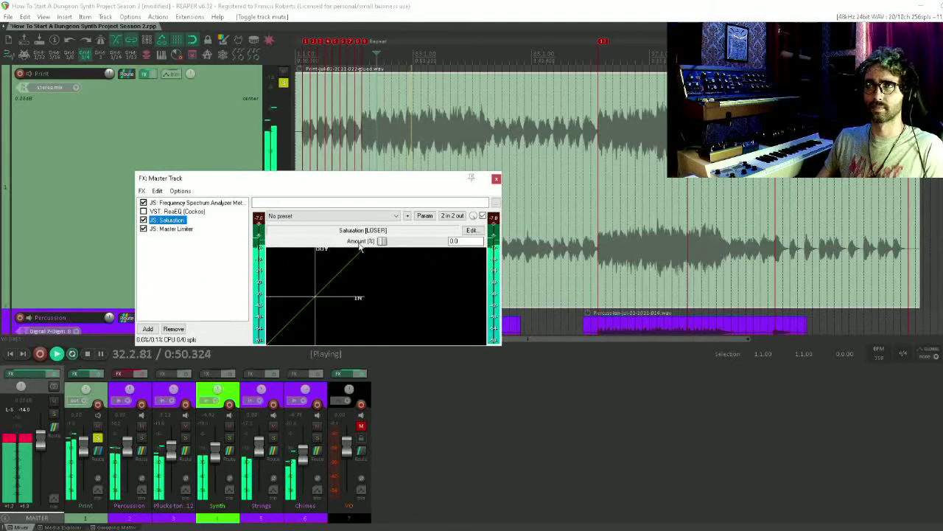
{"action": "left_click_drag", "start_coordinate": [384, 242], "coordinate": [440, 257]}
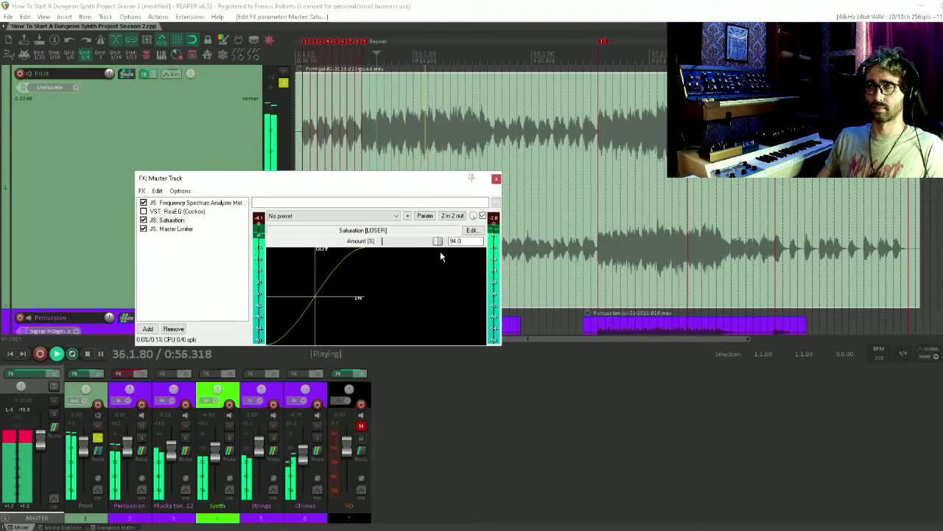
{"action": "mouse_move", "coordinate": [440, 251]}
{"action": "left_mouse_down"}
{"action": "mouse_move", "coordinate": [386, 243]}
{"action": "mouse_move", "coordinate": [433, 246]}
{"action": "left_mouse_up"}
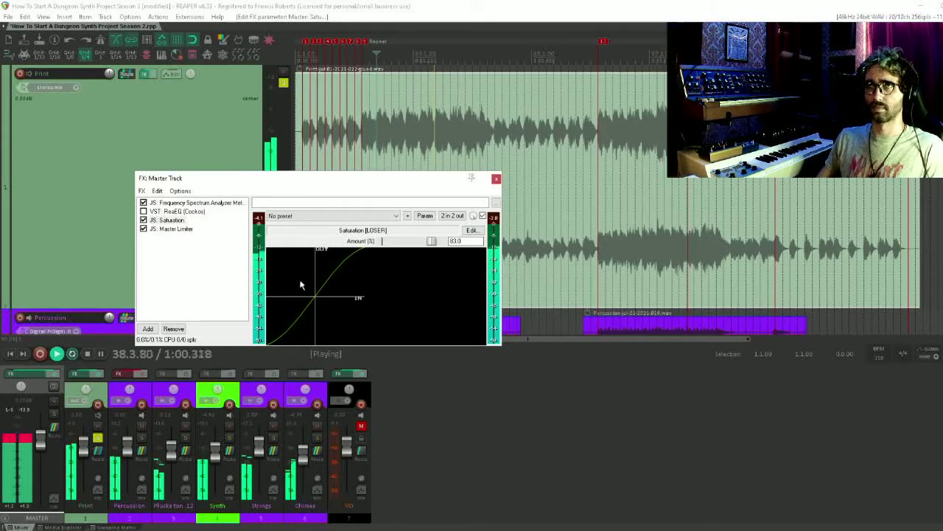
Raise the Master Limiter threshold slightly during playback and bring the Saturation settings back into view
{"action": "left_click", "coordinate": [173, 229]}
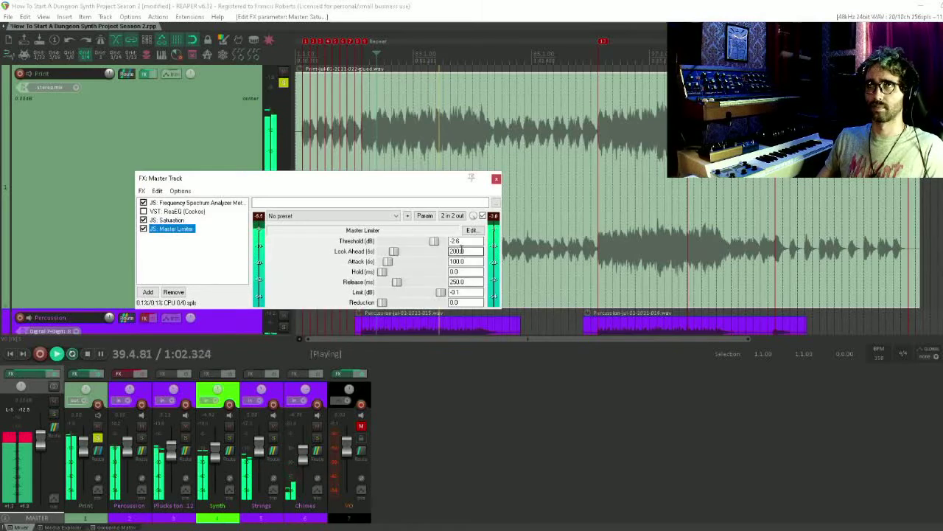
{"action": "left_click_drag", "start_coordinate": [437, 243], "coordinate": [439, 244]}
{"action": "left_click", "coordinate": [173, 221]}
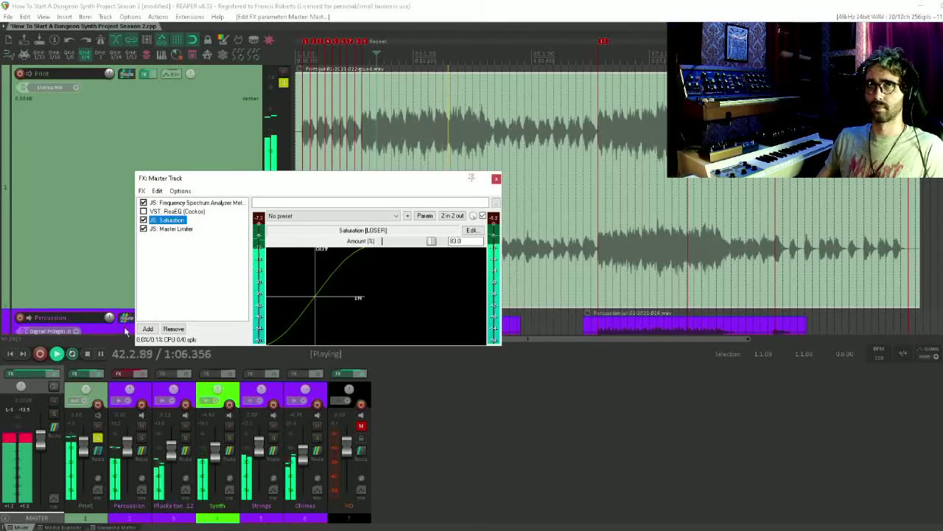
{"action": "left_click", "coordinate": [180, 256]}
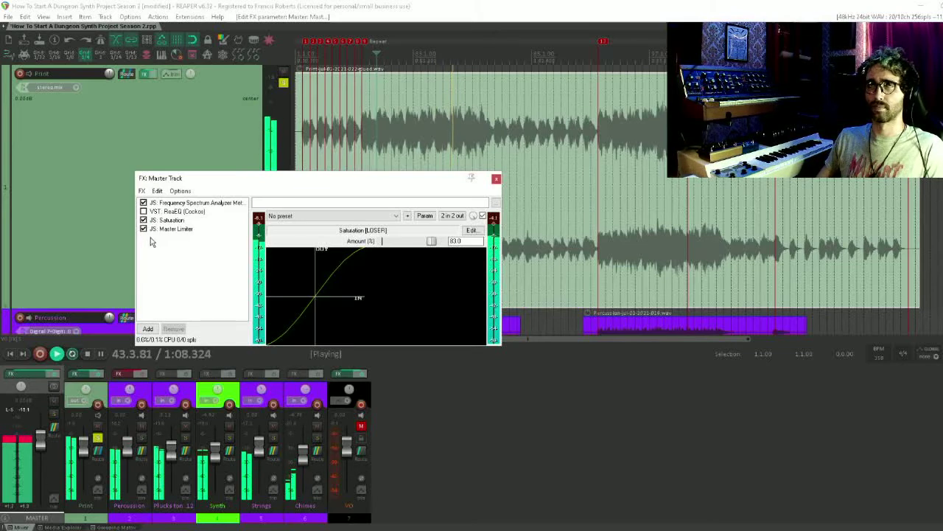
Bypass the Master Limiter and Saturation, and stop playback with VO unmuted
{"action": "left_click", "coordinate": [143, 228]}
{"action": "left_click", "coordinate": [143, 220]}
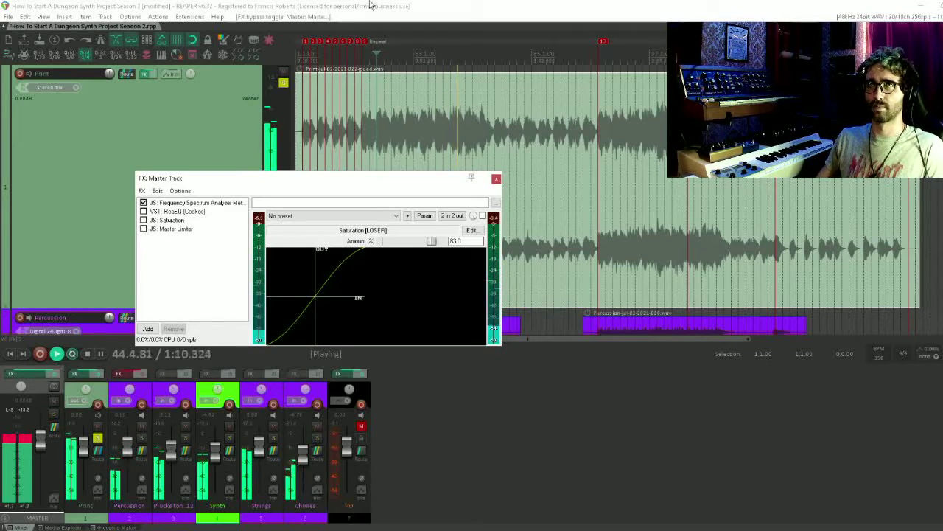
{"action": "key", "text": "space"}
{"action": "left_click", "coordinate": [361, 426]}
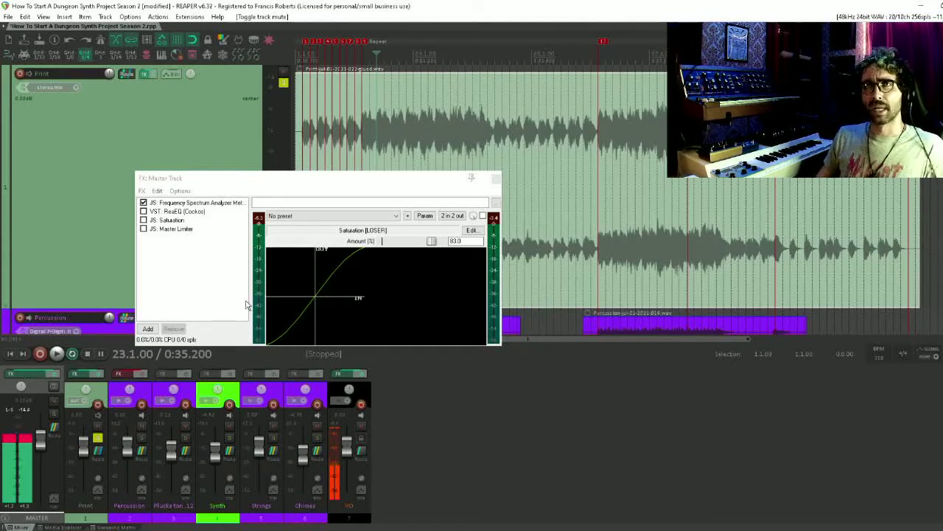
Save the project
{"action": "left_click", "coordinate": [195, 274]}
{"action": "left_click", "coordinate": [353, 6]}
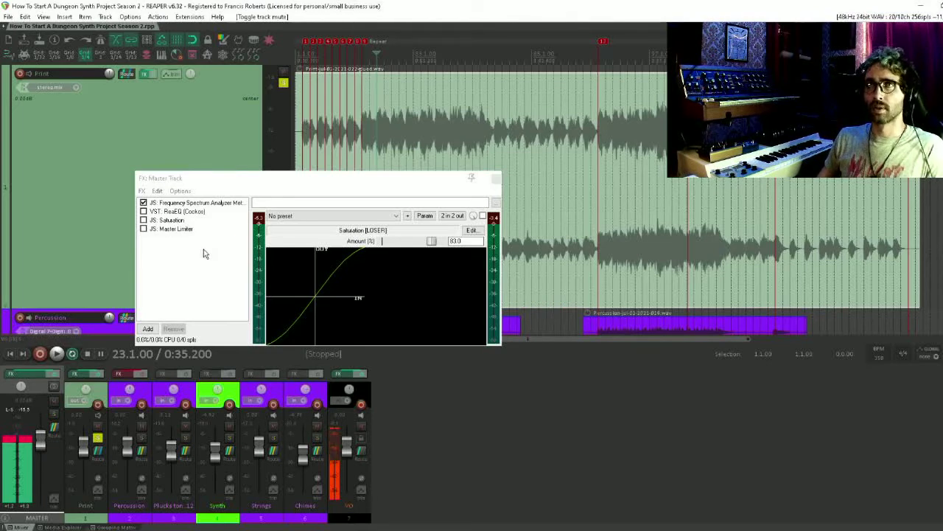
Search the effects for "vhs" and add VST: Super VHS (BABY Audio) to the master track
{"action": "left_click", "coordinate": [190, 268]}
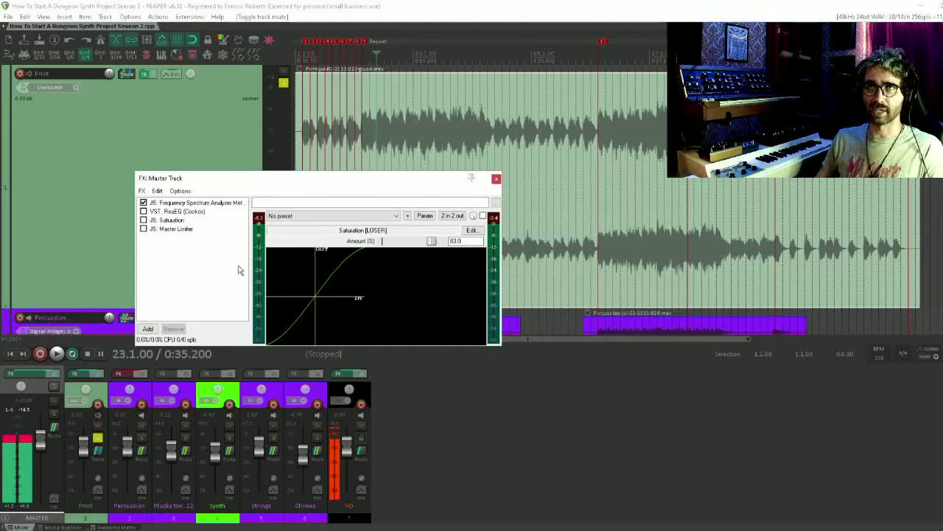
{"action": "double_click", "coordinate": [174, 275]}
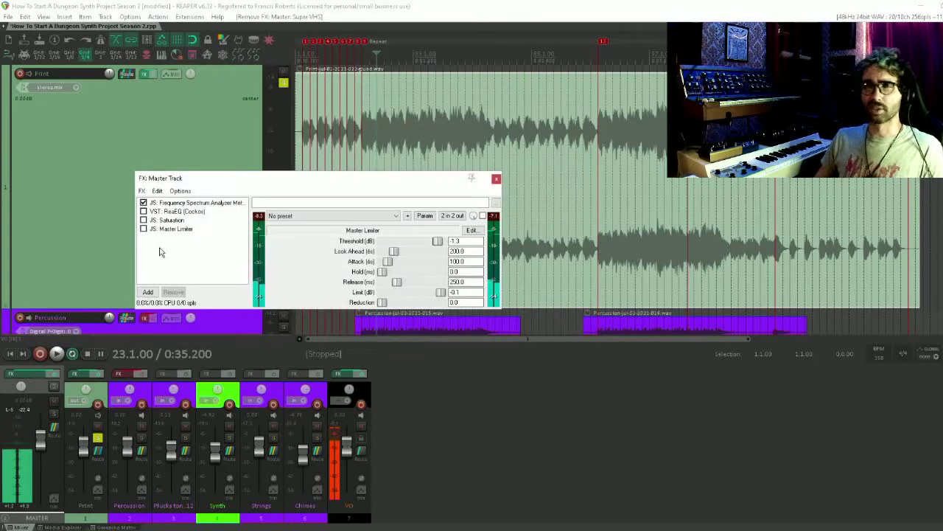
{"action": "double_click", "coordinate": [160, 244]}
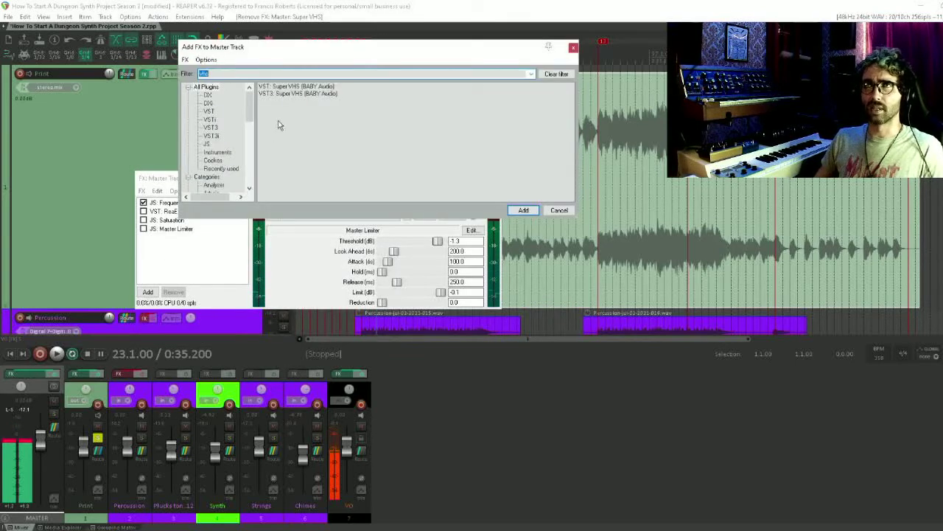
{"action": "left_click", "coordinate": [304, 88]}
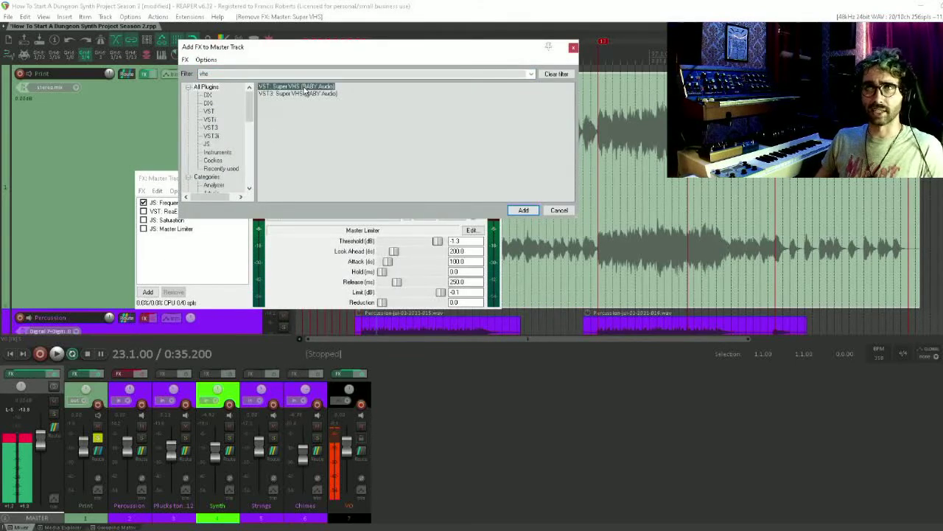
{"action": "double_click", "coordinate": [303, 88]}
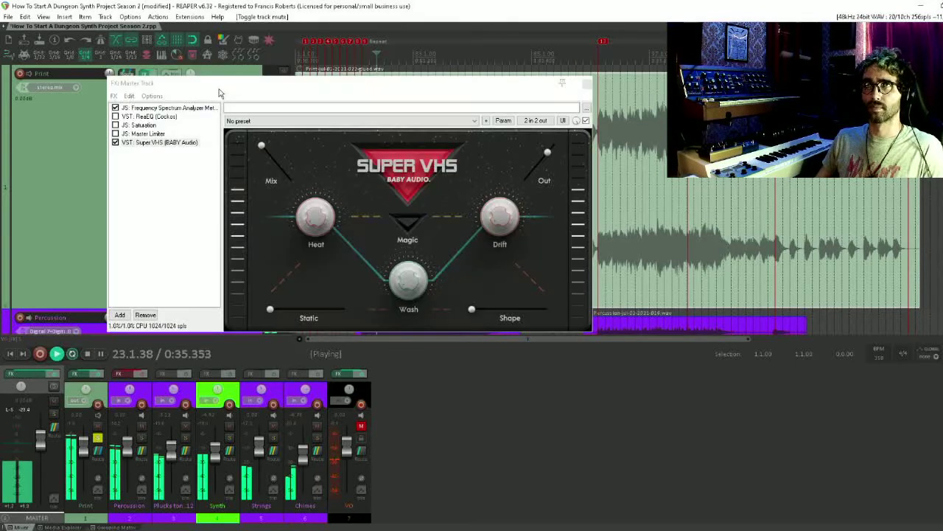
Place Super VHS ahead of the Master Limiter in the chain and enable the limiter during playback
{"action": "left_click", "coordinate": [326, 221]}
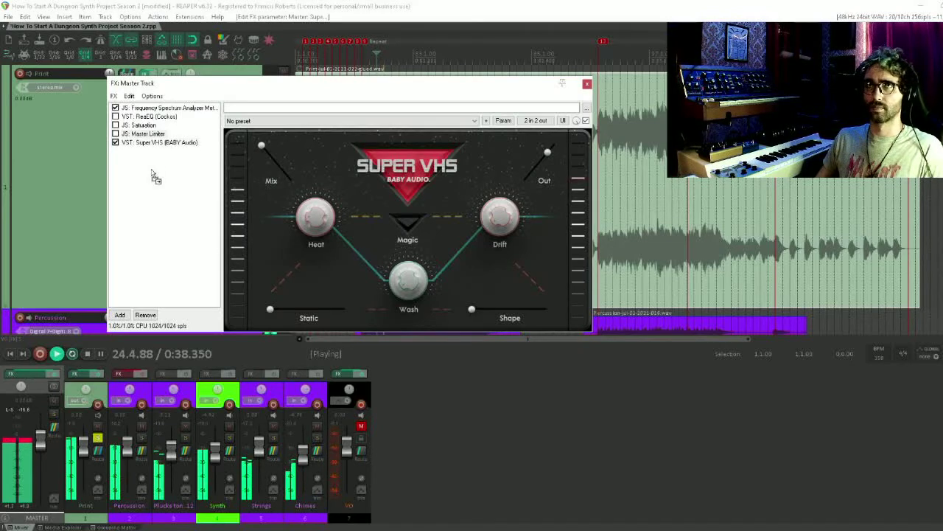
{"action": "left_click_drag", "start_coordinate": [153, 174], "coordinate": [152, 177]}
{"action": "left_click", "coordinate": [116, 142]}
{"action": "left_click", "coordinate": [154, 134]}
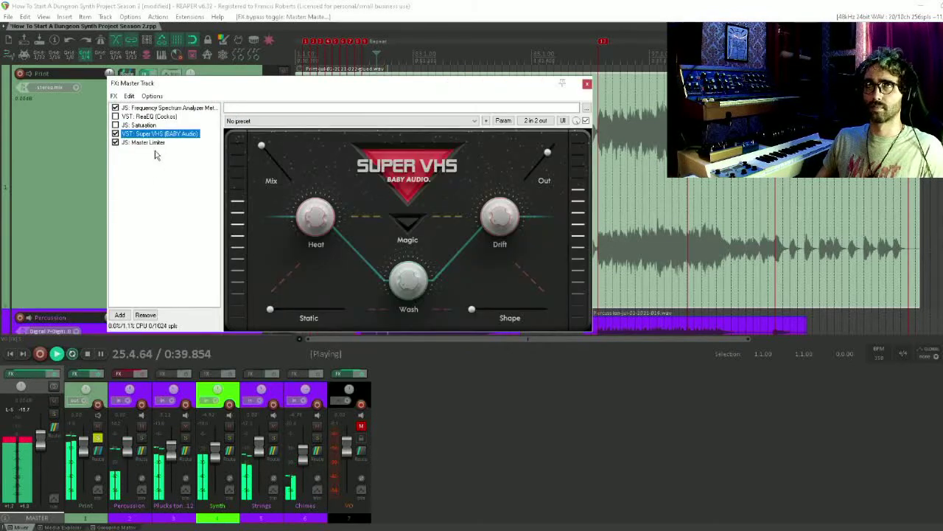
{"action": "left_click", "coordinate": [178, 230]}
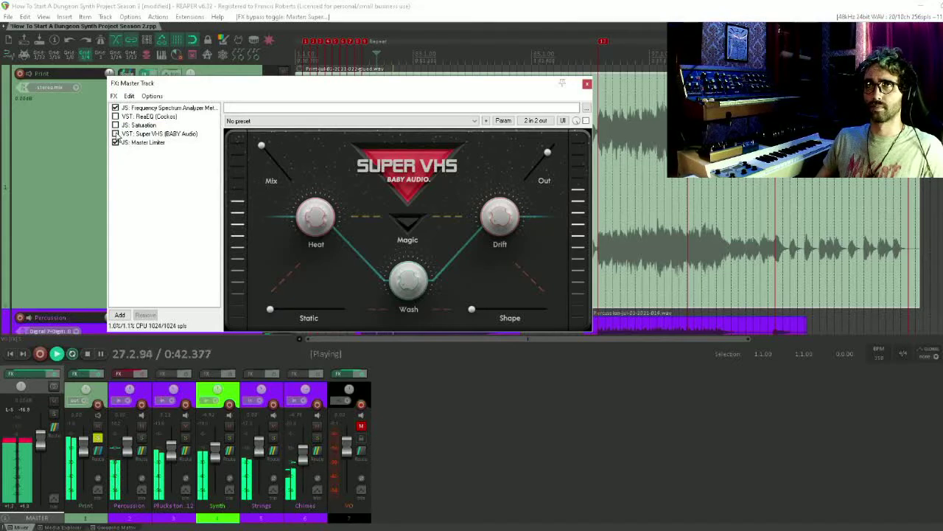
Reactivate Super VHS during playback, set a low Static amount and try out its Shape control
{"action": "left_click", "coordinate": [115, 134]}
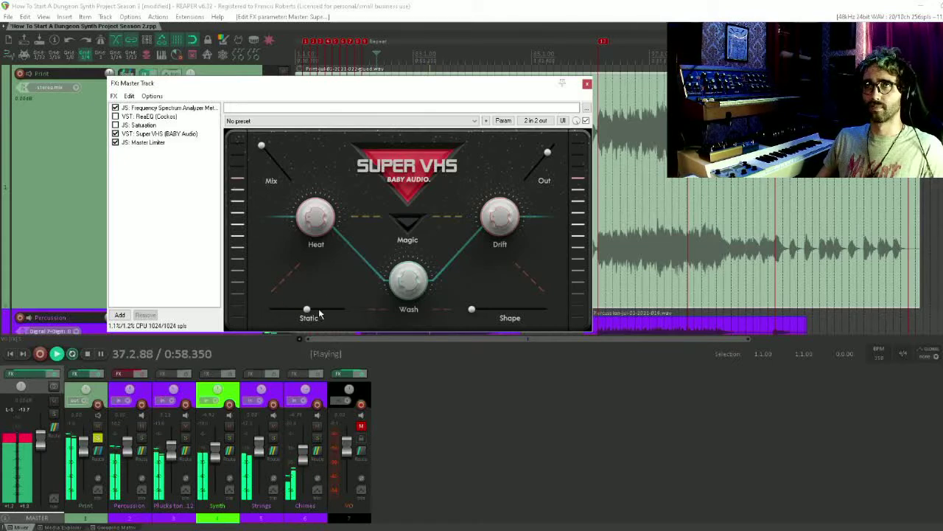
{"action": "left_click_drag", "start_coordinate": [330, 315], "coordinate": [307, 318]}
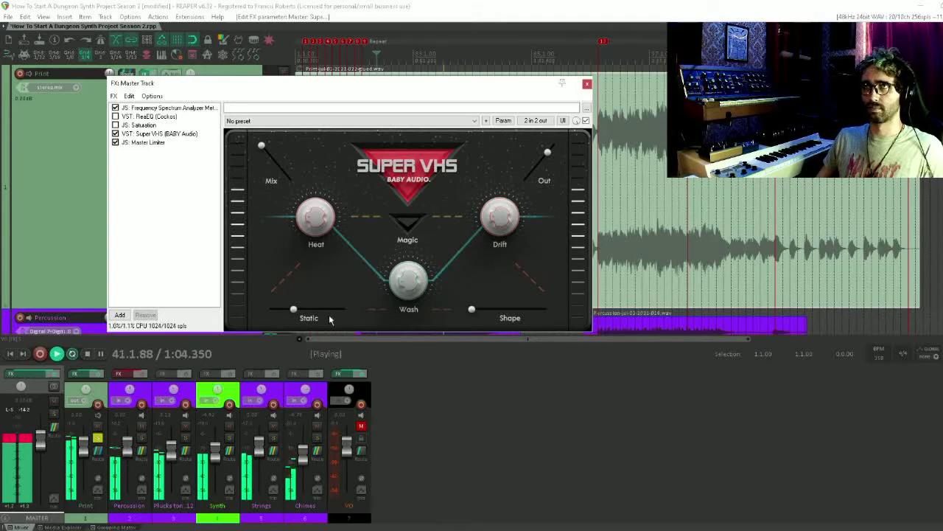
{"action": "left_click_drag", "start_coordinate": [473, 313], "coordinate": [527, 316]}
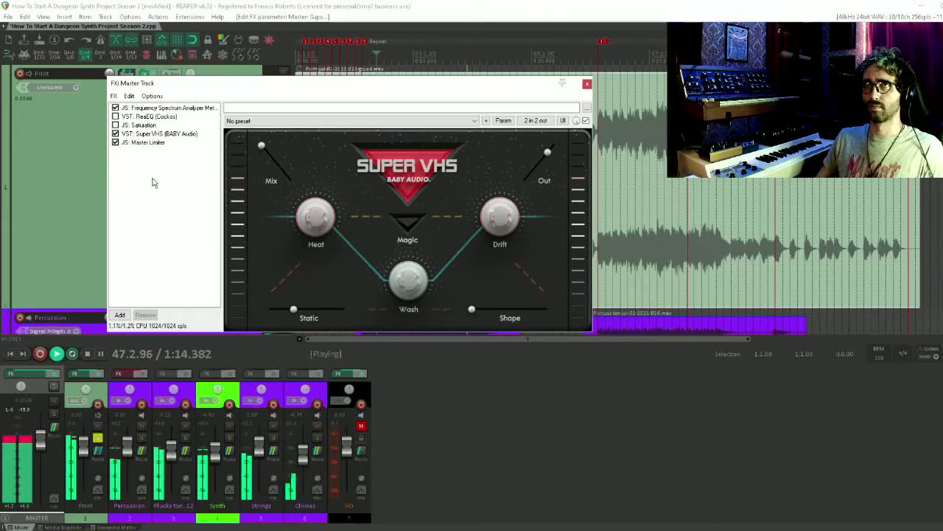
Stop playback with Super VHS and the Master Limiter bypassed, and lower Super VHS's Static slightly
{"action": "left_click", "coordinate": [115, 134]}
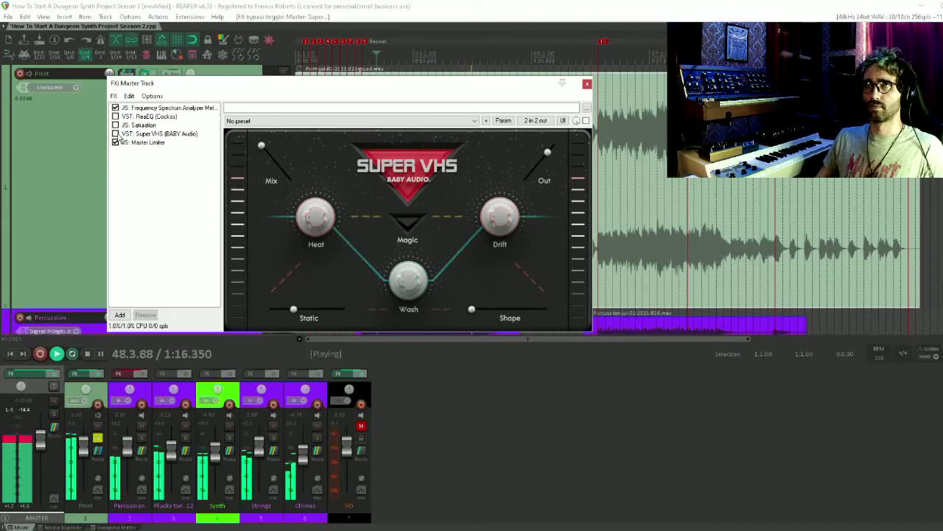
{"action": "left_click", "coordinate": [116, 134]}
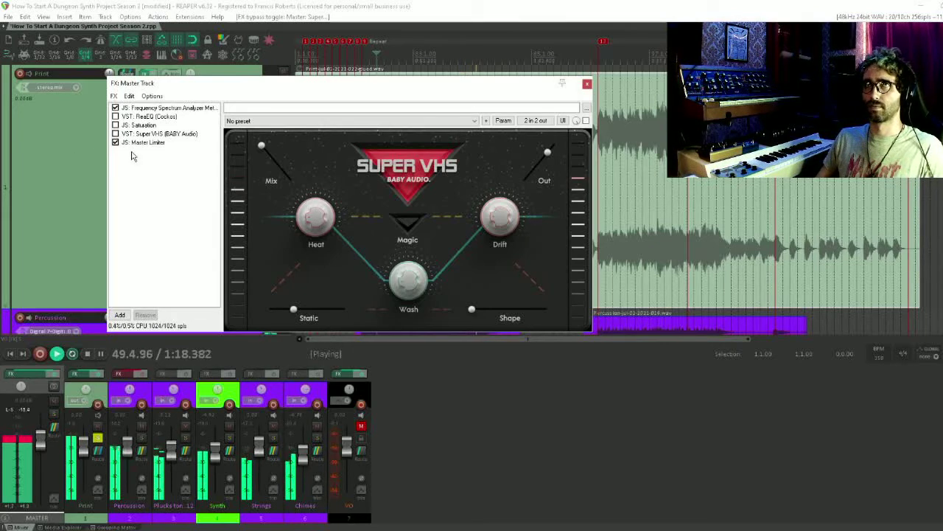
{"action": "key", "text": "space"}
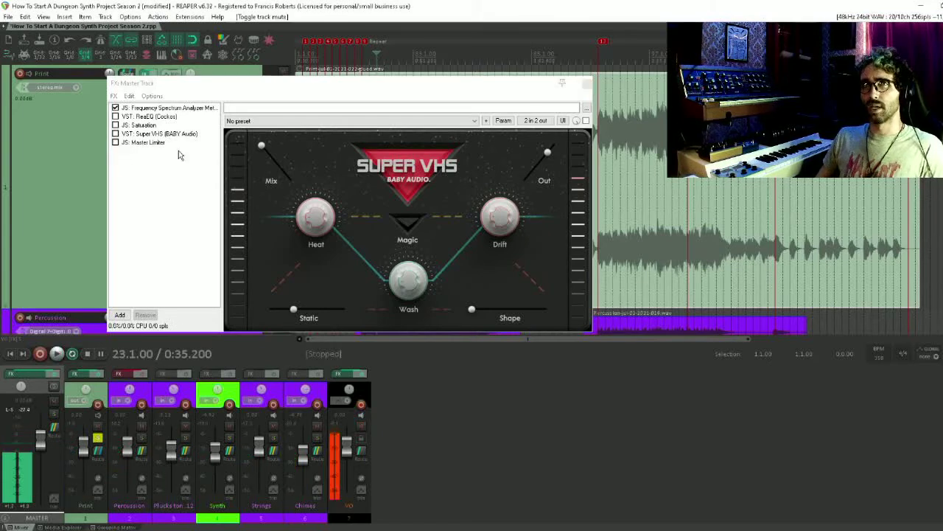
{"action": "left_click", "coordinate": [182, 213]}
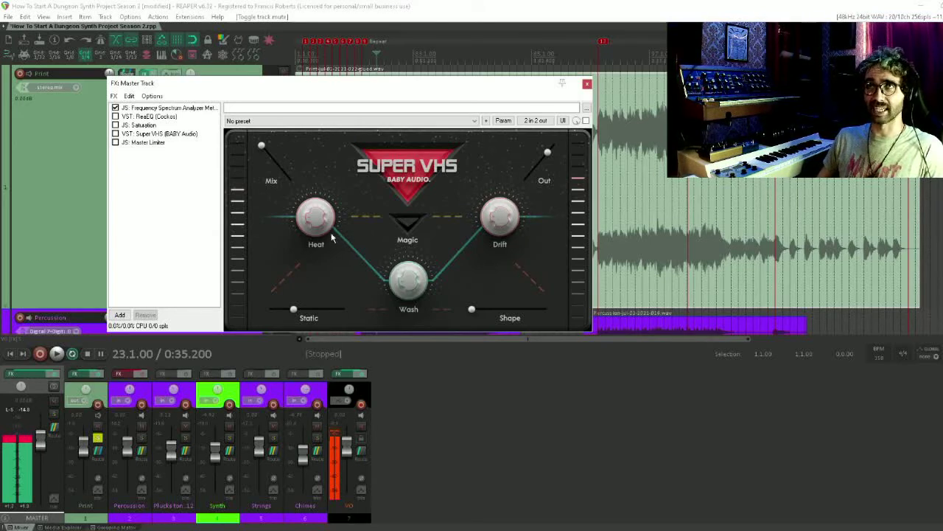
{"action": "left_click_drag", "start_coordinate": [294, 309], "coordinate": [290, 315]}
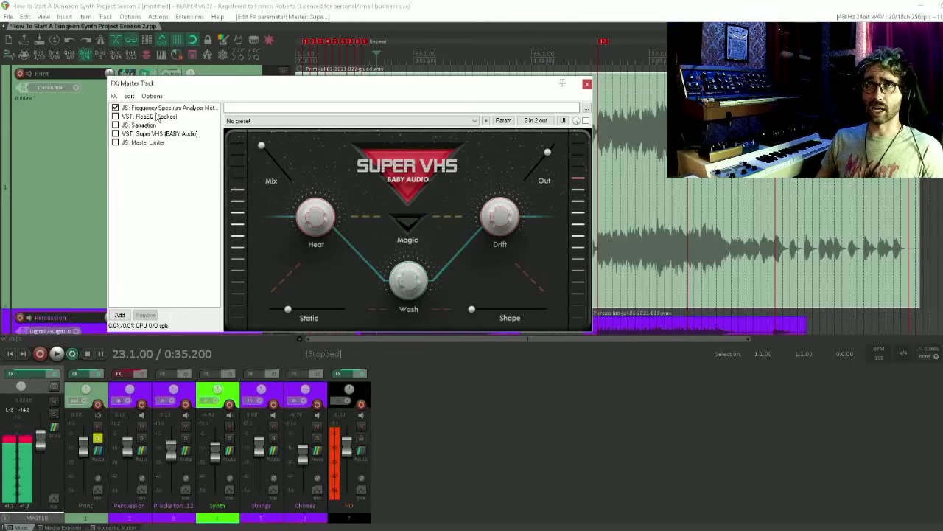
Move the Frequency Spectrum Analyzer Meter to the end of the master chain and float its window below the chain
{"action": "left_click_drag", "start_coordinate": [168, 109], "coordinate": [169, 208]}
{"action": "double_click", "coordinate": [139, 143]}
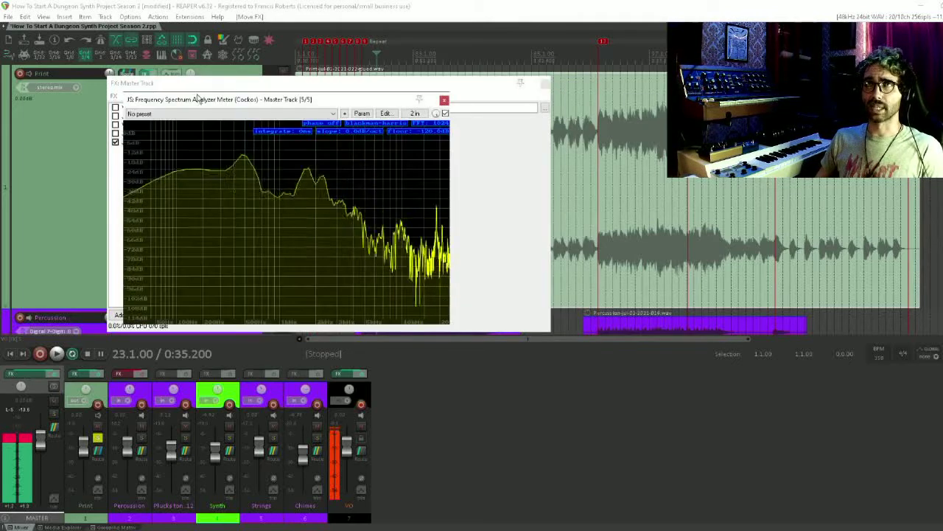
{"action": "left_click_drag", "start_coordinate": [197, 99], "coordinate": [483, 293]}
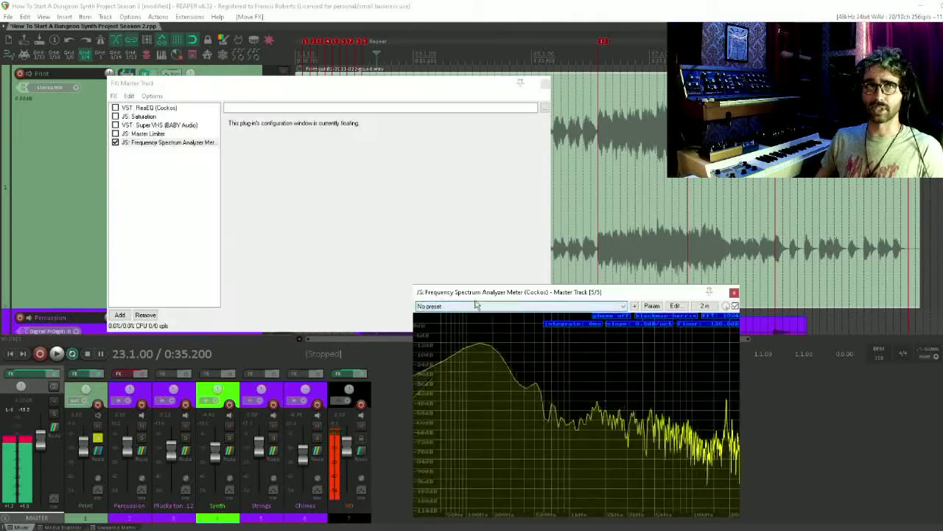
{"action": "left_click", "coordinate": [211, 182]}
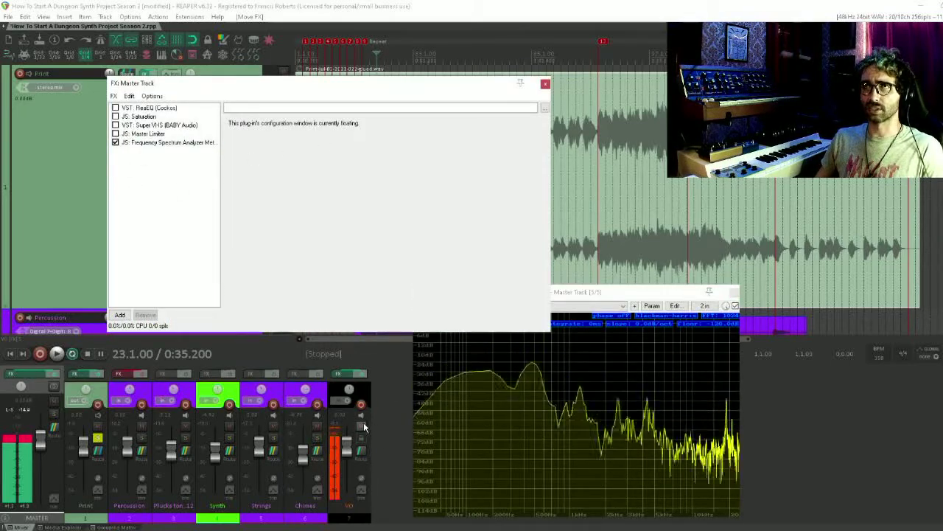
Play with VO muted and the Master Limiter on, comparing the spectrum with Super VHS active and bypassed
{"action": "left_click", "coordinate": [366, 426]}
{"action": "key", "text": "space"}
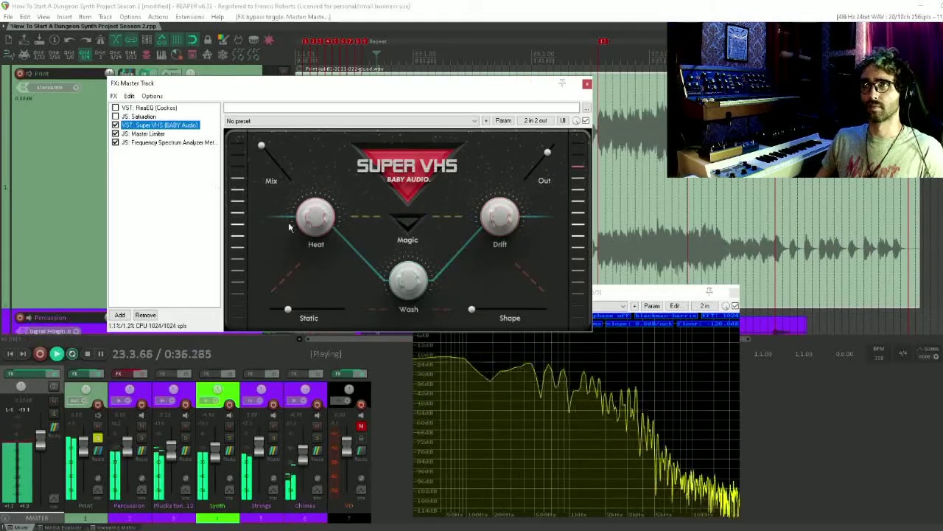
{"action": "left_click", "coordinate": [115, 125]}
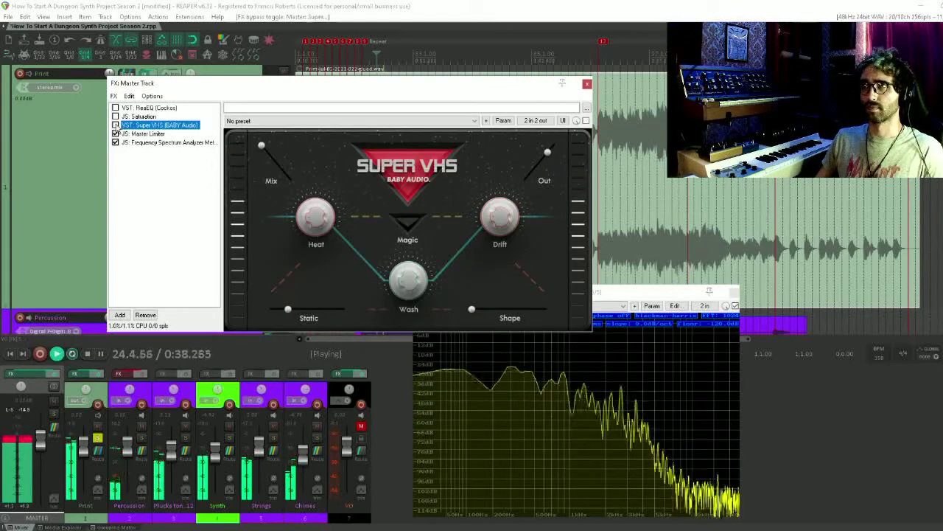
{"action": "left_click", "coordinate": [115, 125]}
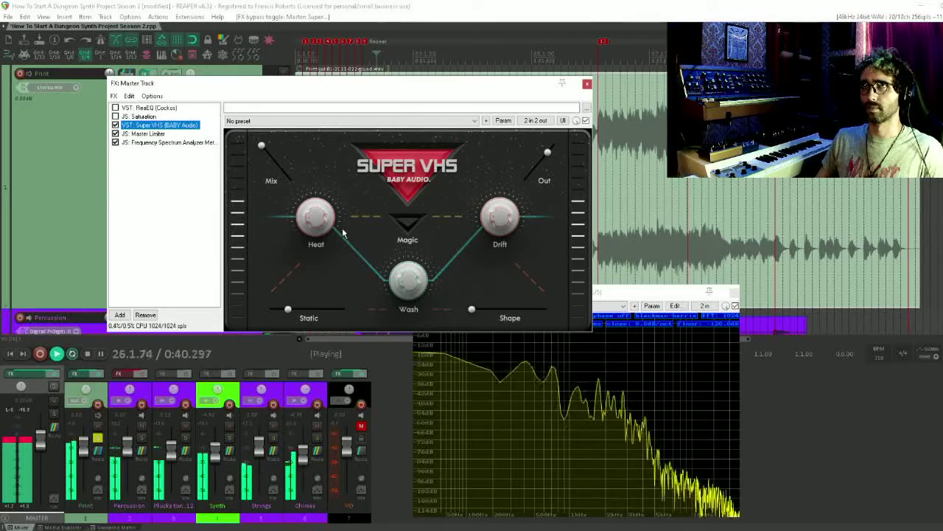
Adjust Super VHS's Heat during playback and compare the mix with the effect on and bypassed
{"action": "left_click", "coordinate": [316, 207]}
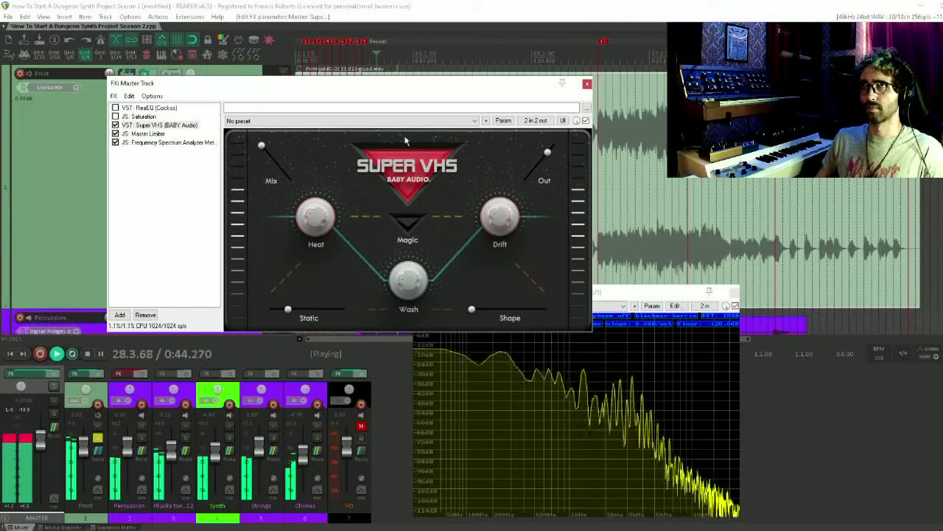
{"action": "left_click_drag", "start_coordinate": [421, 88], "coordinate": [418, 73]}
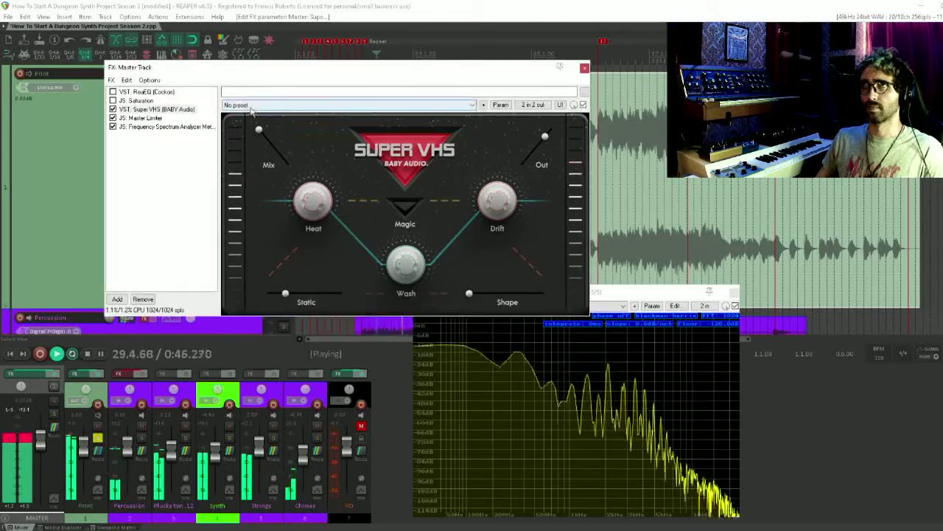
{"action": "left_click", "coordinate": [112, 109]}
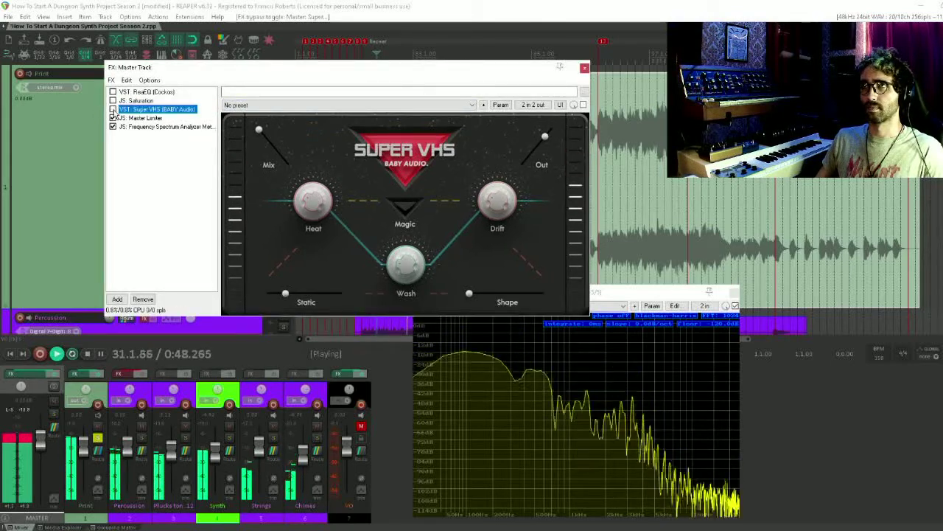
{"action": "left_click", "coordinate": [113, 109]}
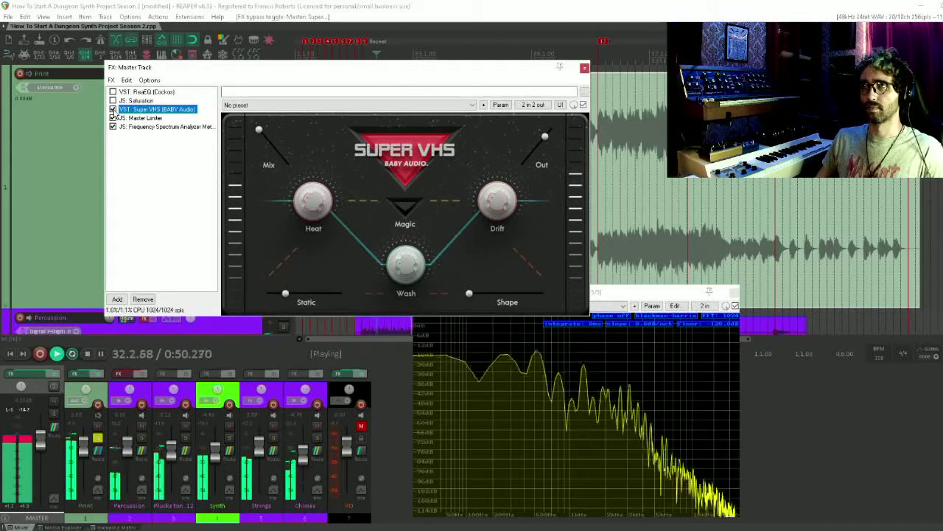
{"action": "left_click", "coordinate": [112, 110]}
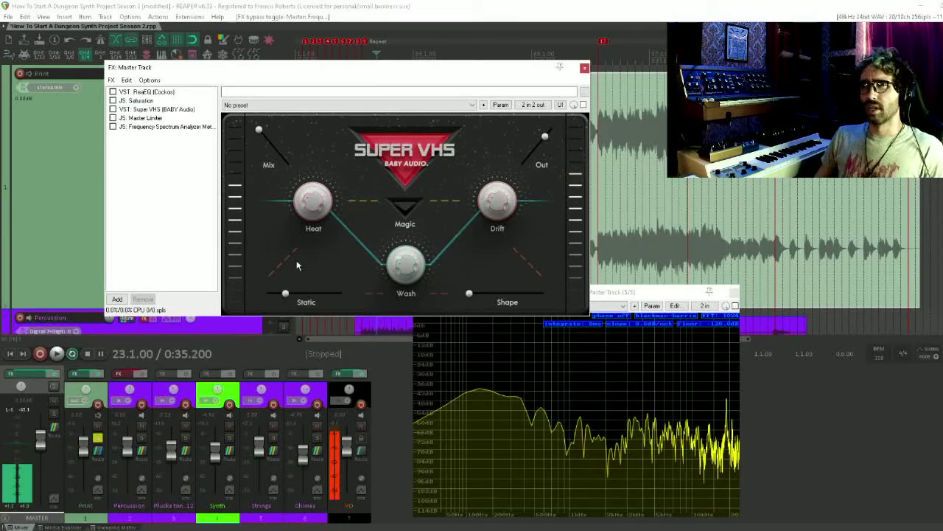
Close the floating Frequency Spectrum Analyzer Meter window and return to the master effects chain
{"action": "left_click", "coordinate": [709, 298]}
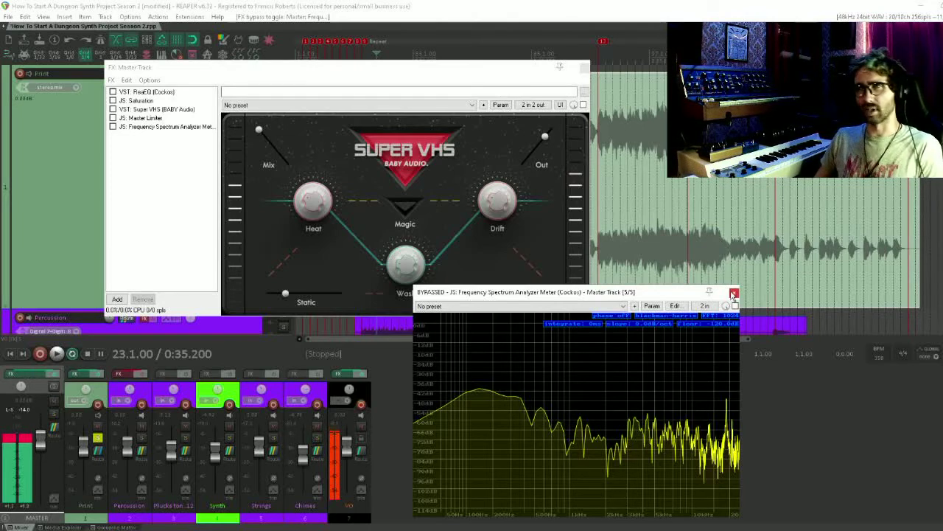
{"action": "left_click", "coordinate": [734, 294]}
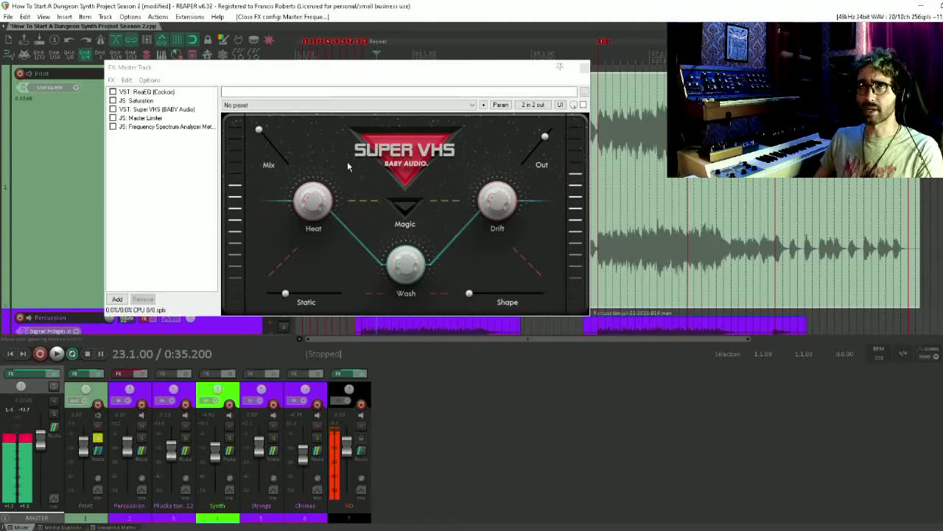
{"action": "left_click", "coordinate": [126, 160]}
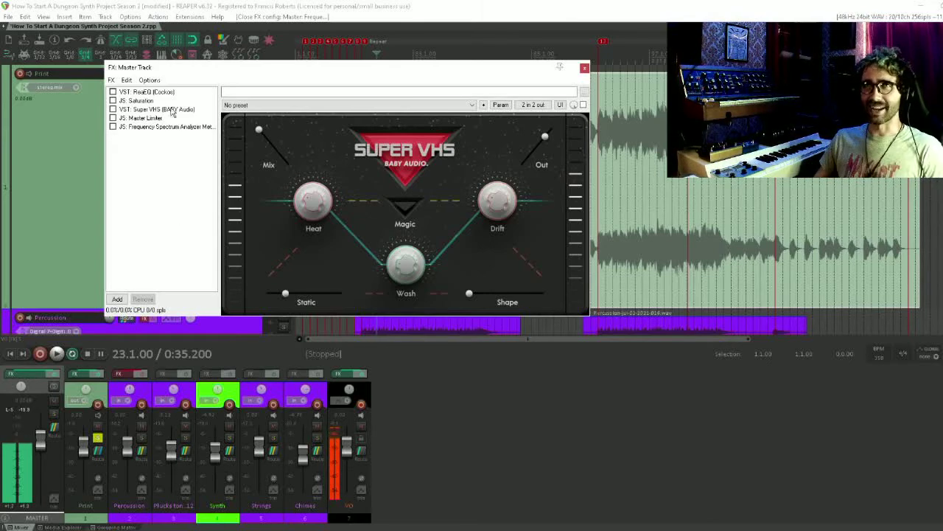
Search the effects for "j3", add VST3: J37 Stereo (Waves) to the master track and load its FCR Tape Delay preset
{"action": "double_click", "coordinate": [154, 178]}
{"action": "type", "text": "j3"}
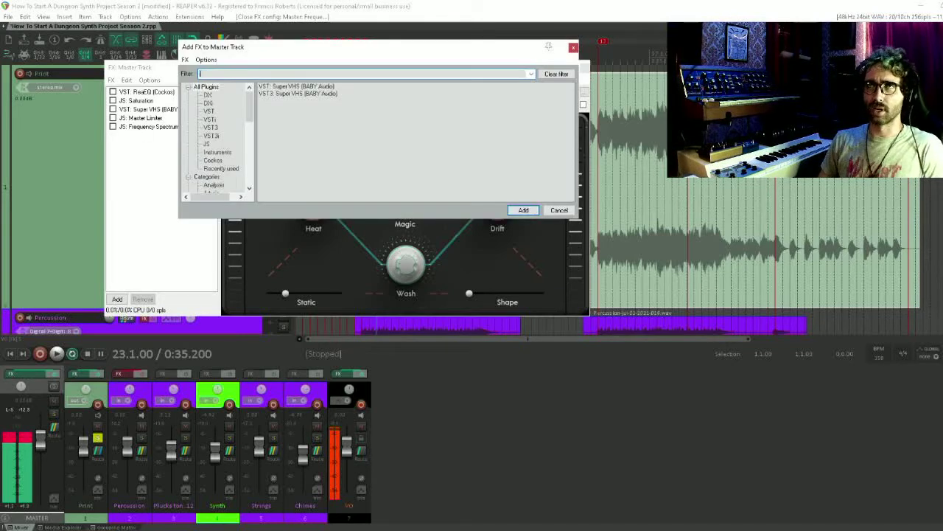
{"action": "key", "text": "Down"}
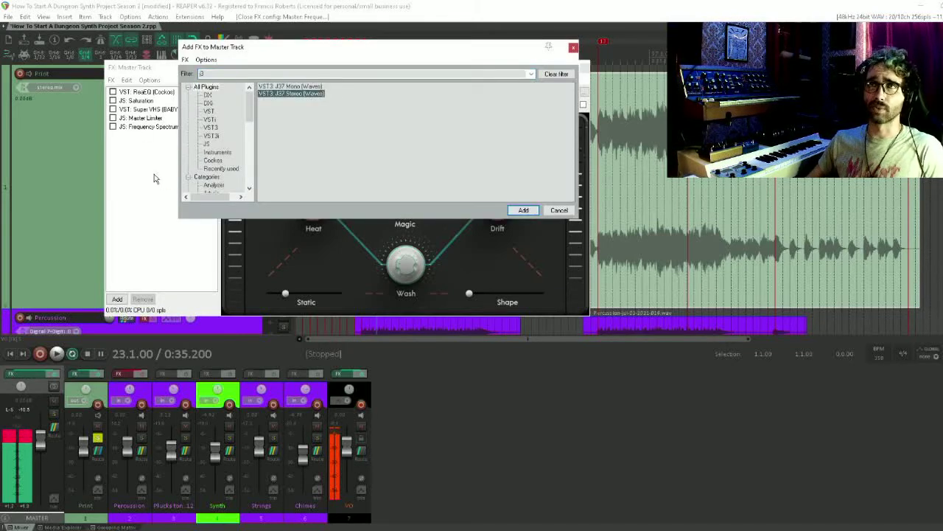
{"action": "key", "text": "Return"}
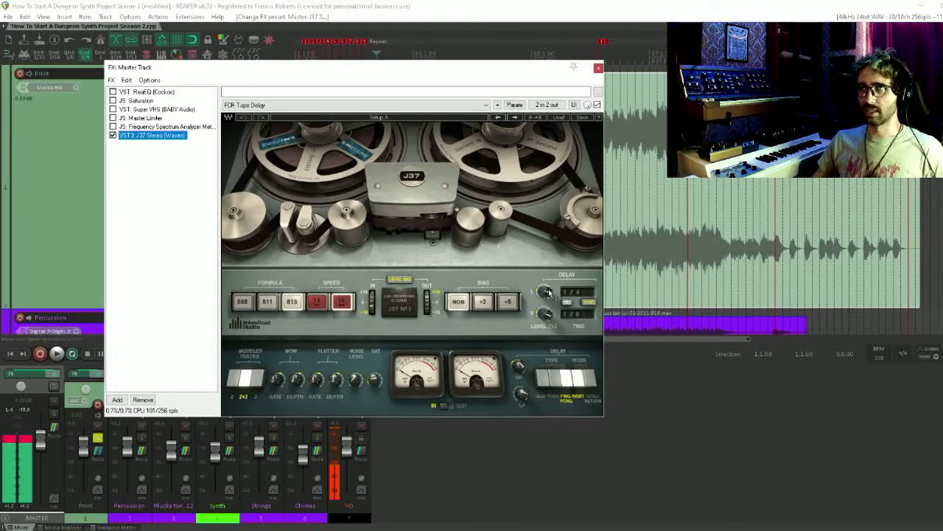
Adjust the J37's left delay level and set the delay times to 1/16T for left and 1/4D for right
{"action": "left_click_drag", "start_coordinate": [546, 292], "coordinate": [545, 301]}
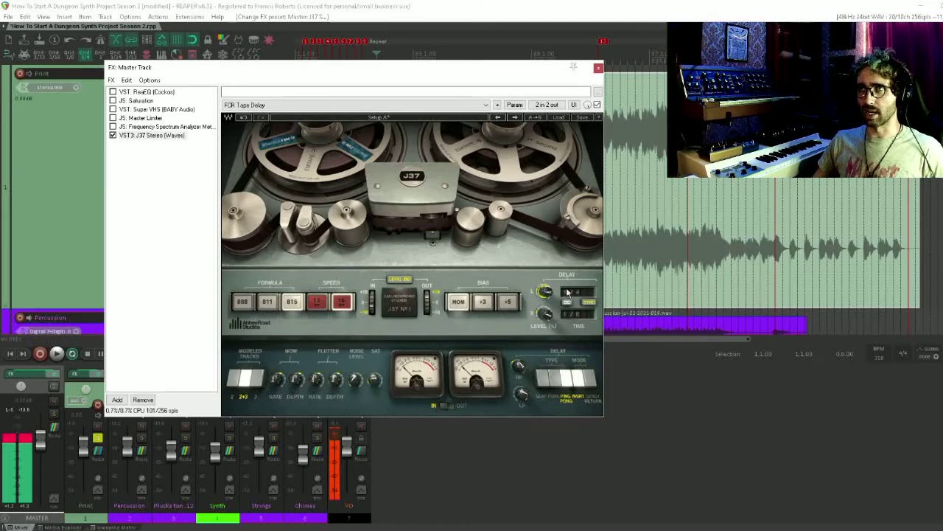
{"action": "left_click", "coordinate": [576, 292]}
{"action": "left_click", "coordinate": [597, 359]}
{"action": "left_click", "coordinate": [578, 314]}
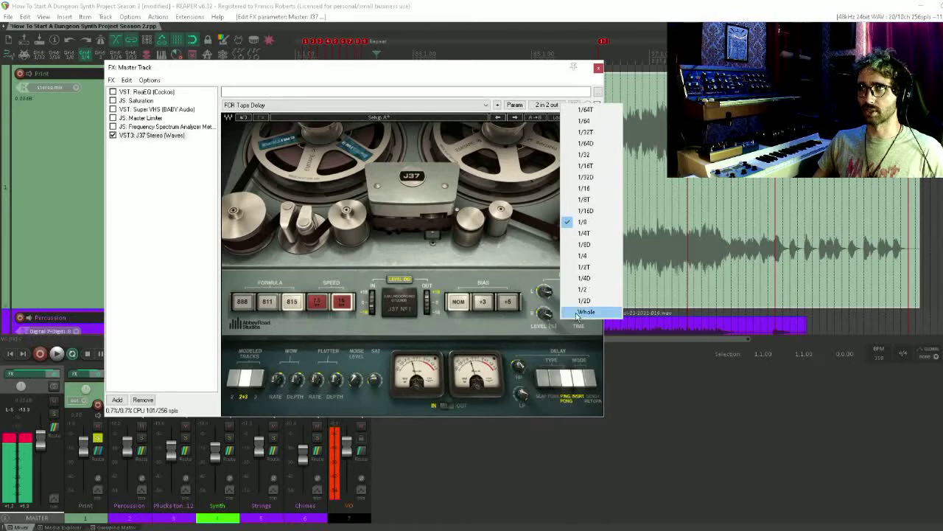
{"action": "left_click", "coordinate": [582, 278]}
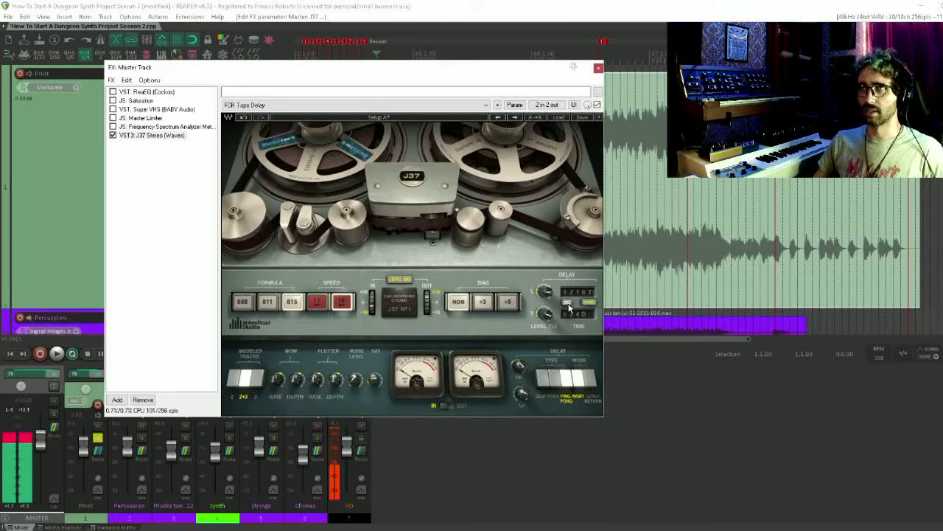
{"action": "left_click", "coordinate": [584, 314]}
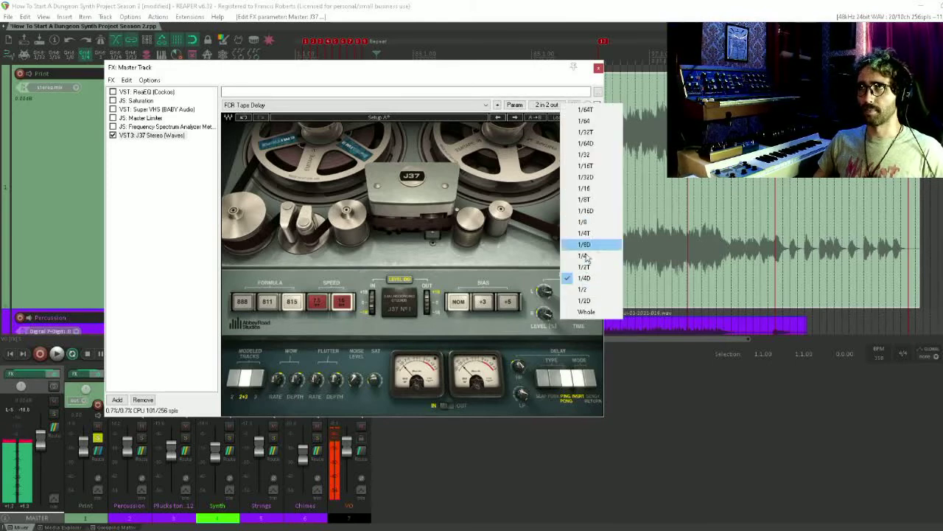
{"action": "left_click", "coordinate": [524, 326]}
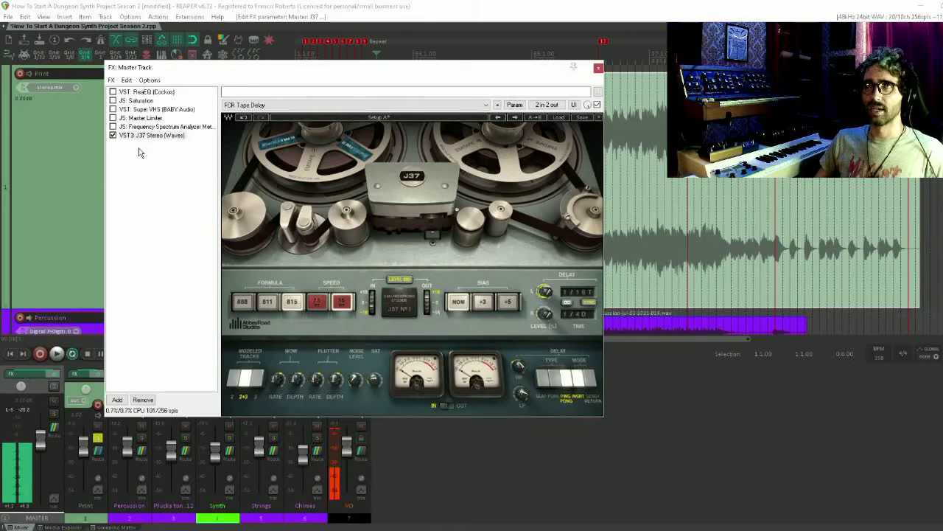
Mute the VO track and compare the playing mix with the J37 bypassed and enabled
{"action": "left_click", "coordinate": [113, 136]}
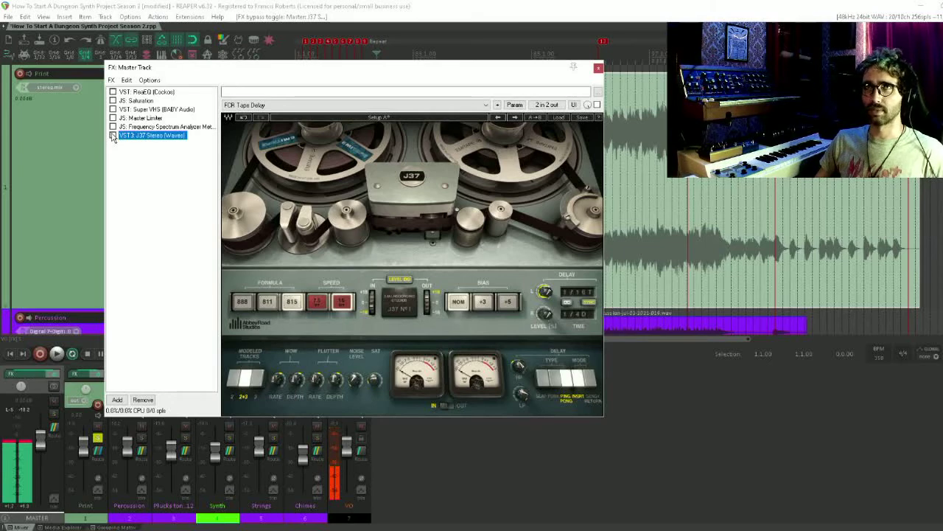
{"action": "left_click", "coordinate": [113, 135]}
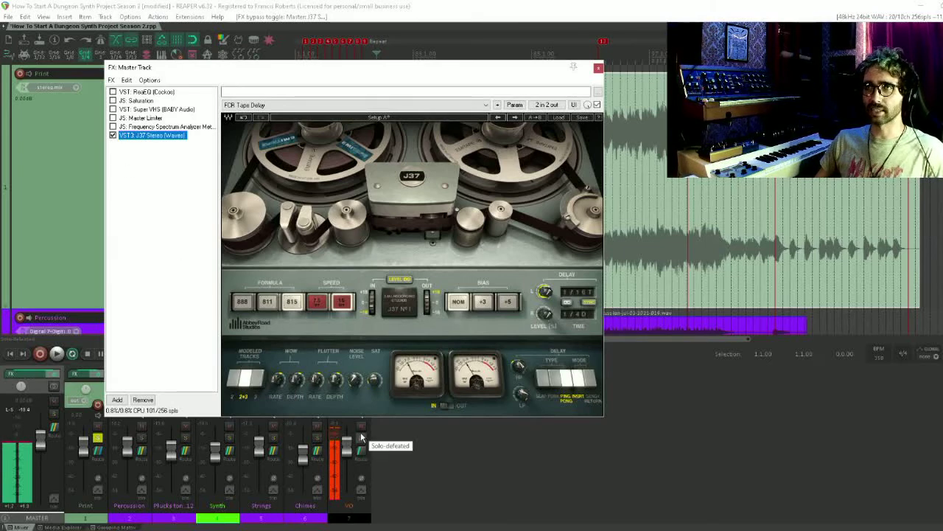
{"action": "left_click", "coordinate": [362, 426]}
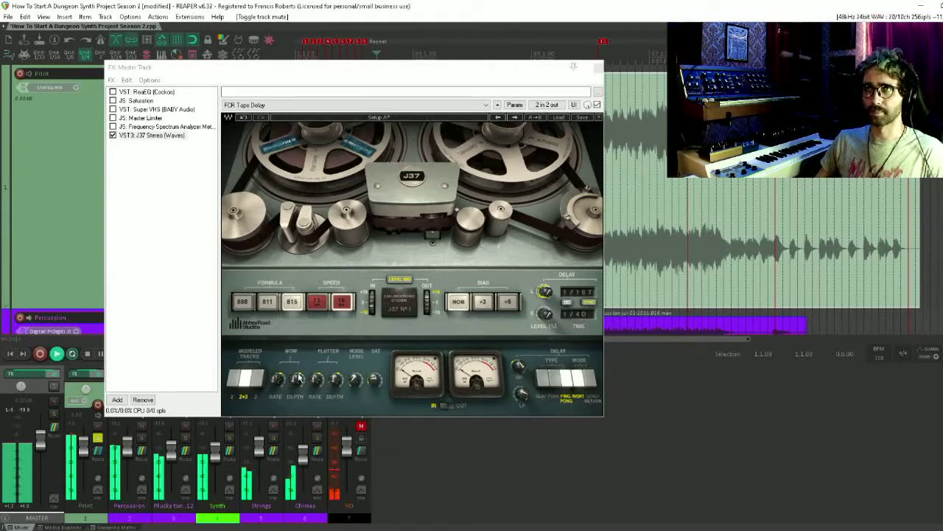
{"action": "left_click", "coordinate": [113, 136]}
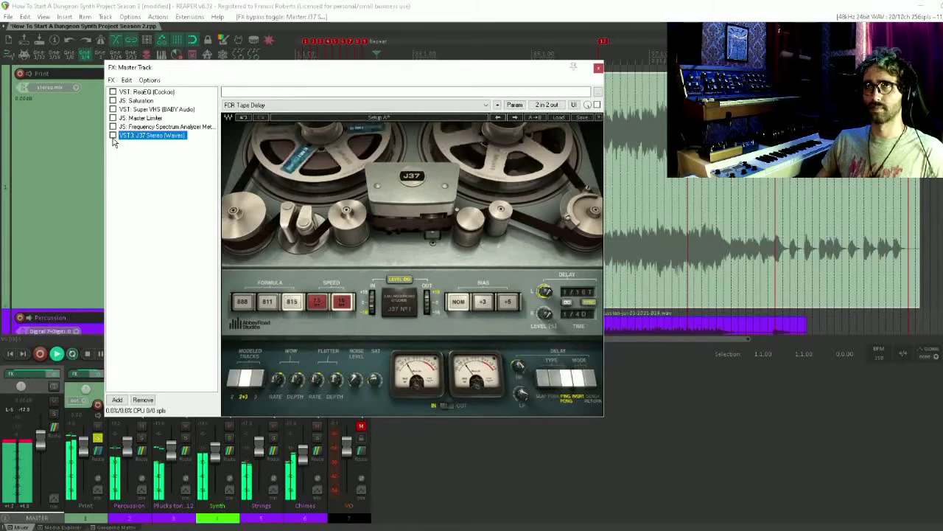
Adjust the J37's input level and noise level during playback
{"action": "left_click", "coordinate": [375, 312]}
{"action": "left_click_drag", "start_coordinate": [375, 313], "coordinate": [375, 317]}
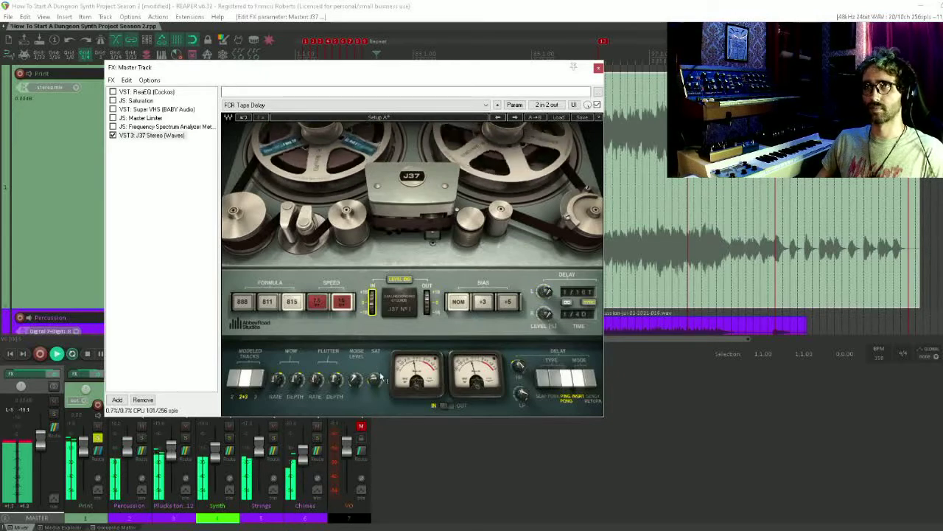
{"action": "left_click", "coordinate": [355, 379]}
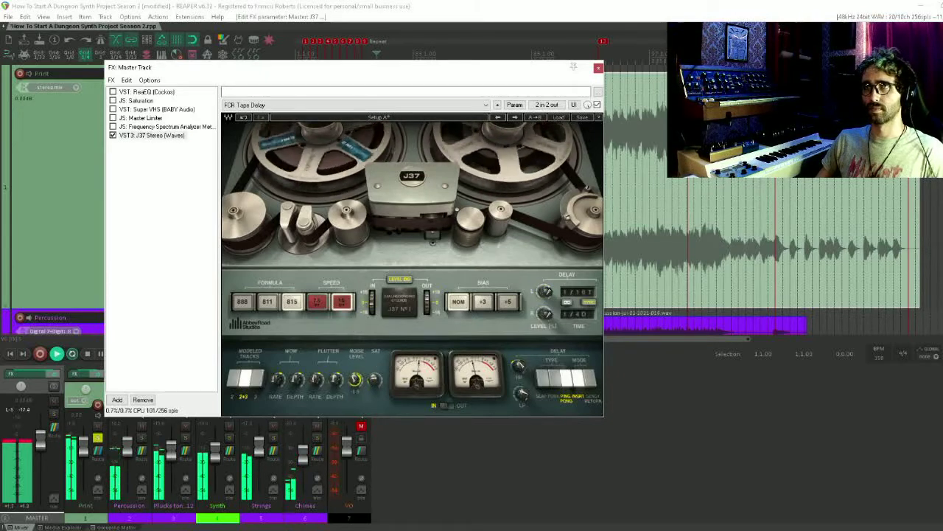
{"action": "left_click_drag", "start_coordinate": [355, 378], "coordinate": [355, 398]}
Set the J37's tape speed to 7.5 and audition the 811, 888 and 815 tape formulas
{"action": "left_click", "coordinate": [320, 300]}
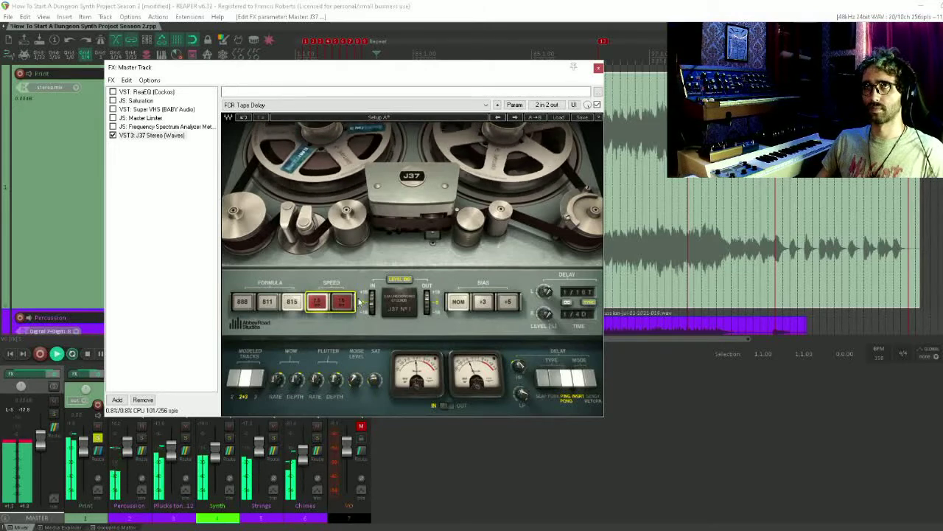
{"action": "left_click", "coordinate": [270, 302]}
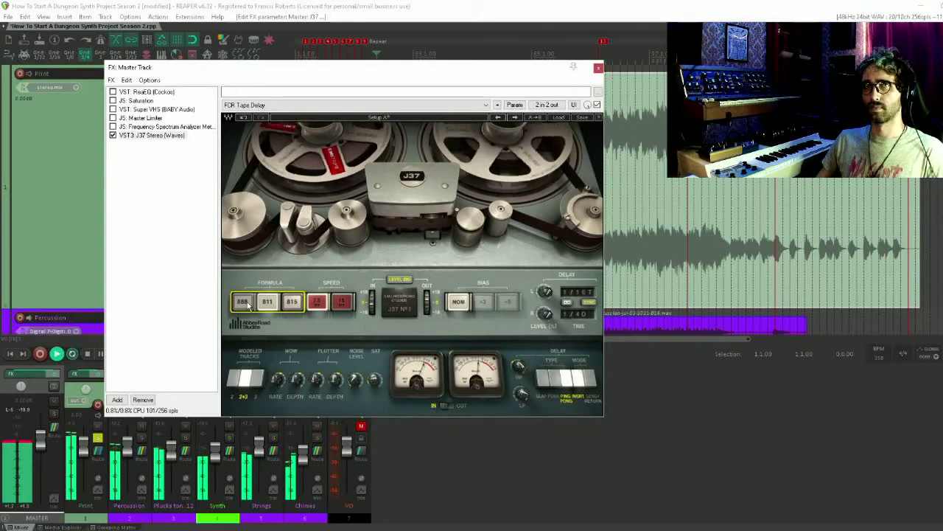
{"action": "left_click", "coordinate": [248, 306]}
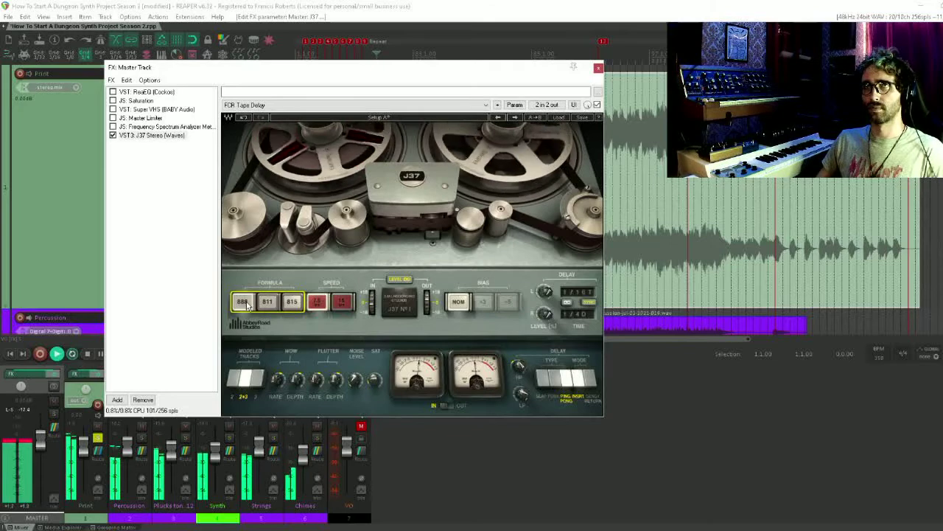
{"action": "left_click", "coordinate": [301, 305]}
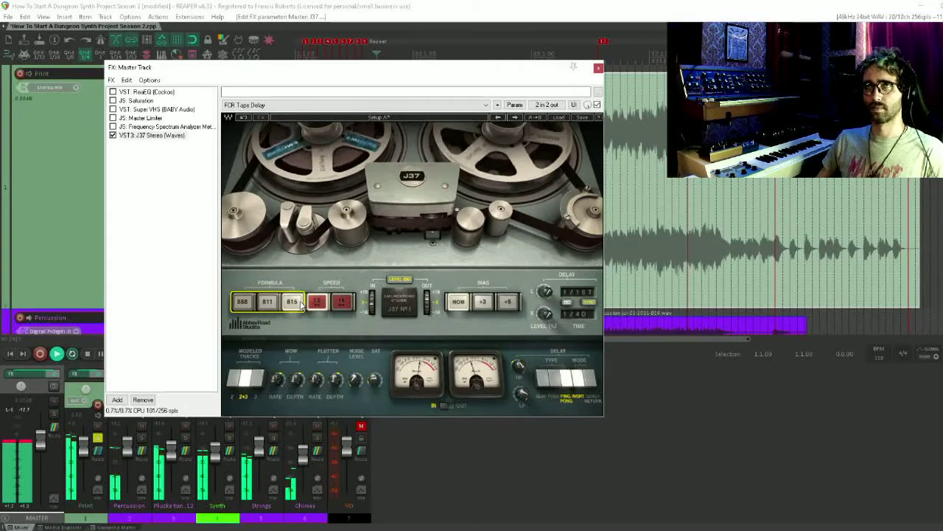
Audition the J37's modeled tracks options, return to 2+3, and try the +5 and +3 bias settings
{"action": "left_click", "coordinate": [259, 379]}
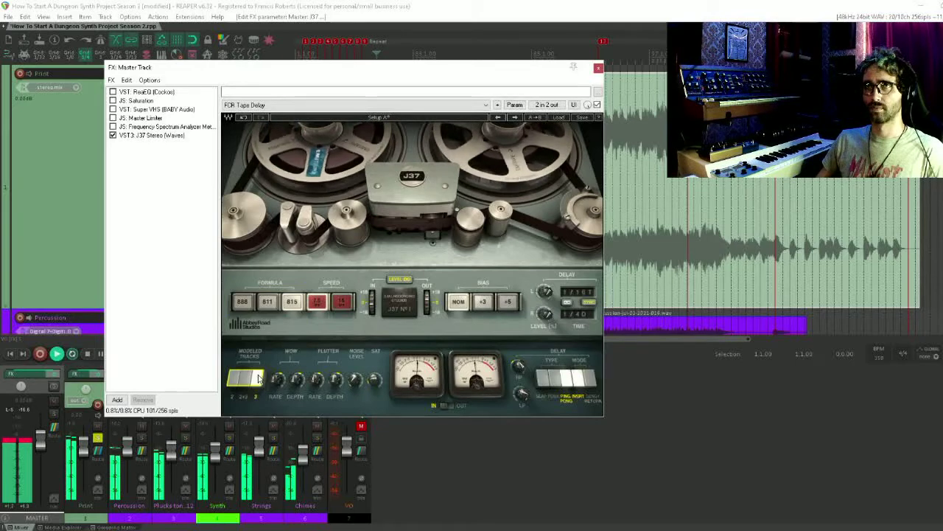
{"action": "left_click", "coordinate": [236, 380]}
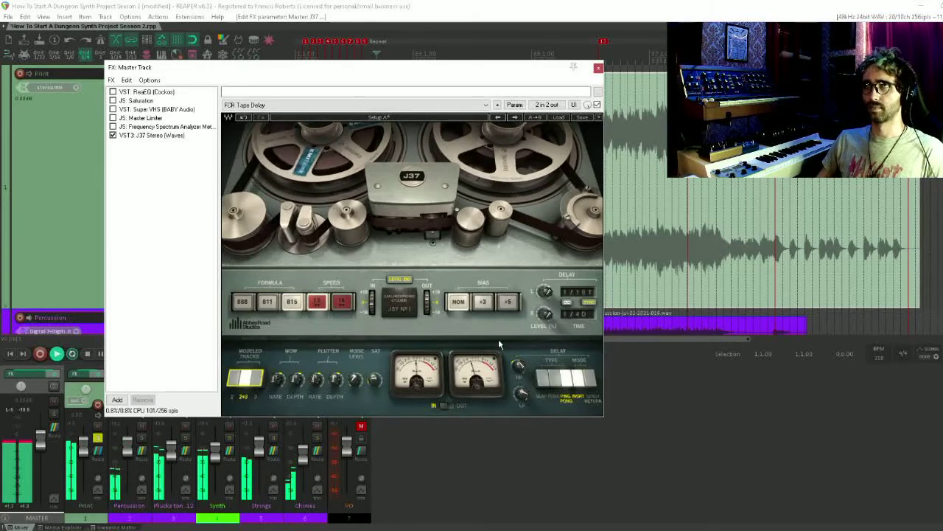
{"action": "left_click", "coordinate": [509, 302]}
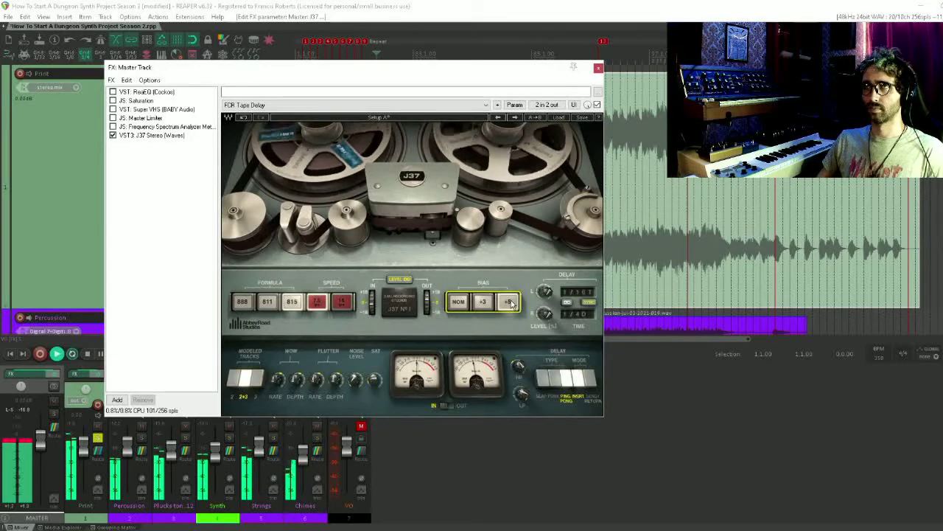
{"action": "left_click", "coordinate": [485, 306]}
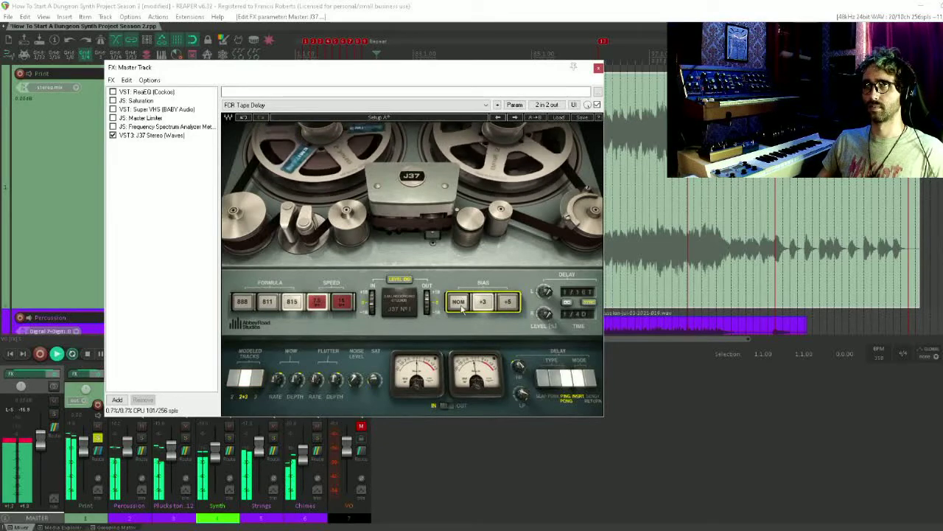
Switch the J37's tape formula to 811 and compare its 7.5 and 15 tape speeds
{"action": "left_click", "coordinate": [265, 305]}
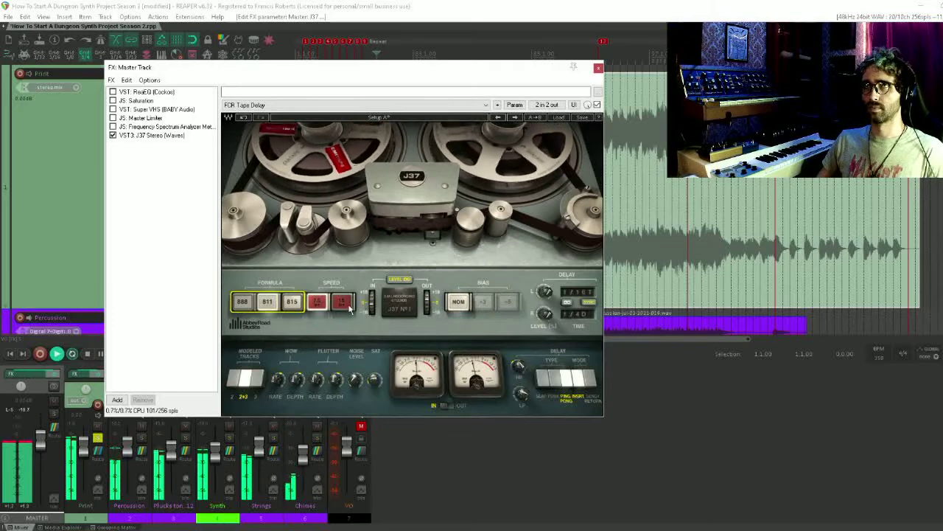
{"action": "left_click", "coordinate": [318, 303]}
{"action": "left_click", "coordinate": [342, 303]}
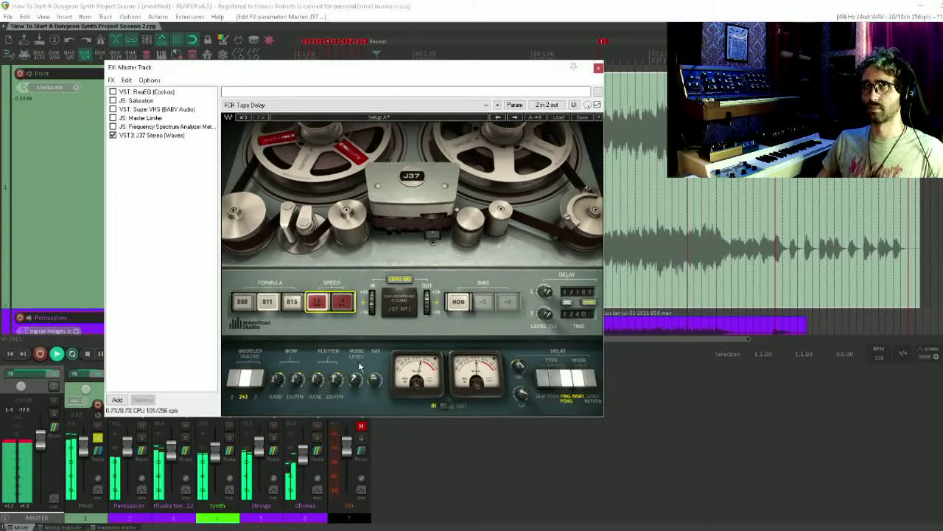
Adjust the J37's saturation, noise level, and the rate and depth of its wow and flutter during playback
{"action": "left_click_drag", "start_coordinate": [375, 380], "coordinate": [375, 369]}
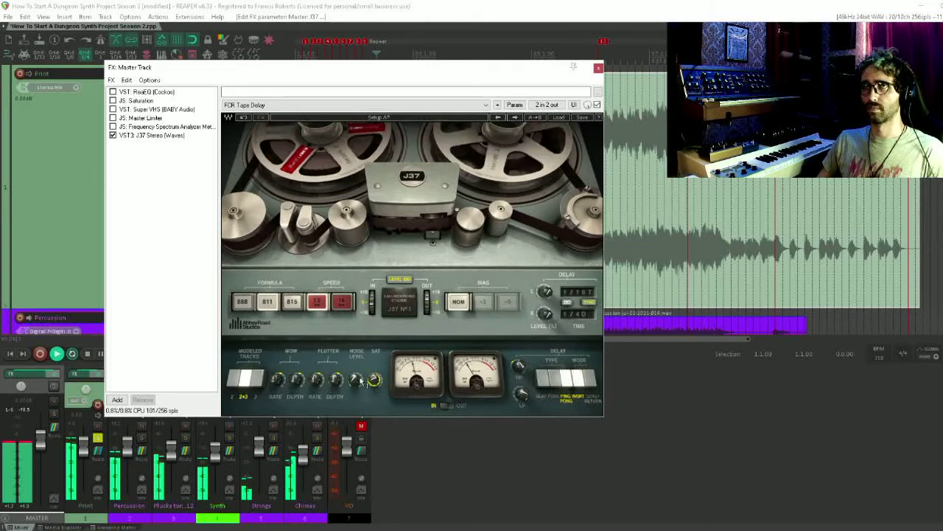
{"action": "left_click_drag", "start_coordinate": [355, 380], "coordinate": [355, 372]}
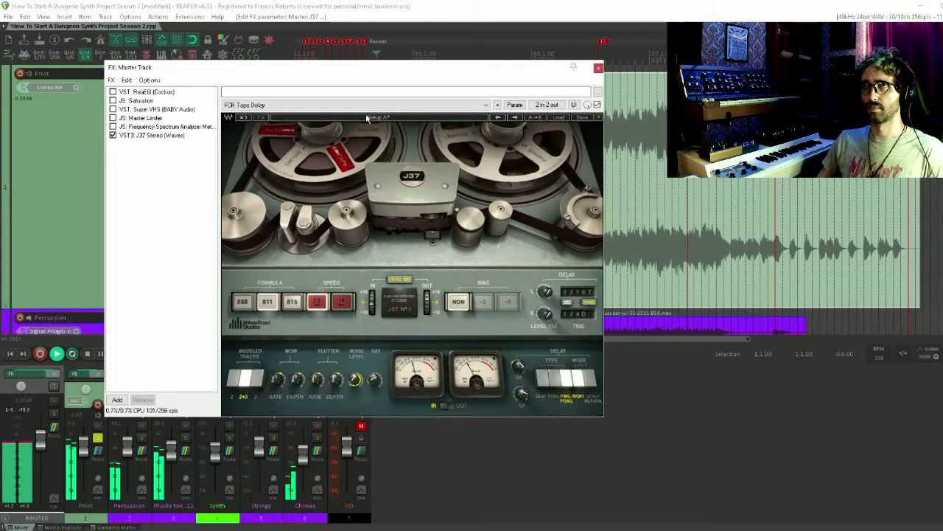
{"action": "left_click", "coordinate": [316, 380]}
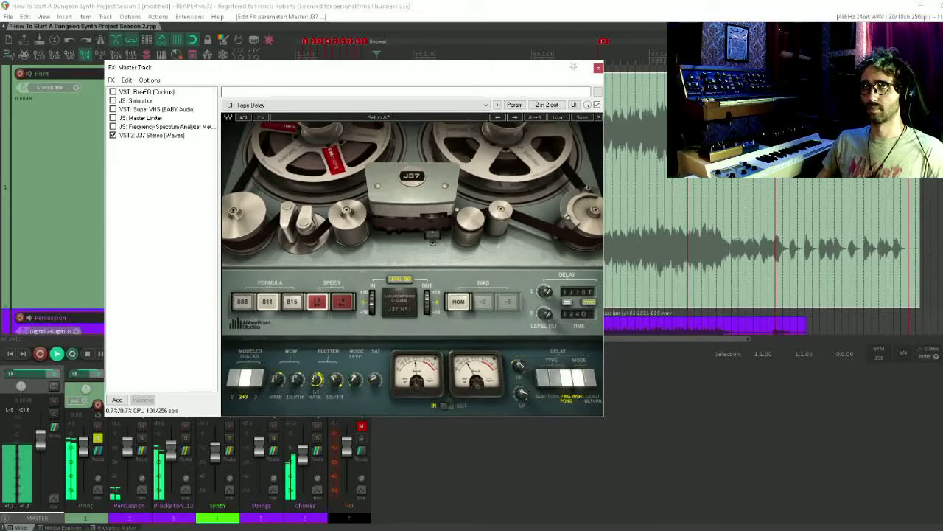
{"action": "left_click", "coordinate": [335, 379]}
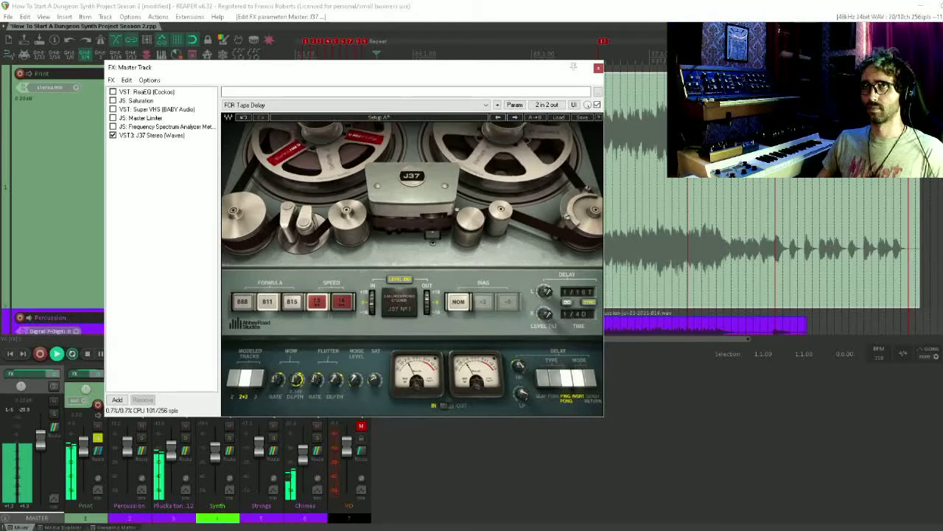
{"action": "left_click", "coordinate": [277, 379]}
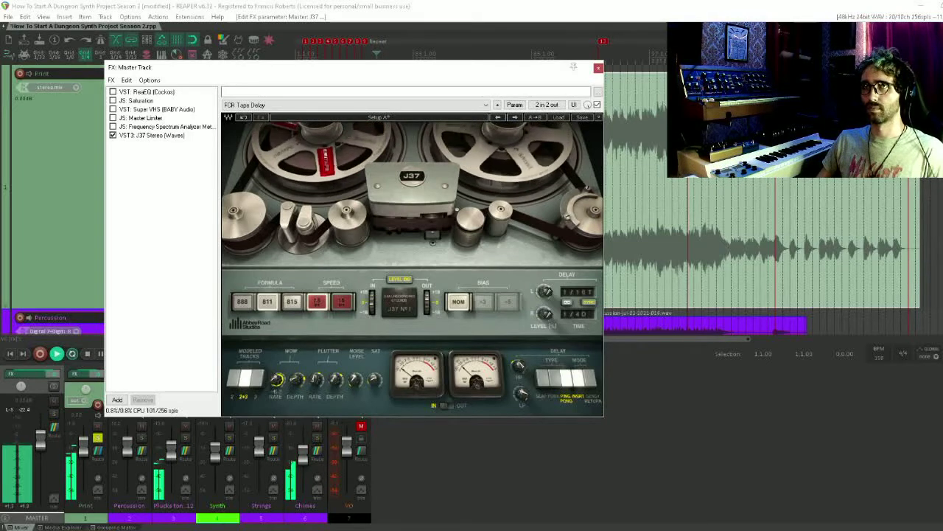
{"action": "left_click", "coordinate": [296, 380]}
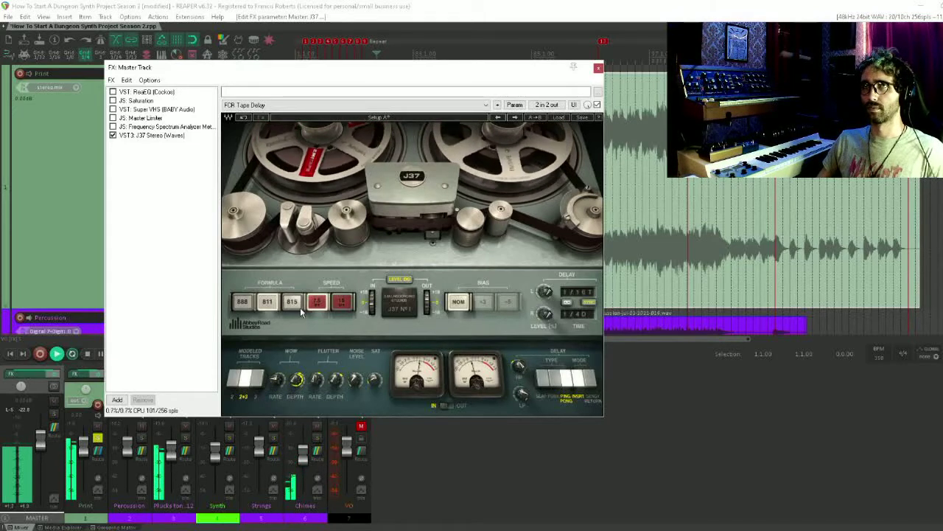
{"action": "left_click", "coordinate": [355, 379]}
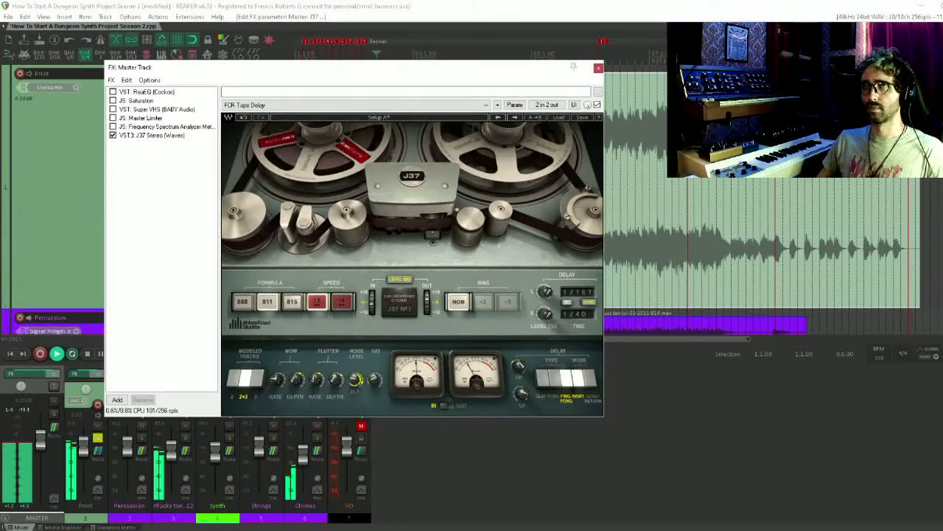
Bypass the J37 on the master track and unmute the VO track
{"action": "left_click", "coordinate": [112, 136]}
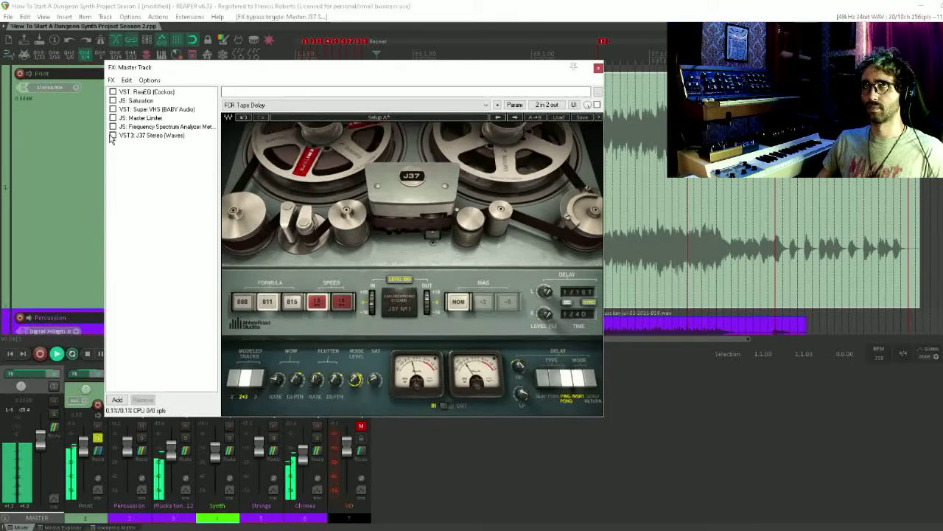
{"action": "left_click", "coordinate": [361, 426]}
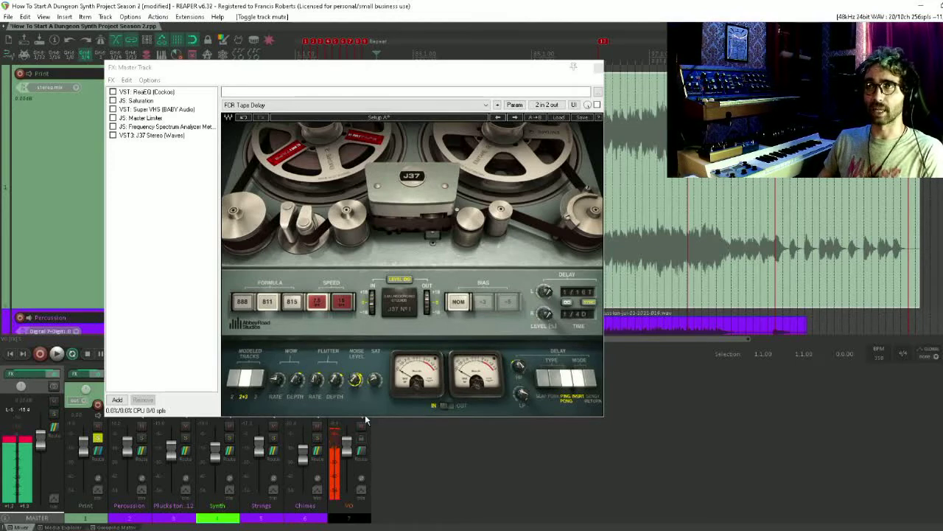
Adjust the J37's noise level, enable the effect briefly to hear it, and bypass it again
{"action": "mouse_move", "coordinate": [277, 385]}
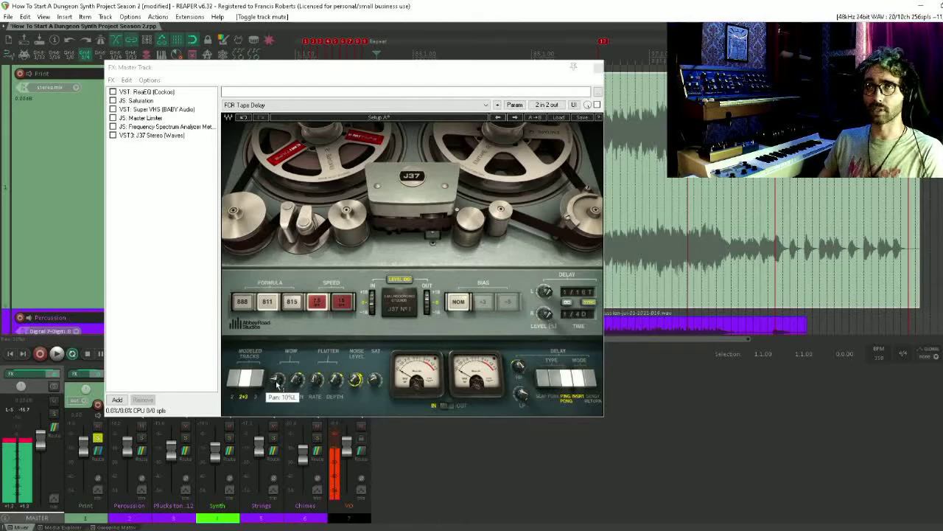
{"action": "left_click", "coordinate": [357, 380]}
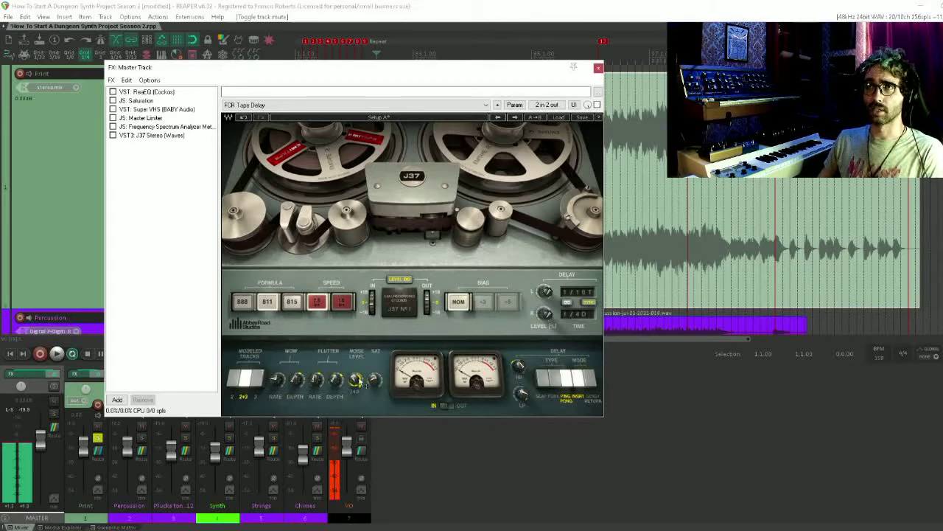
{"action": "left_click", "coordinate": [113, 136]}
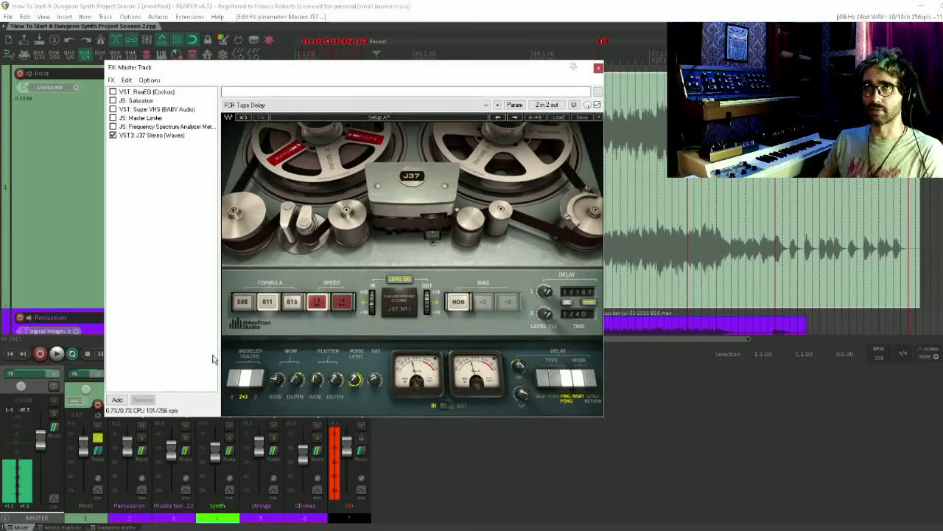
{"action": "left_click", "coordinate": [112, 135]}
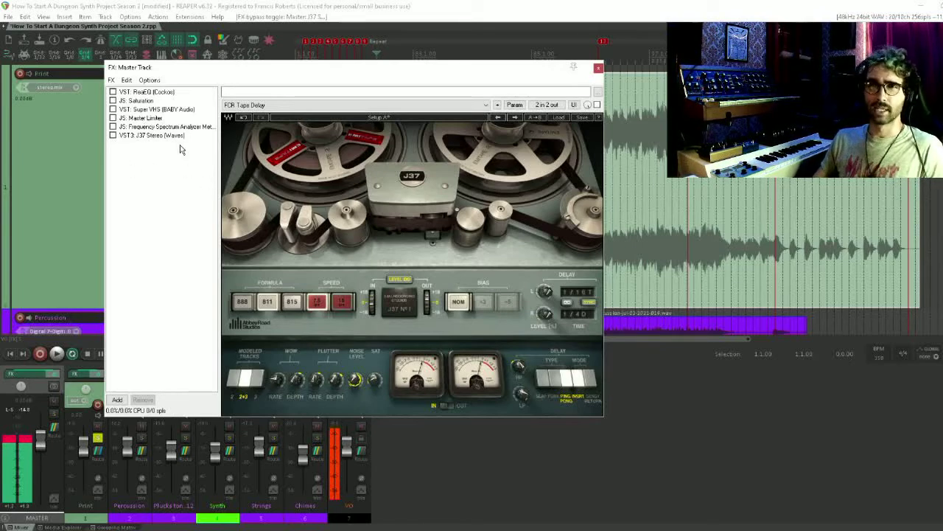
Search the effects for "tape" and add VST: Massey TapeHead (x86) to the master track
{"action": "double_click", "coordinate": [165, 222]}
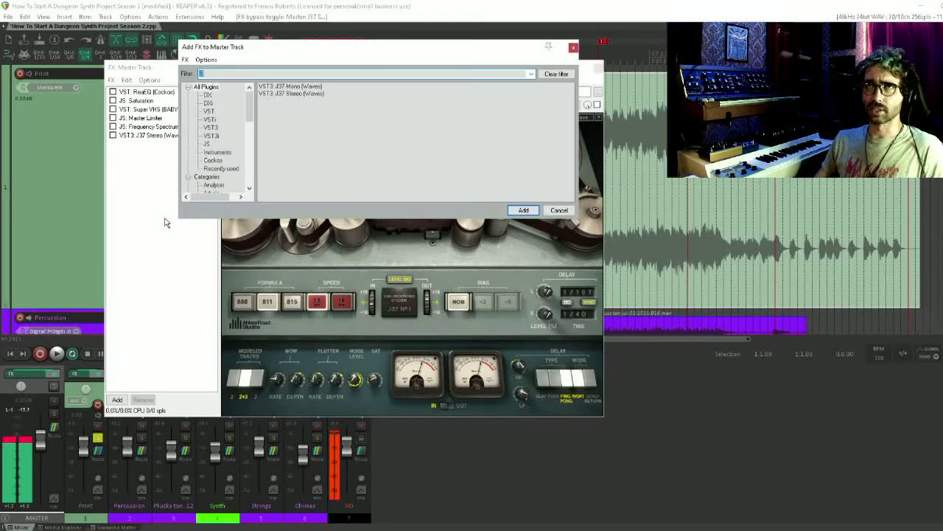
{"action": "key", "text": "Down"}
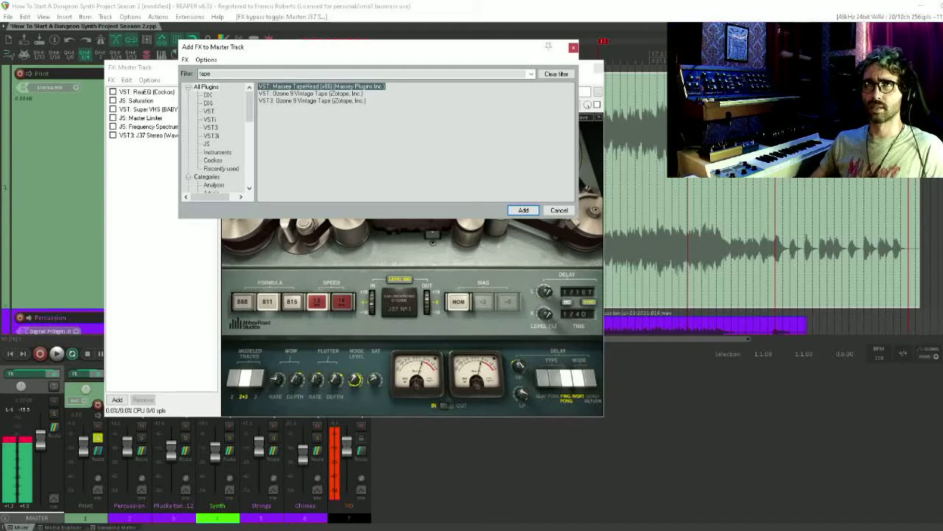
{"action": "key", "text": "Return"}
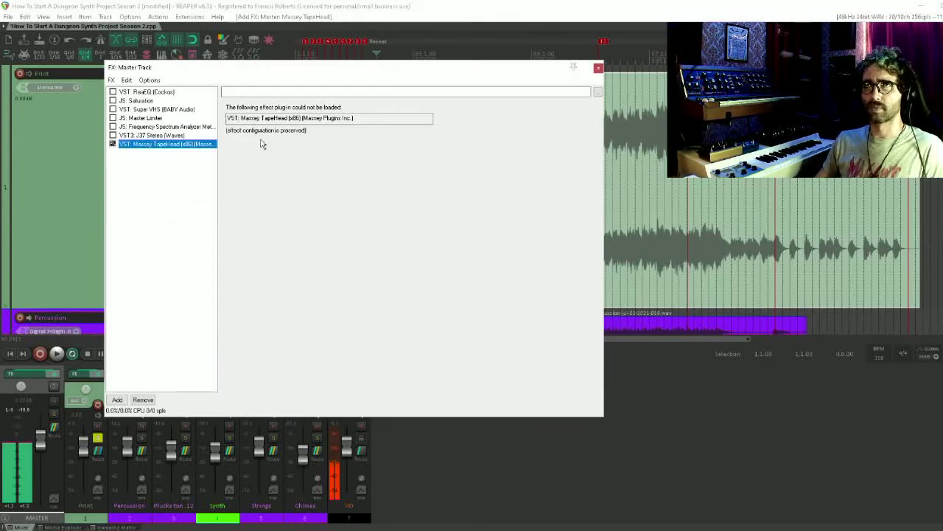
{"action": "left_click", "coordinate": [185, 191]}
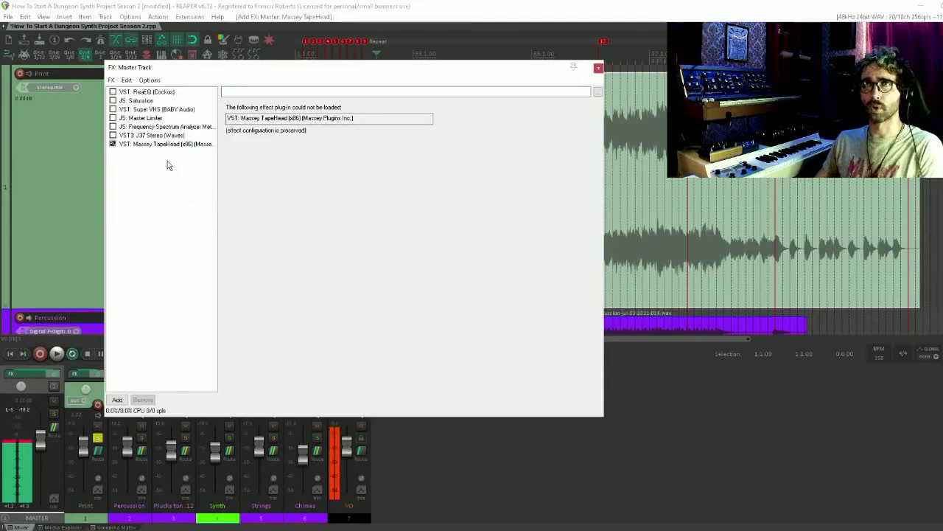
Remove the Massey TapeHead effect from the master track's effects chain
{"action": "left_click", "coordinate": [170, 145]}
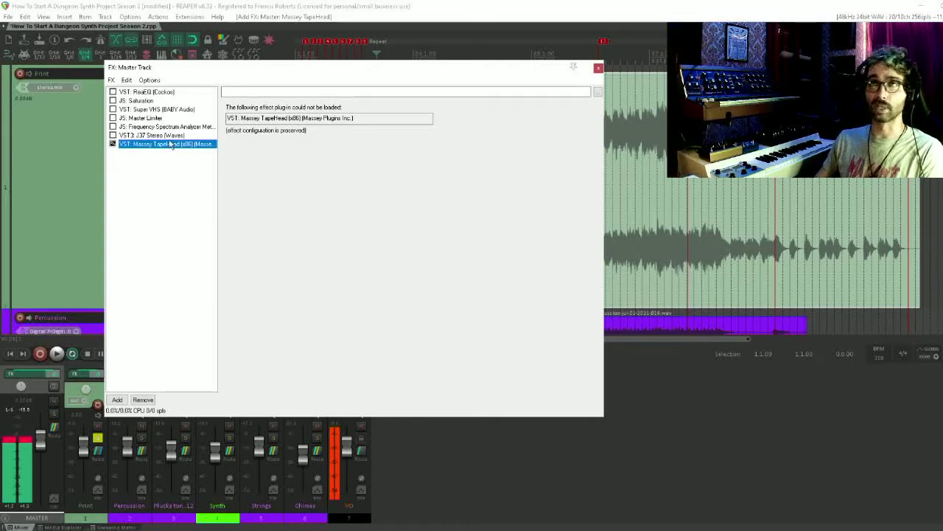
{"action": "left_click", "coordinate": [139, 206]}
{"action": "left_click", "coordinate": [140, 145]}
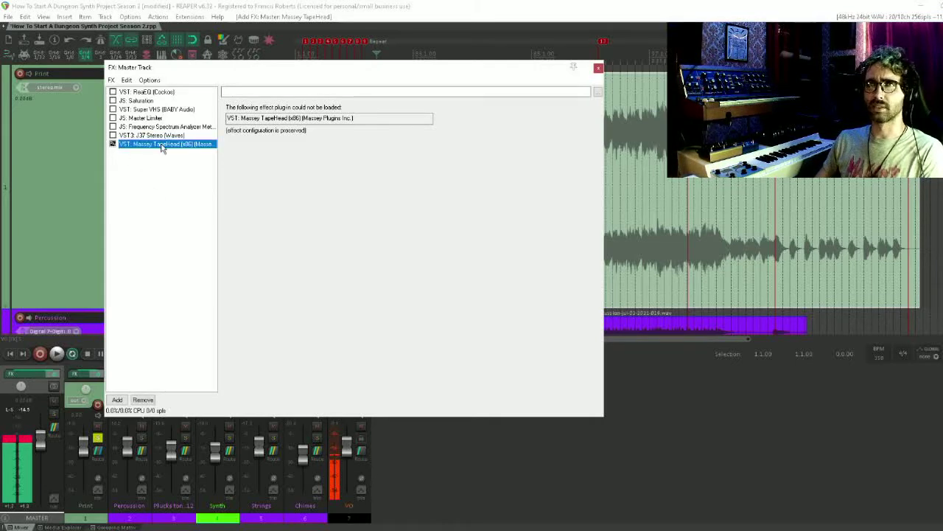
{"action": "key", "text": "Delete"}
{"action": "left_click", "coordinate": [158, 221]}
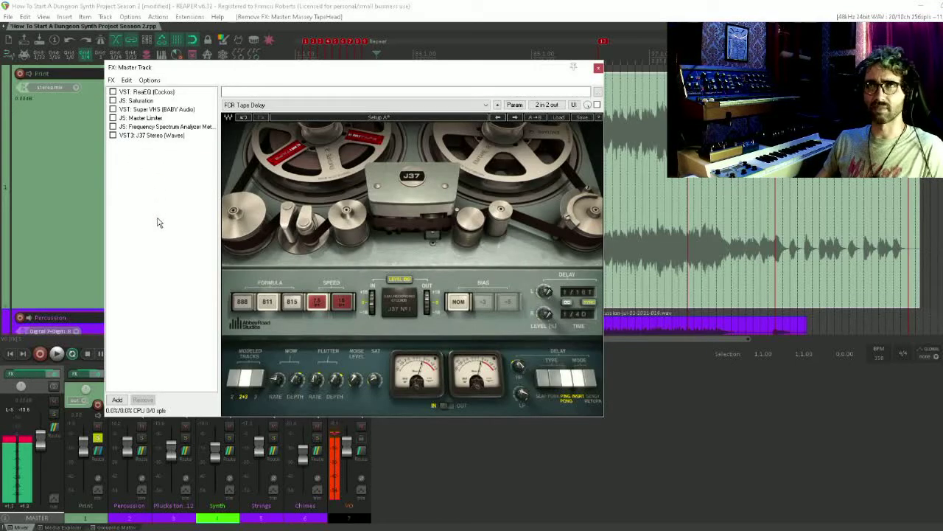
Add VST3: Ozone 9 Vintage Tape to the master track and bypass it
{"action": "double_click", "coordinate": [157, 208]}
{"action": "key", "text": "Down"}
{"action": "key", "text": "Down"}
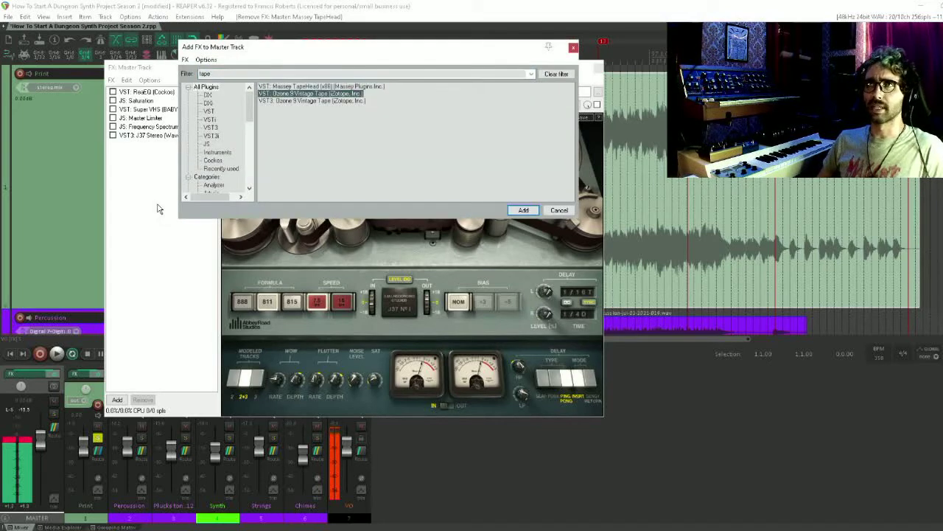
{"action": "key", "text": "Down"}
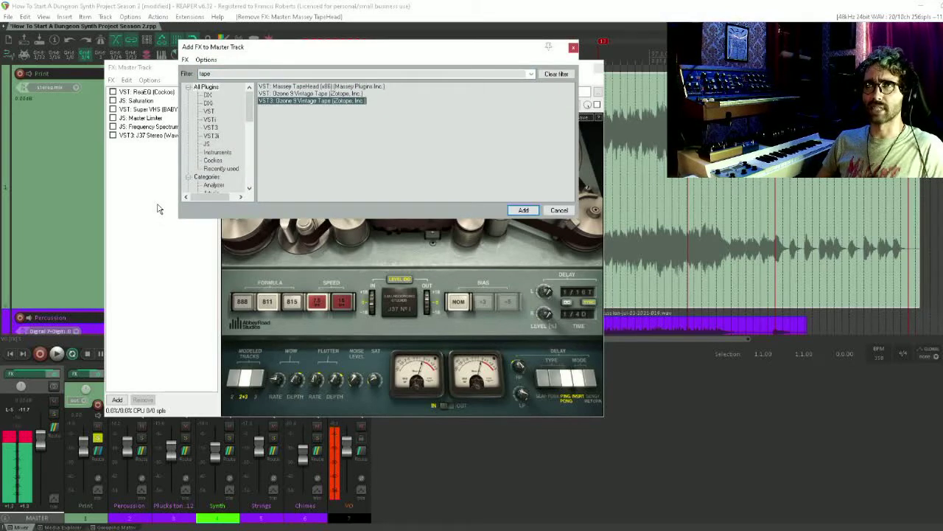
{"action": "key", "text": "Return"}
{"action": "left_click", "coordinate": [112, 145]}
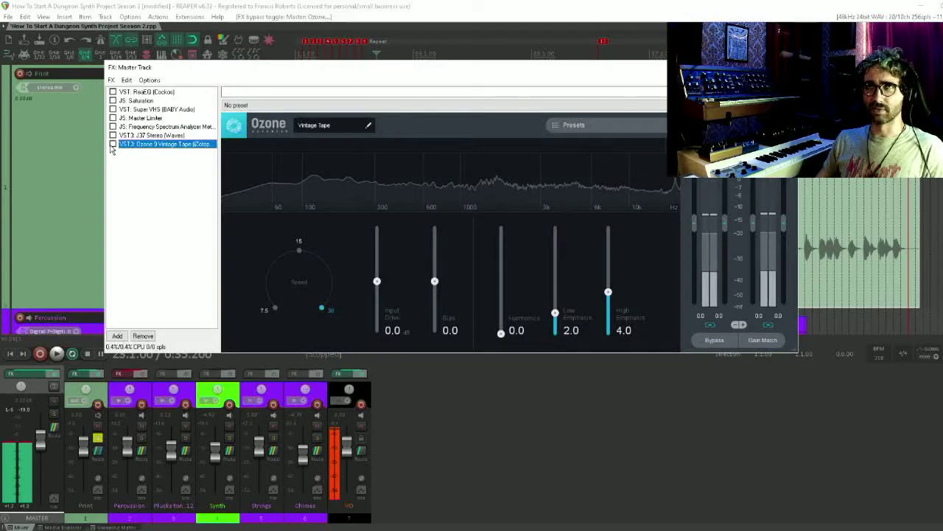
Mute the VO track, play the mix with Vintage Tape enabled, and try its tape speed at 7.5 and 30
{"action": "left_click", "coordinate": [362, 426]}
{"action": "key", "text": "space"}
{"action": "left_click", "coordinate": [113, 144]}
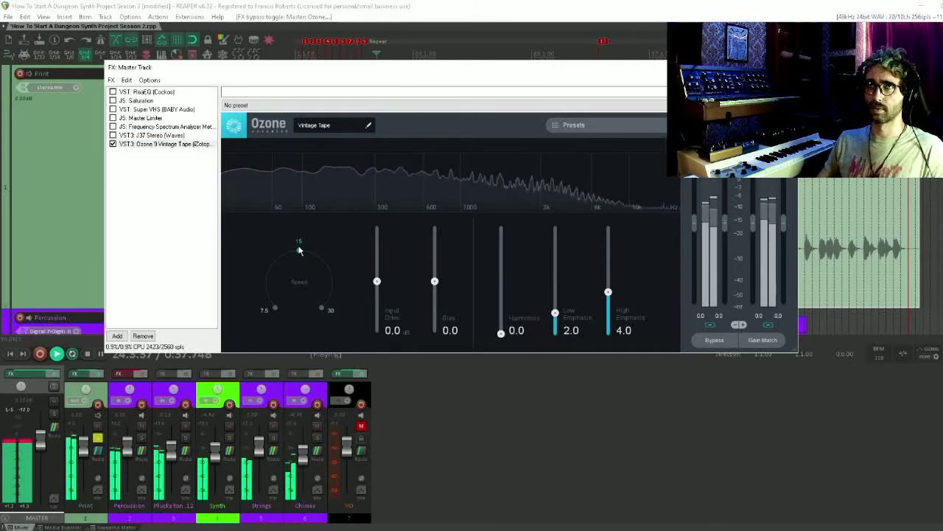
{"action": "left_click", "coordinate": [276, 310]}
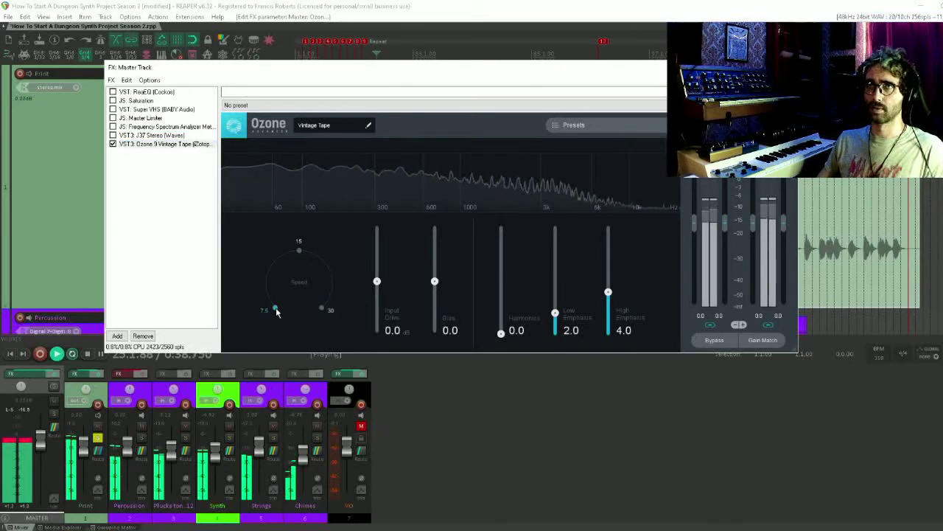
{"action": "left_click", "coordinate": [321, 309]}
Set Vintage Tape's Input Drive to 1.7 dB, Harmonics to 5.9, Low Emphasis to 4.3 and High Emphasis to 3.9
{"action": "left_click_drag", "start_coordinate": [500, 332], "coordinate": [522, 329]}
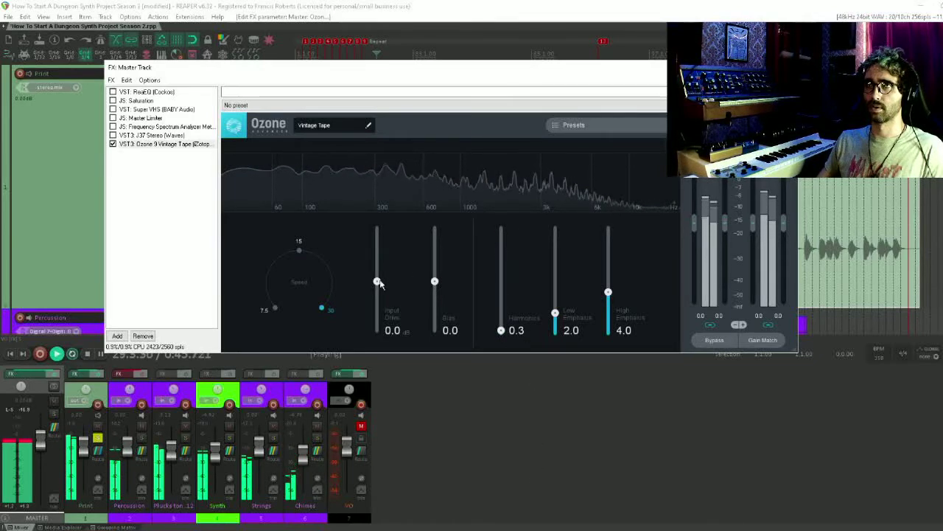
{"action": "left_click_drag", "start_coordinate": [378, 281], "coordinate": [378, 272]}
{"action": "left_click_drag", "start_coordinate": [501, 330], "coordinate": [501, 272]}
{"action": "left_click_drag", "start_coordinate": [555, 312], "coordinate": [608, 292]}
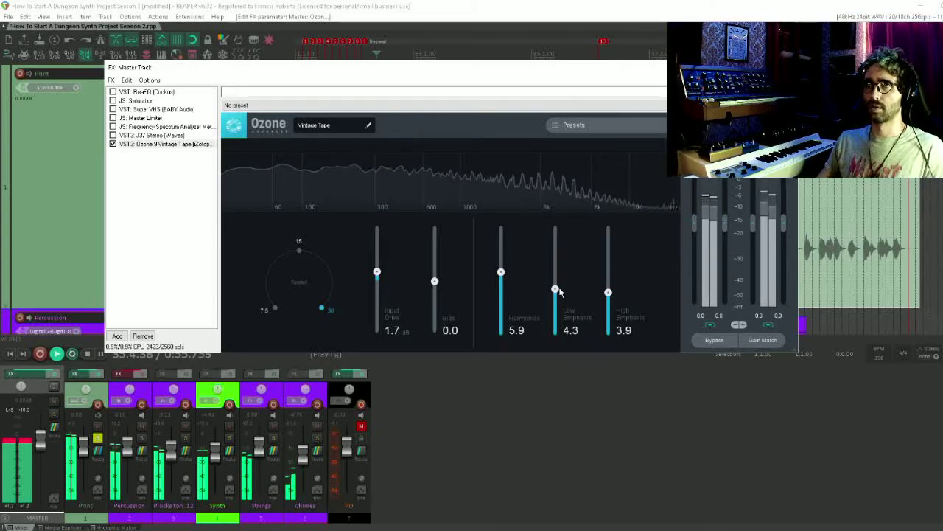
Change Vintage Tape's speed to 15, Harmonics to 10.0, Input Drive to 5.4 dB and Low Emphasis to 7.7
{"action": "left_click", "coordinate": [298, 250]}
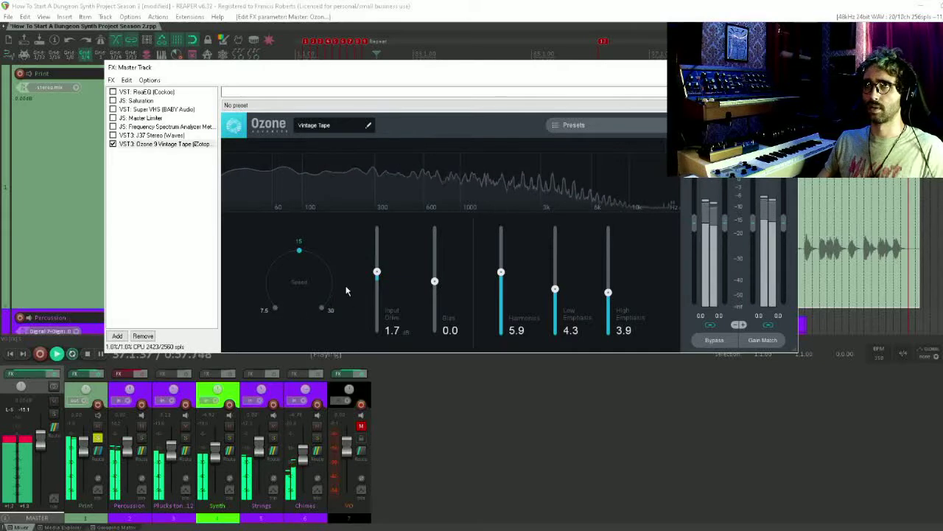
{"action": "mouse_move", "coordinate": [434, 281]}
{"action": "left_mouse_down"}
{"action": "mouse_move", "coordinate": [438, 226]}
{"action": "mouse_move", "coordinate": [434, 359]}
{"action": "mouse_move", "coordinate": [437, 273]}
{"action": "mouse_move", "coordinate": [434, 282]}
{"action": "left_mouse_up"}
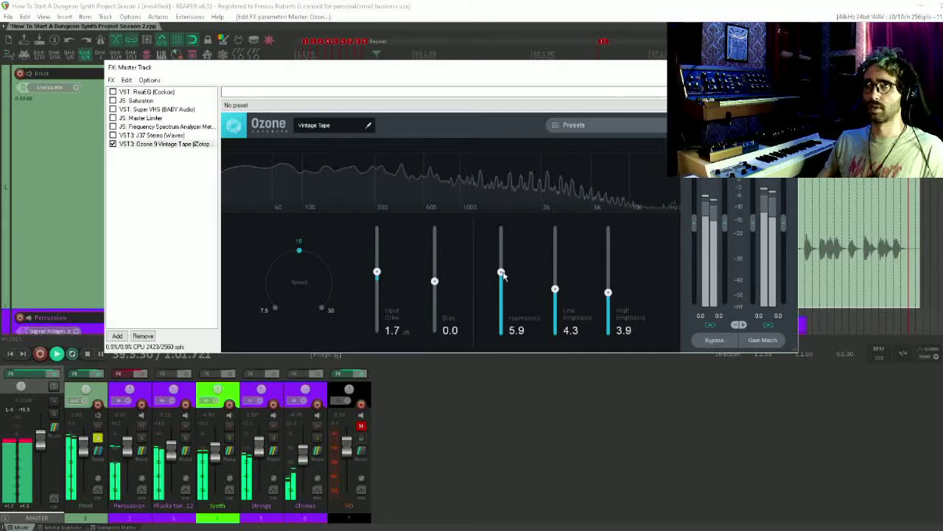
{"action": "left_click_drag", "start_coordinate": [502, 274], "coordinate": [501, 227]}
{"action": "left_click_drag", "start_coordinate": [377, 272], "coordinate": [377, 248]}
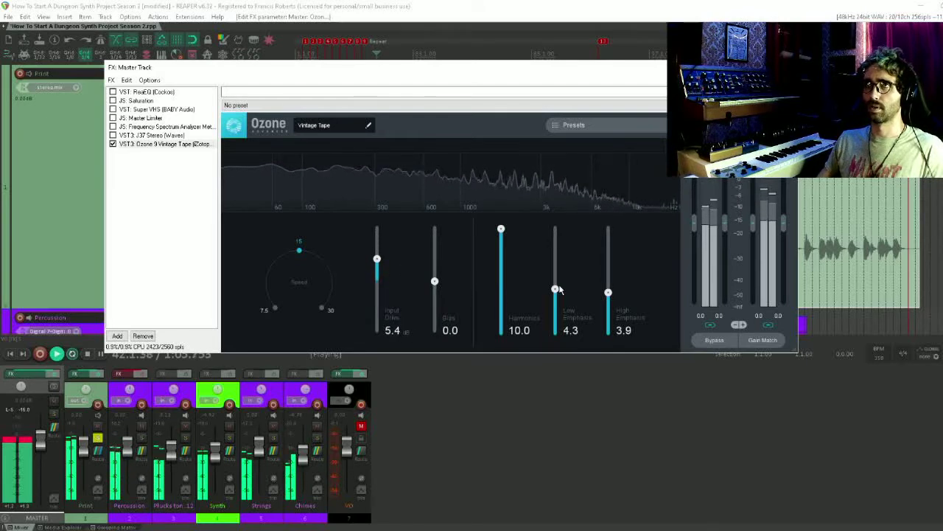
{"action": "left_click_drag", "start_coordinate": [555, 289], "coordinate": [555, 253]}
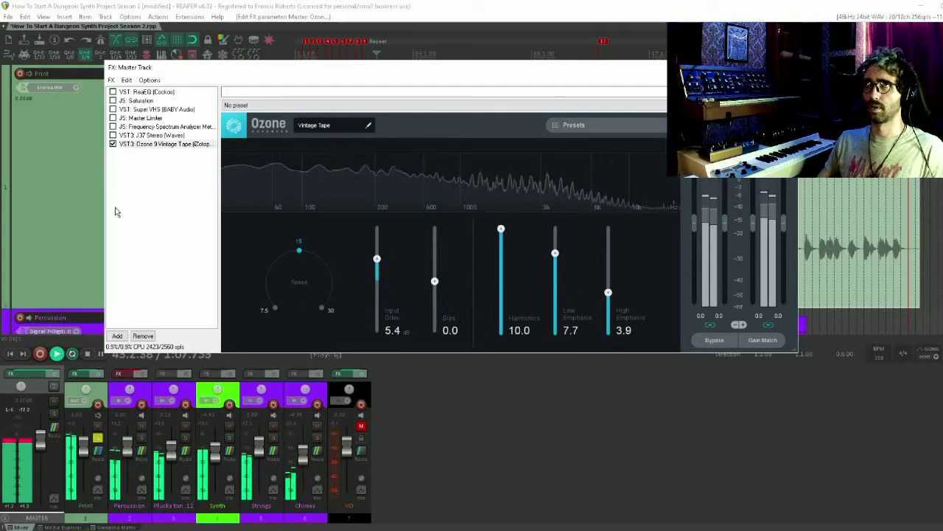
Compare the mix with and without Vintage Tape, leave it bypassed, stop playback and unmute the VO track
{"action": "left_click", "coordinate": [113, 143]}
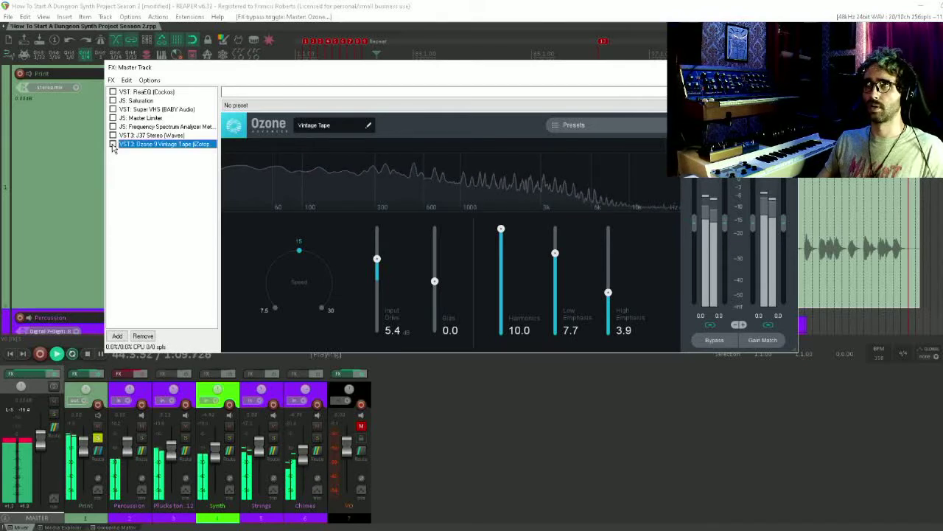
{"action": "left_click", "coordinate": [112, 144]}
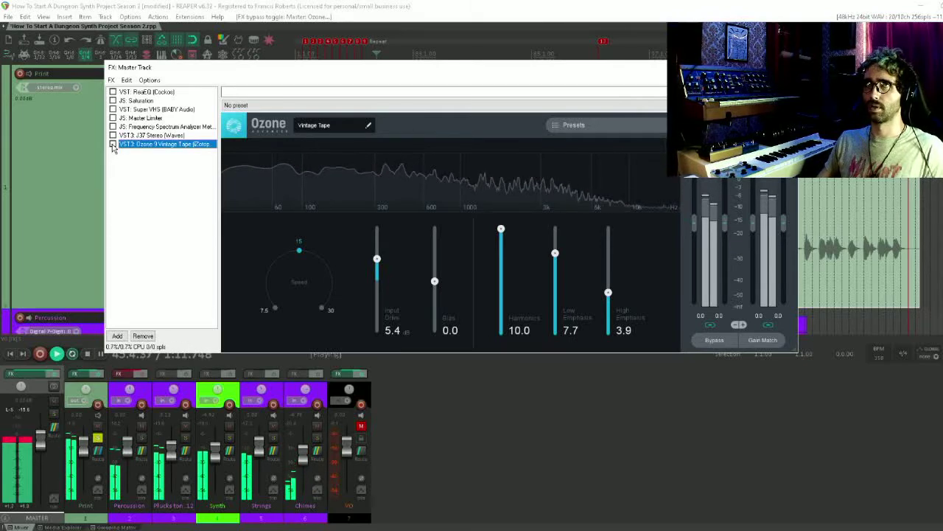
{"action": "key", "text": "space"}
{"action": "left_click", "coordinate": [361, 426]}
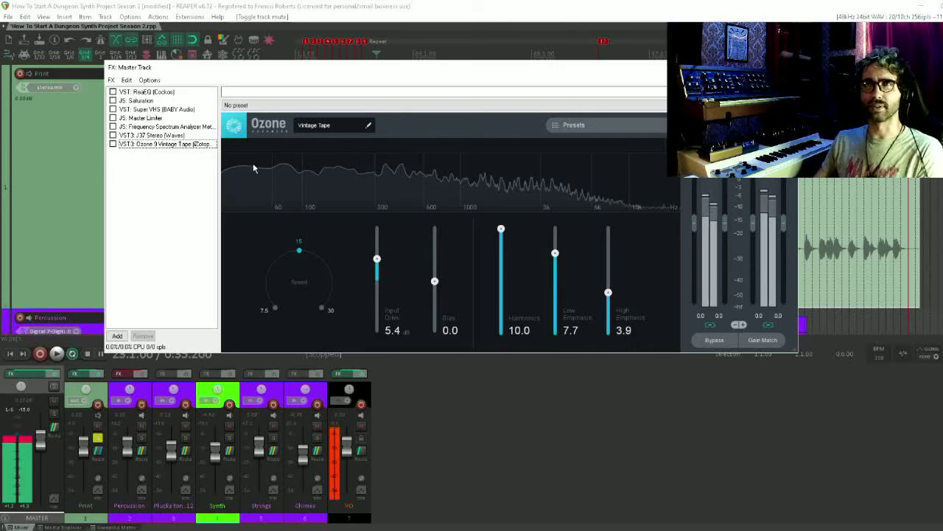
Remove Ozone 9 Vintage Tape, the Frequency Spectrum Analyzer Meter, Super VHS and Saturation from the master track
{"action": "left_click", "coordinate": [166, 144]}
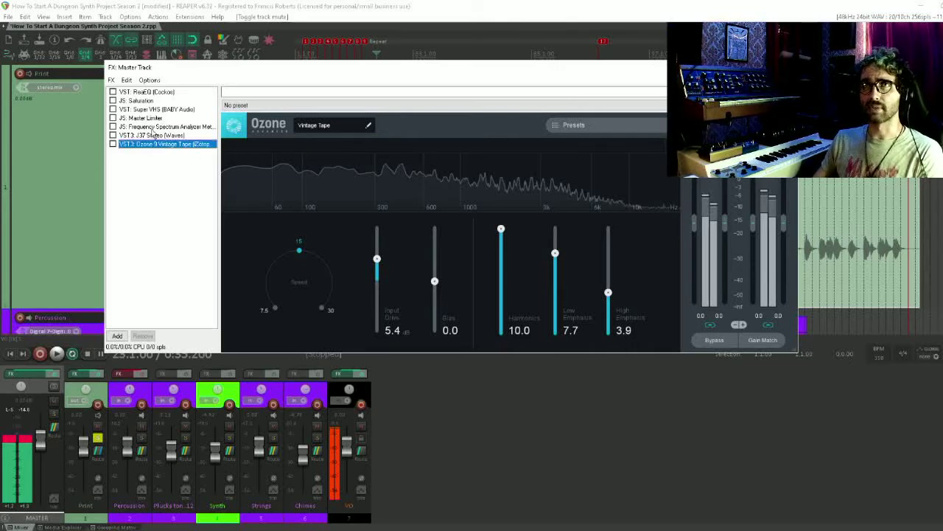
{"action": "key", "text": "Delete"}
{"action": "left_click", "coordinate": [151, 127]}
{"action": "key", "text": "Delete"}
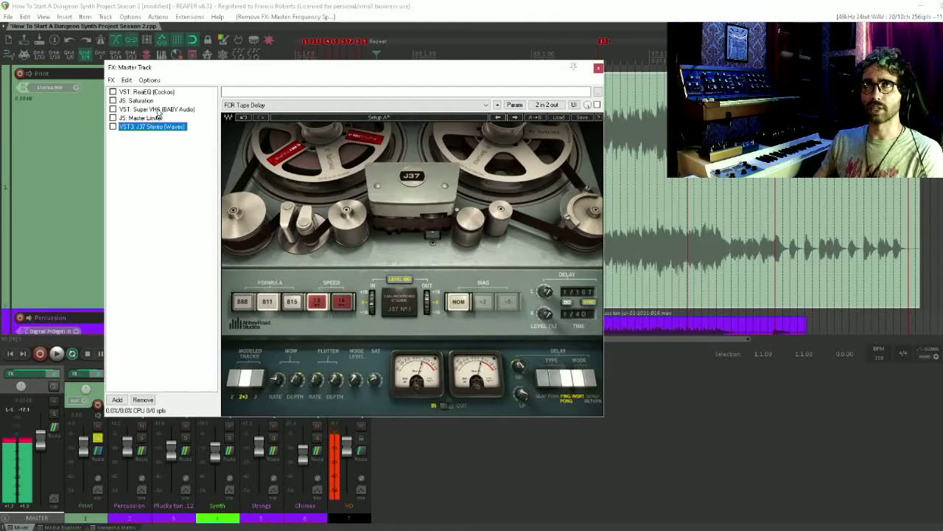
{"action": "left_click", "coordinate": [151, 110]}
{"action": "key", "text": "Delete"}
{"action": "key", "text": "Delete"}
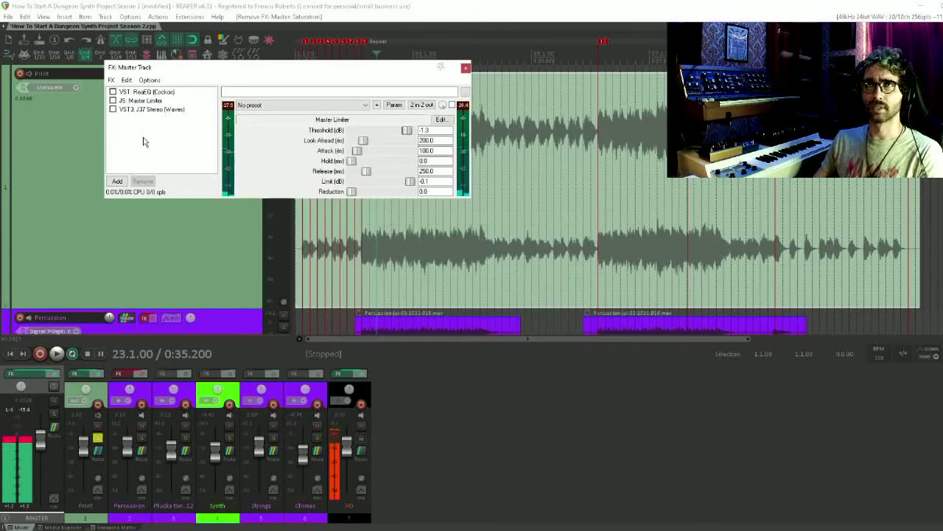
Load the J37 preset "Mastering Hi Freq Smoothing Round Bottom (Stereo)"
{"action": "left_click", "coordinate": [135, 110]}
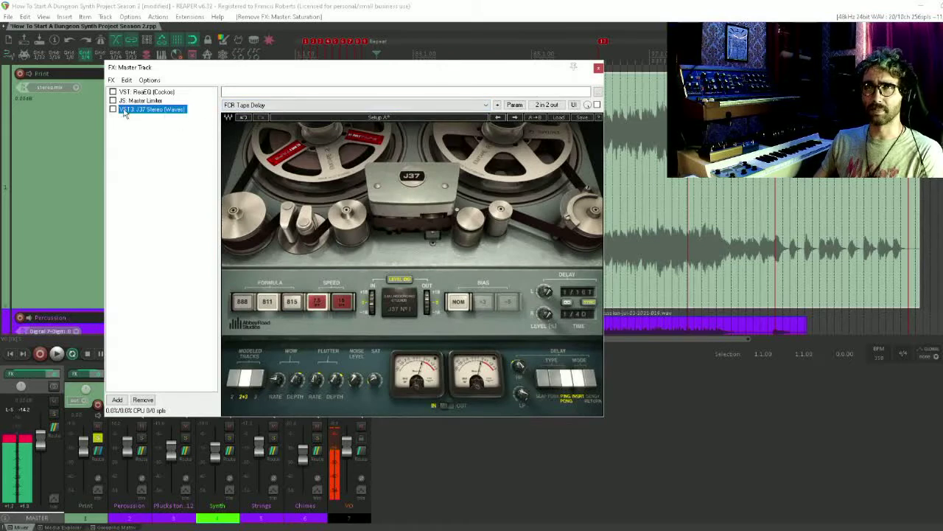
{"action": "left_click", "coordinate": [289, 105]}
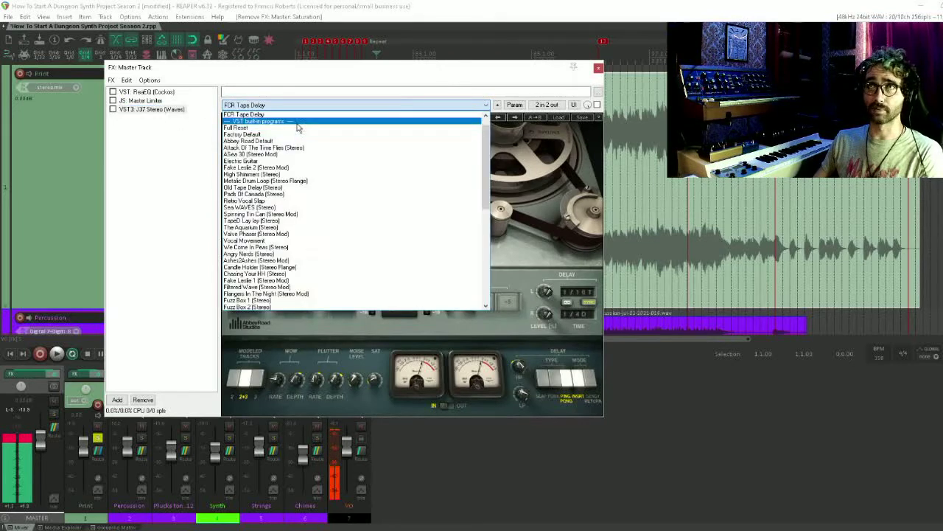
{"action": "scroll", "coordinate": [347, 269], "scroll_direction": "down", "scroll_amount": 12}
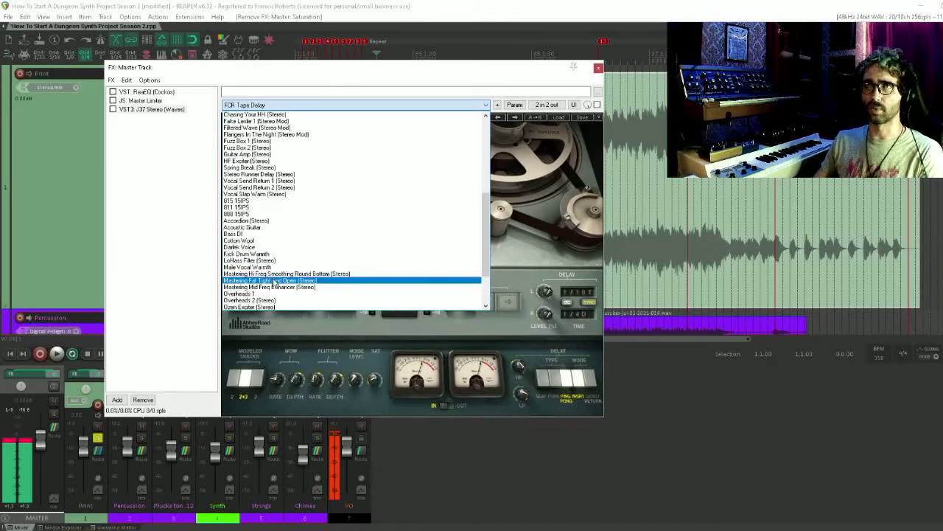
{"action": "left_click", "coordinate": [303, 274]}
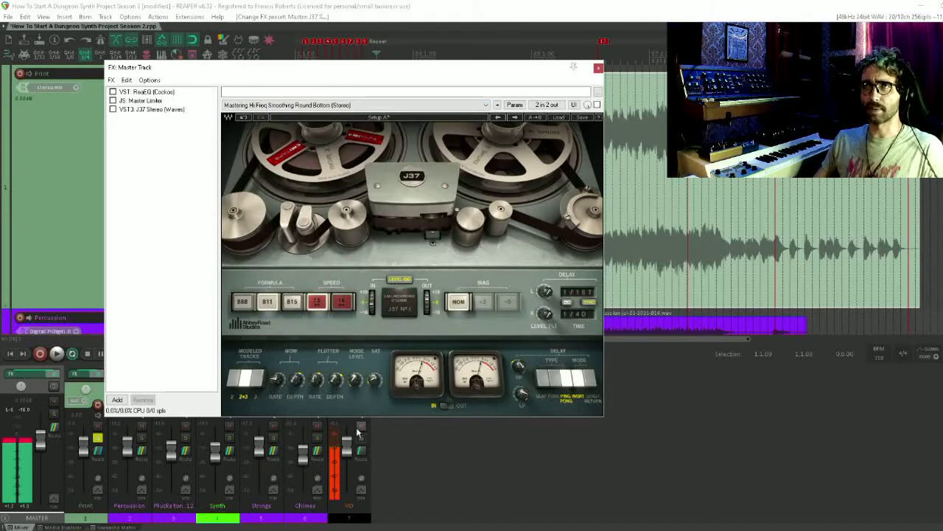
Audition the J37 with VO muted, adjusting tape speed and saturation and choosing formula 815, and end by stopping playback and unmuting VO
{"action": "left_click", "coordinate": [362, 431]}
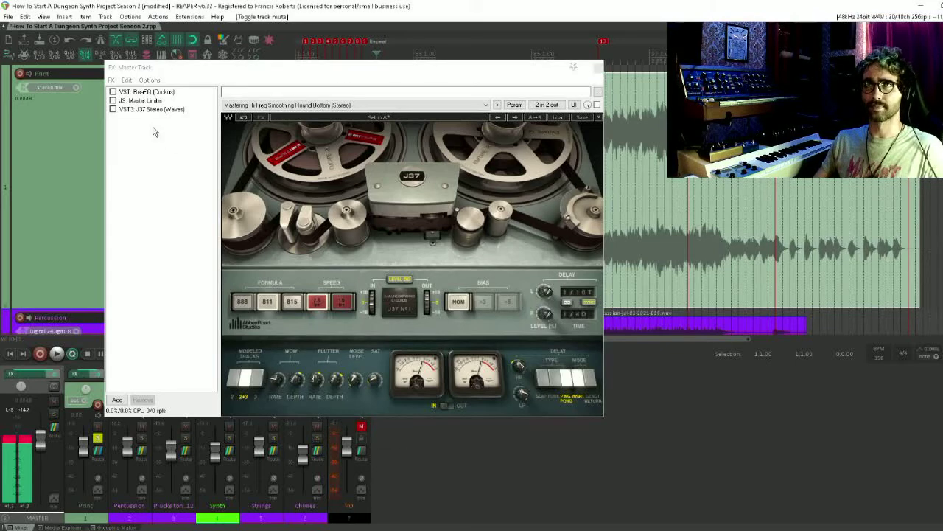
{"action": "left_click", "coordinate": [112, 109]}
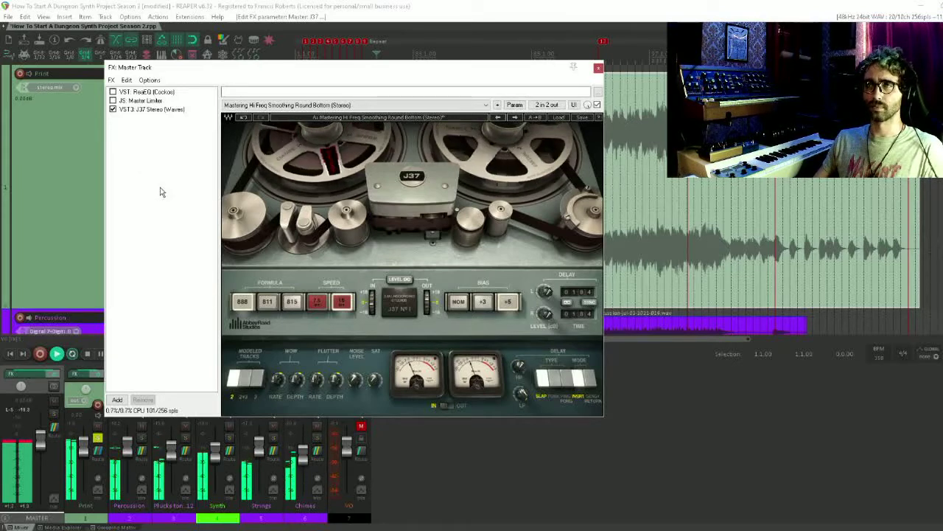
{"action": "left_click", "coordinate": [319, 301]}
{"action": "left_click", "coordinate": [375, 388]}
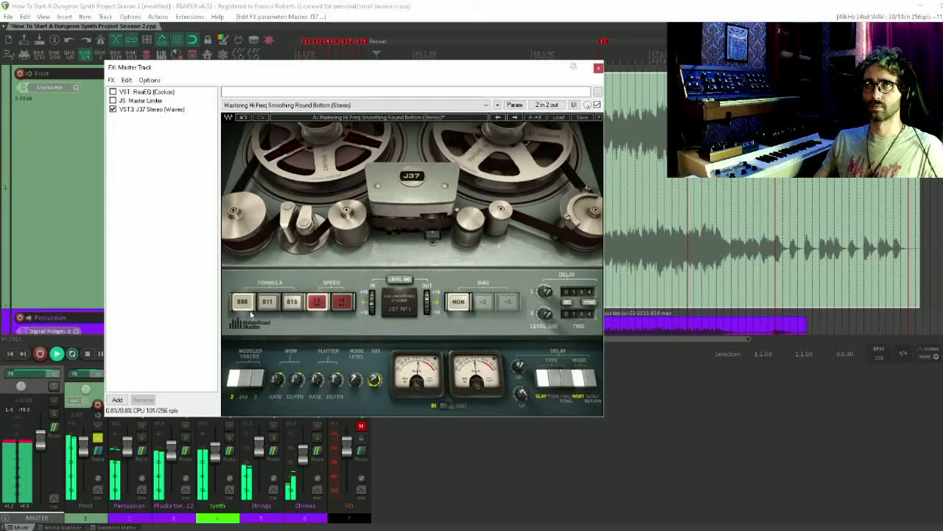
{"action": "left_click", "coordinate": [291, 303]}
{"action": "left_click", "coordinate": [291, 303]}
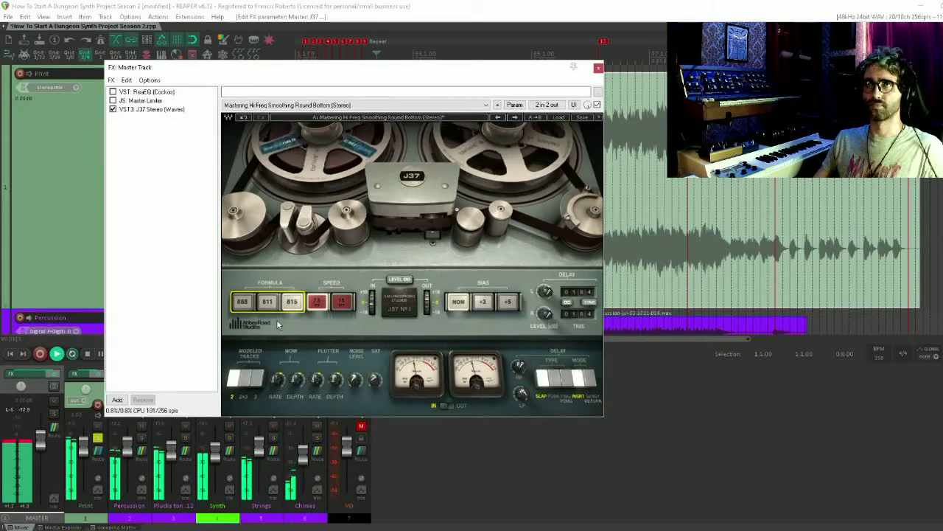
{"action": "key", "text": "space"}
{"action": "left_click", "coordinate": [362, 427]}
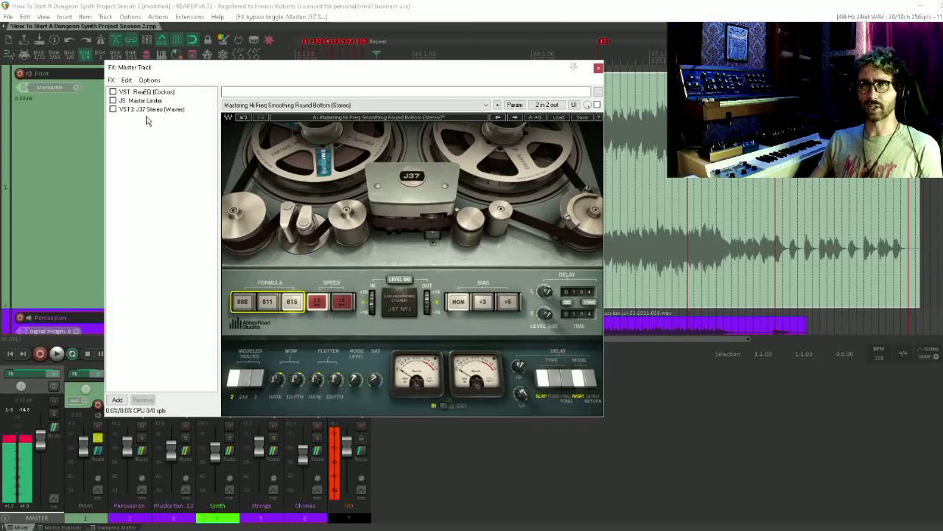
Search the effects for "mono" and add VST: GMonoBass (GVST) to the master track
{"action": "double_click", "coordinate": [146, 174]}
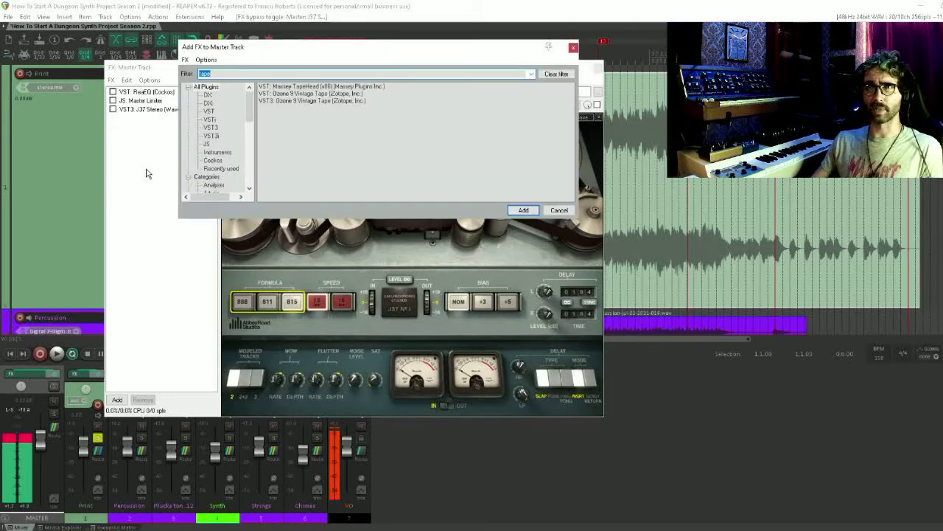
{"action": "type", "text": "mono"}
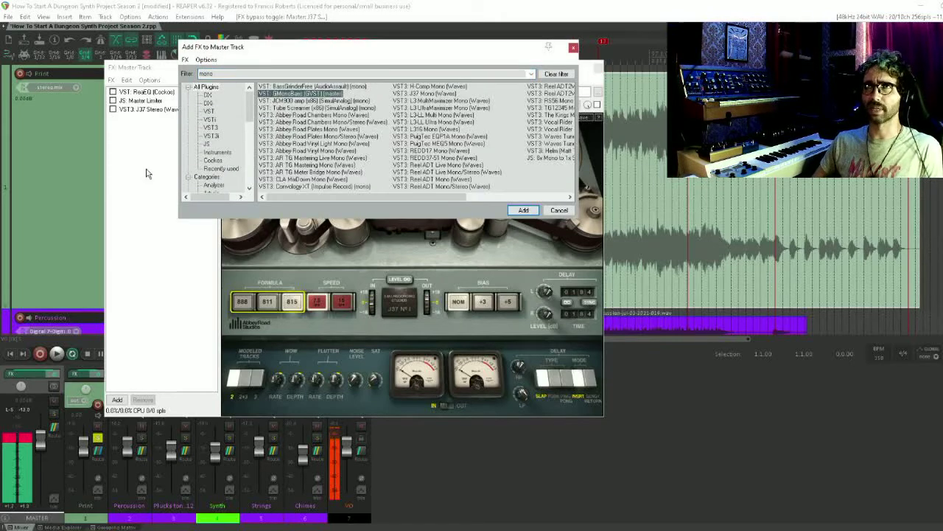
{"action": "key", "text": "Return"}
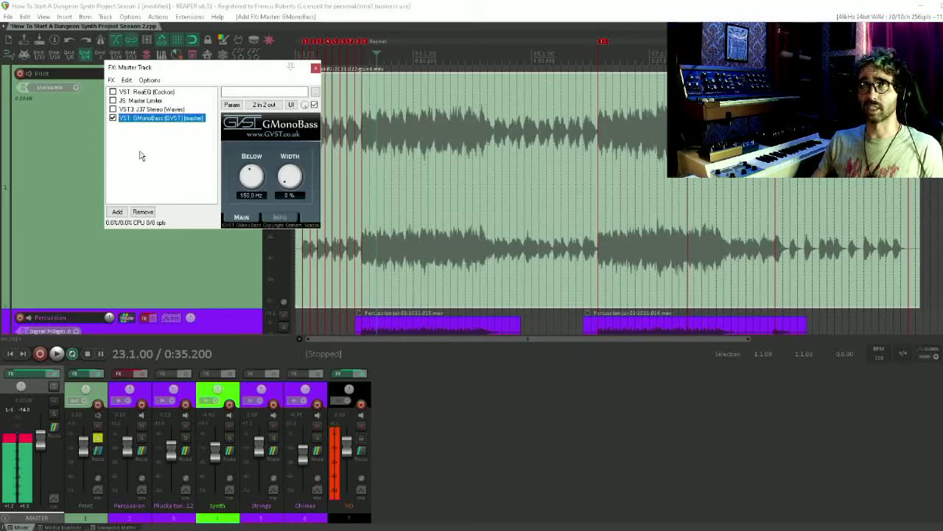
Try GMonoBass Below frequencies of 20 Hz and 2000 Hz, and set it to 254.7 Hz during playback with VO muted
{"action": "left_click_drag", "start_coordinate": [256, 173], "coordinate": [258, 197]}
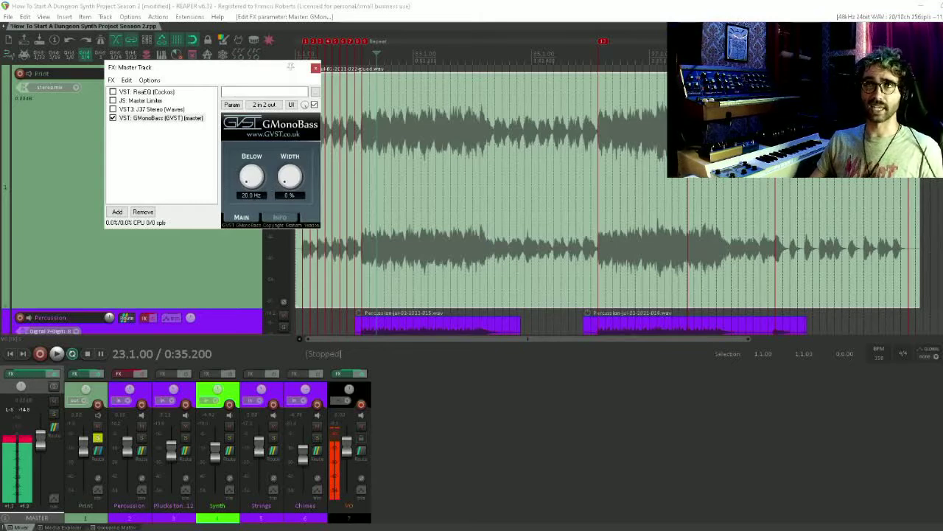
{"action": "left_click_drag", "start_coordinate": [258, 179], "coordinate": [253, 112]}
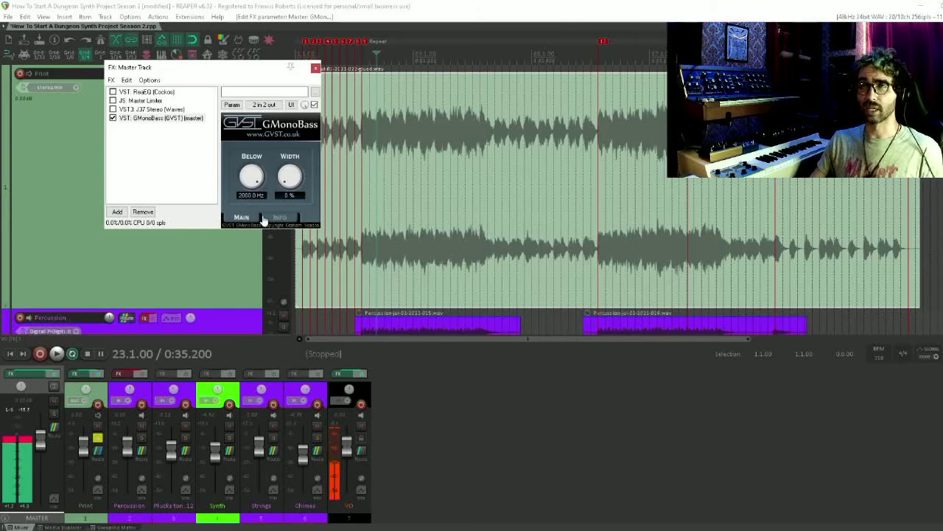
{"action": "key", "text": "space"}
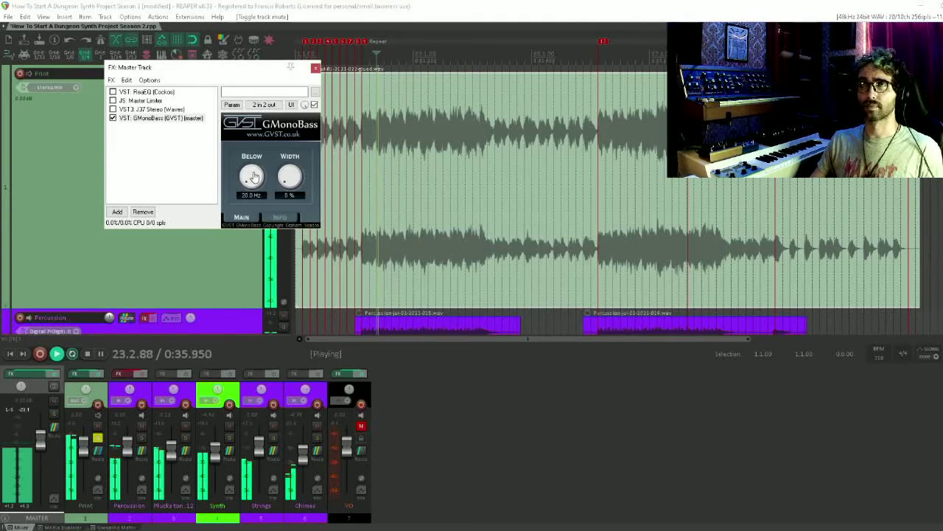
{"action": "mouse_move", "coordinate": [252, 175]}
{"action": "left_mouse_down"}
{"action": "mouse_move", "coordinate": [253, 117]}
{"action": "mouse_move", "coordinate": [253, 171]}
{"action": "mouse_move", "coordinate": [249, 159]}
{"action": "left_mouse_up"}
{"action": "left_click_drag", "start_coordinate": [249, 156], "coordinate": [251, 146]}
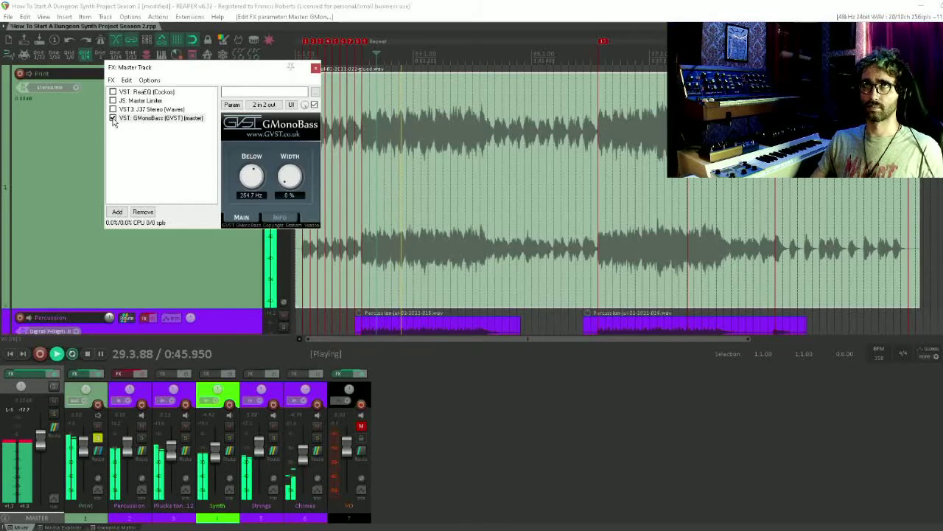
Compare the mix with GMonoBass on and off, leave it bypassed, and stop playback
{"action": "left_click", "coordinate": [113, 118]}
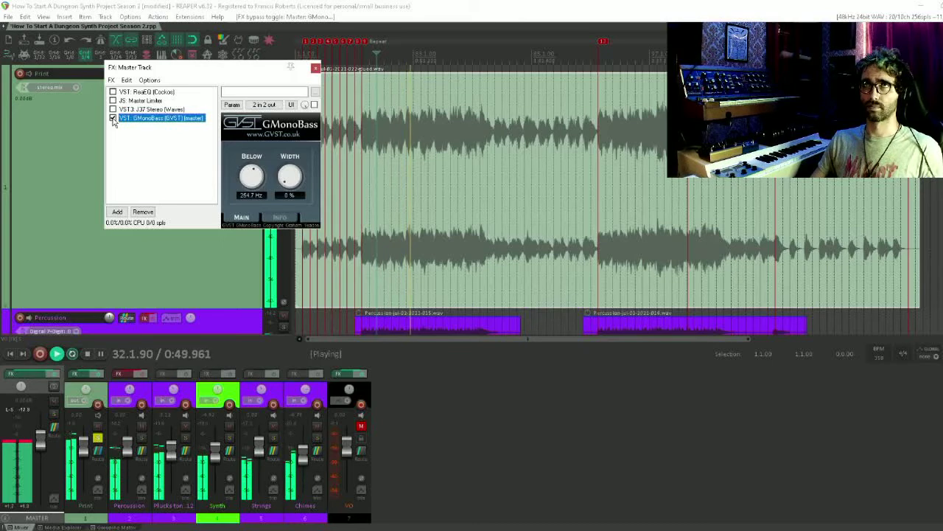
{"action": "left_click", "coordinate": [113, 118]}
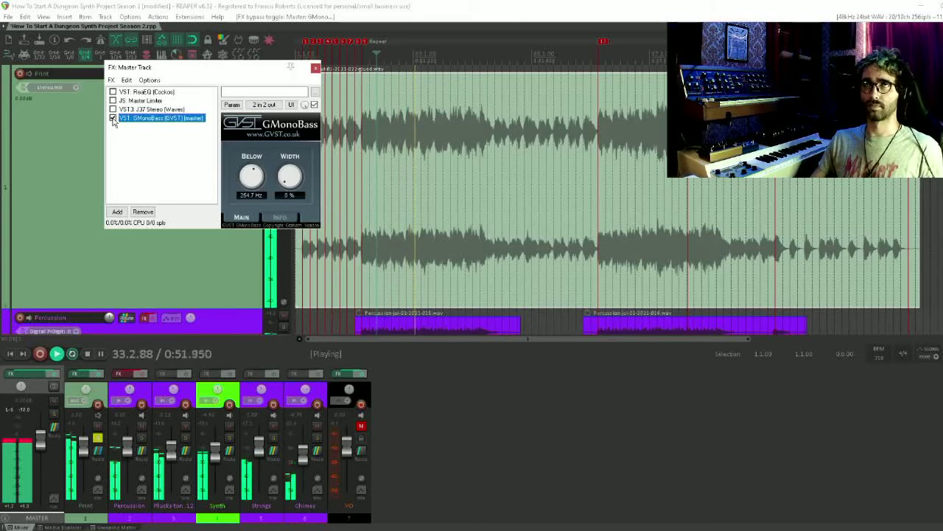
{"action": "left_click", "coordinate": [113, 119]}
{"action": "key", "text": "space"}
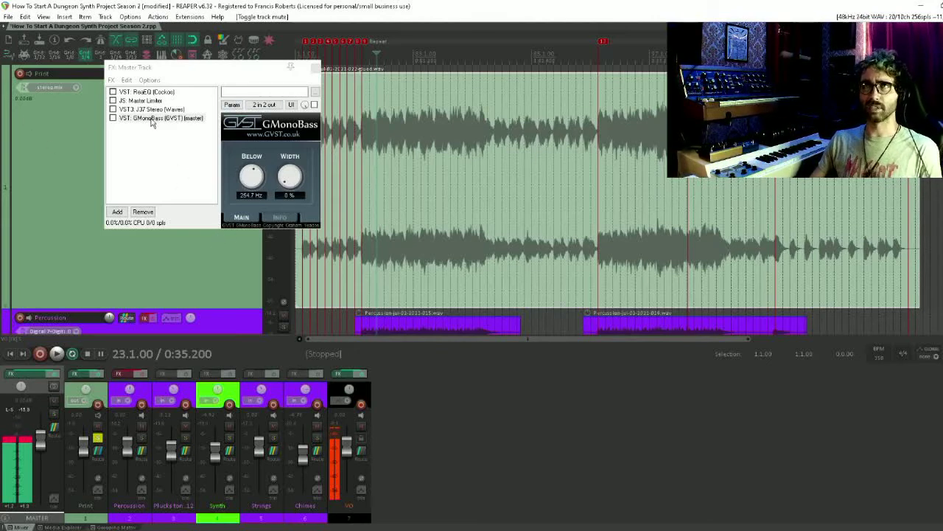
Search the effects for "ozone", add VST3: Ozone 9 Imager to the master track, and close the effects browser
{"action": "double_click", "coordinate": [156, 161]}
{"action": "type", "text": "ozone"}
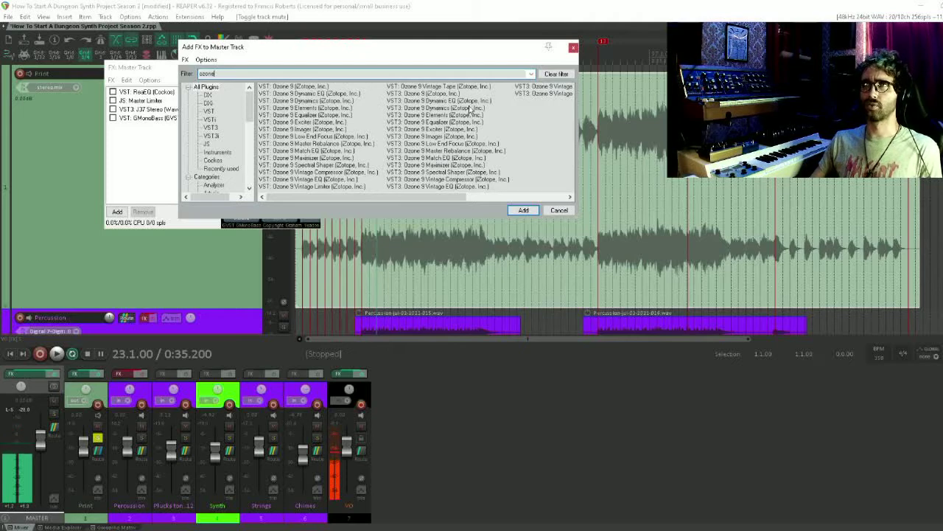
{"action": "left_click", "coordinate": [439, 137]}
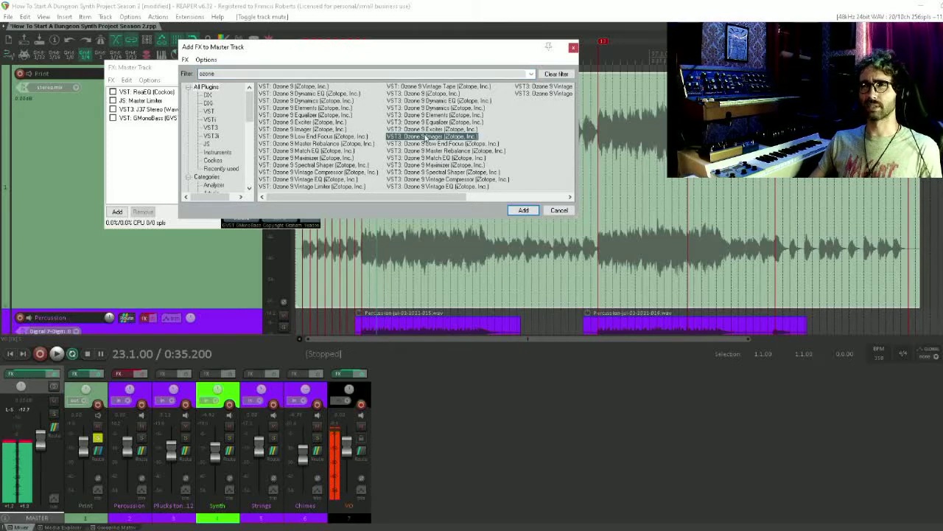
{"action": "double_click", "coordinate": [432, 138]}
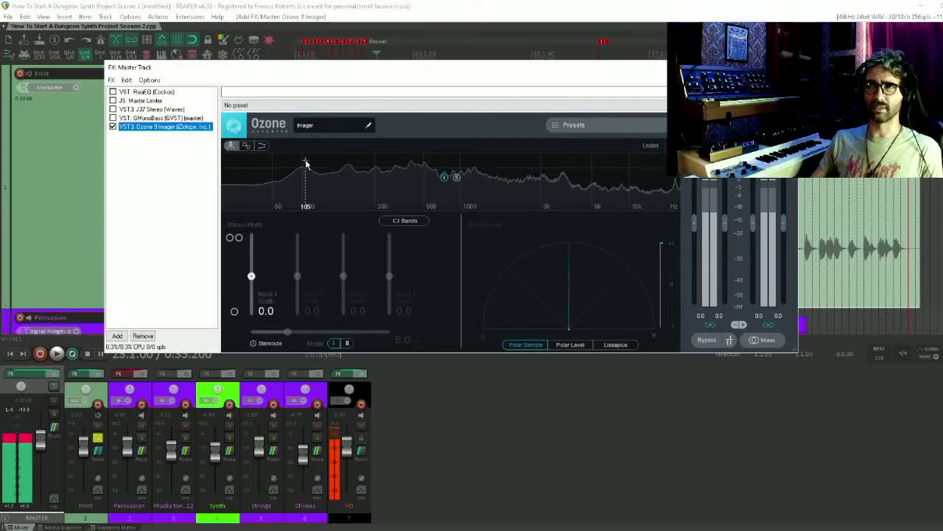
{"action": "left_click", "coordinate": [176, 119]}
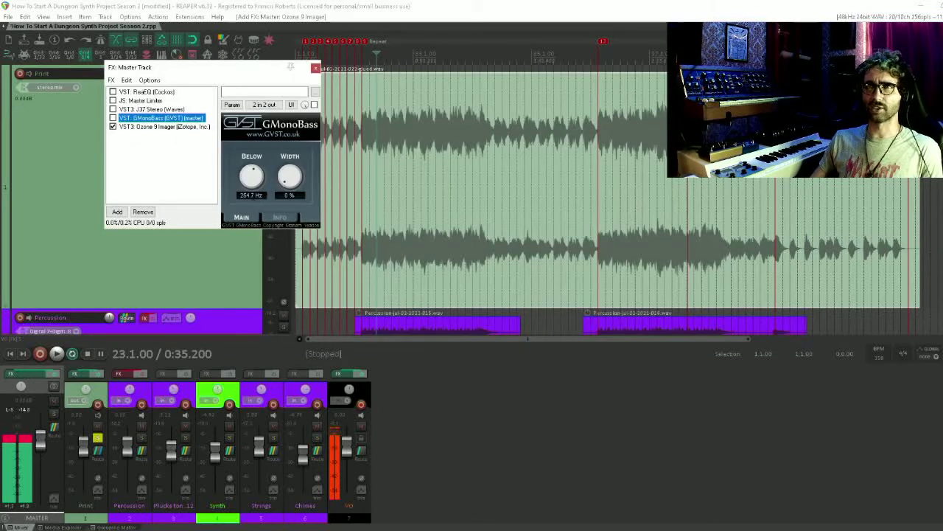
{"action": "double_click", "coordinate": [184, 130]}
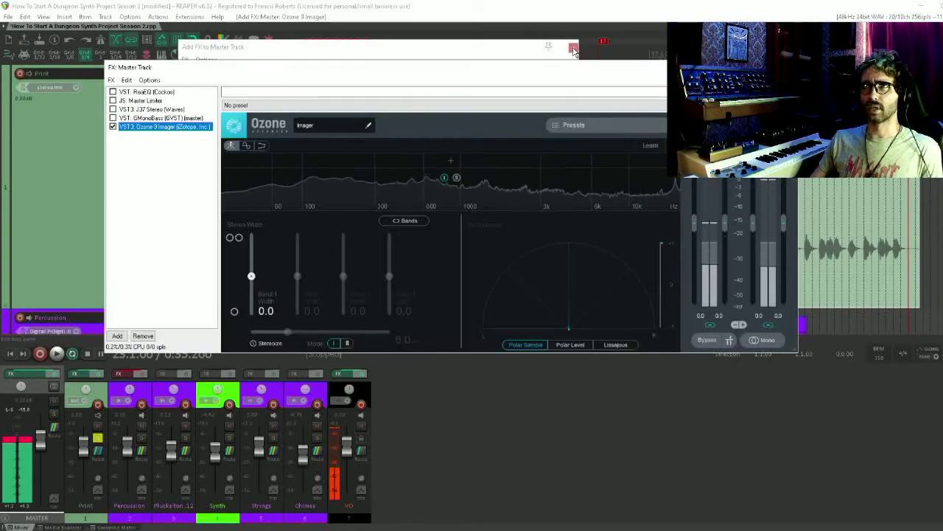
{"action": "left_click", "coordinate": [573, 47]}
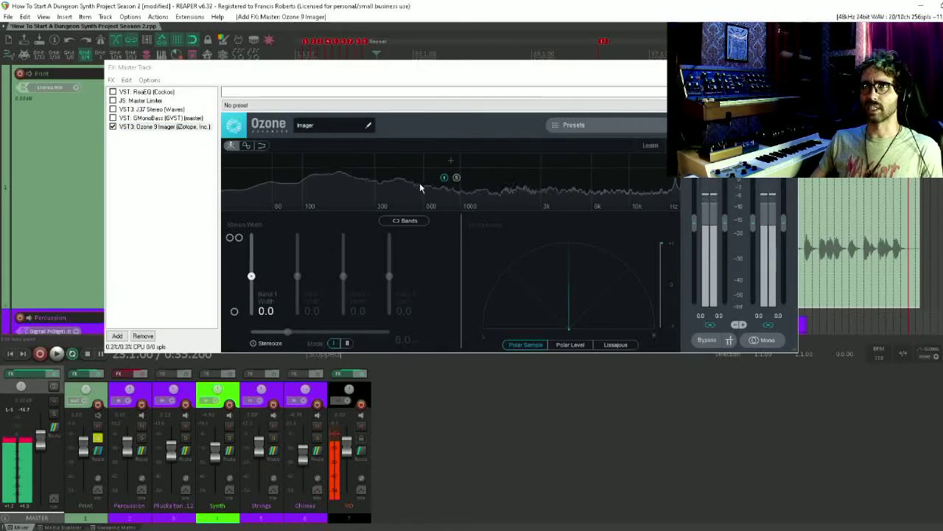
Split the Imager spectrum at about 246 Hz and set the Band 1 width to -100
{"action": "left_click", "coordinate": [362, 161]}
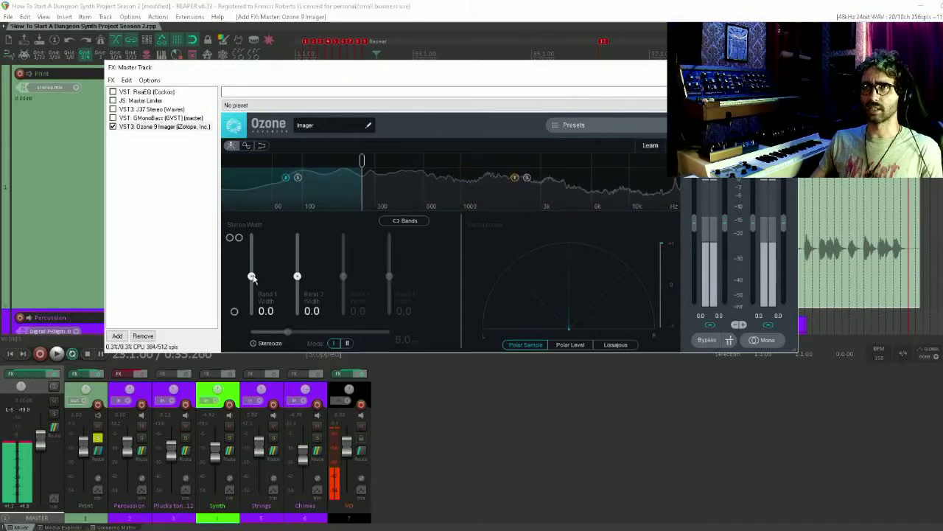
{"action": "left_click_drag", "start_coordinate": [251, 275], "coordinate": [249, 360]}
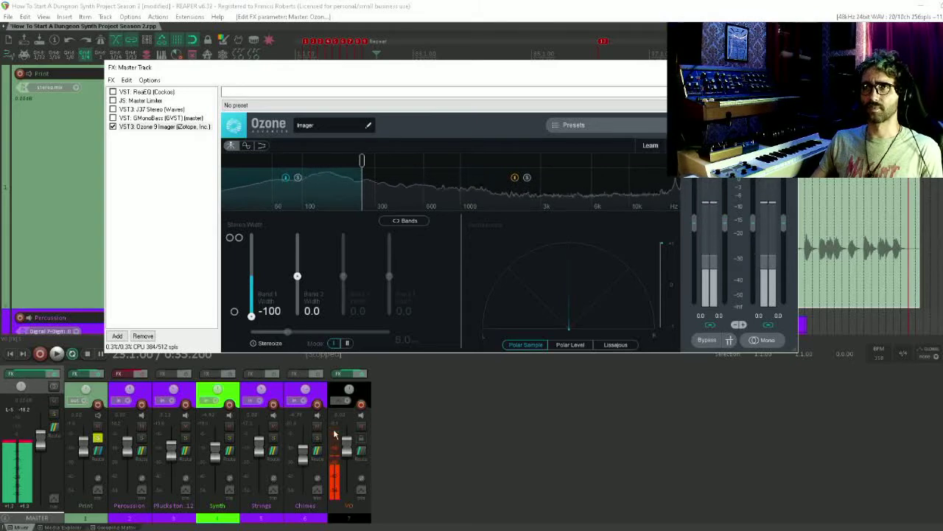
Compare the Imager and GMonoBass during playback with VO muted, leaving both bypassed, and end by stopping playback and unmuting VO
{"action": "left_click", "coordinate": [361, 426]}
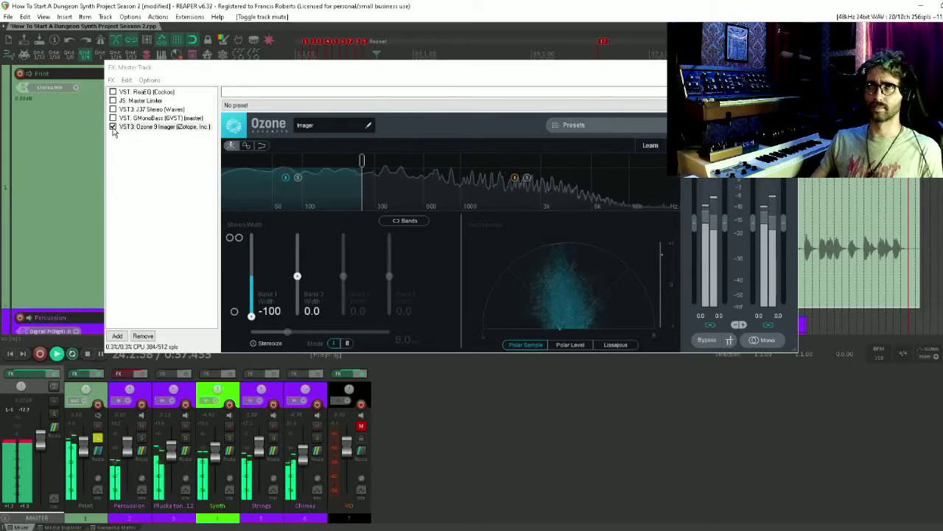
{"action": "left_click", "coordinate": [113, 127]}
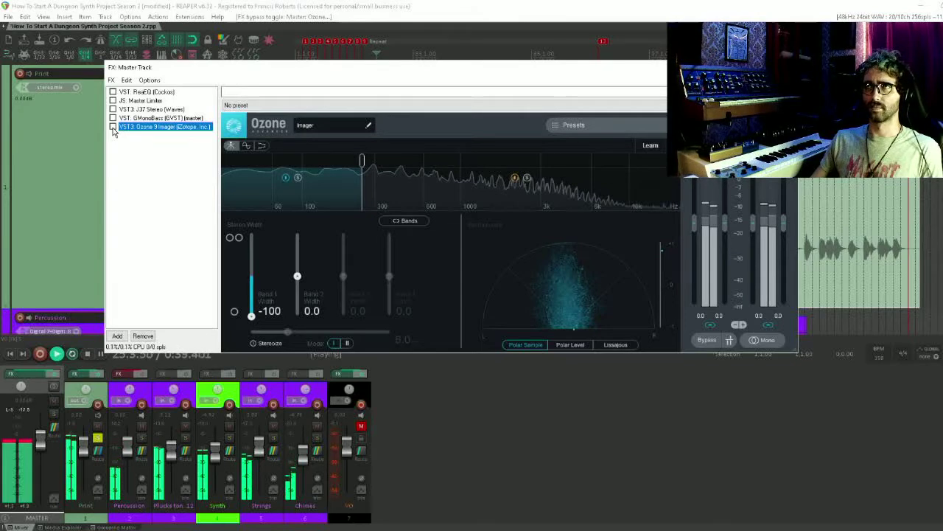
{"action": "left_click", "coordinate": [113, 127]}
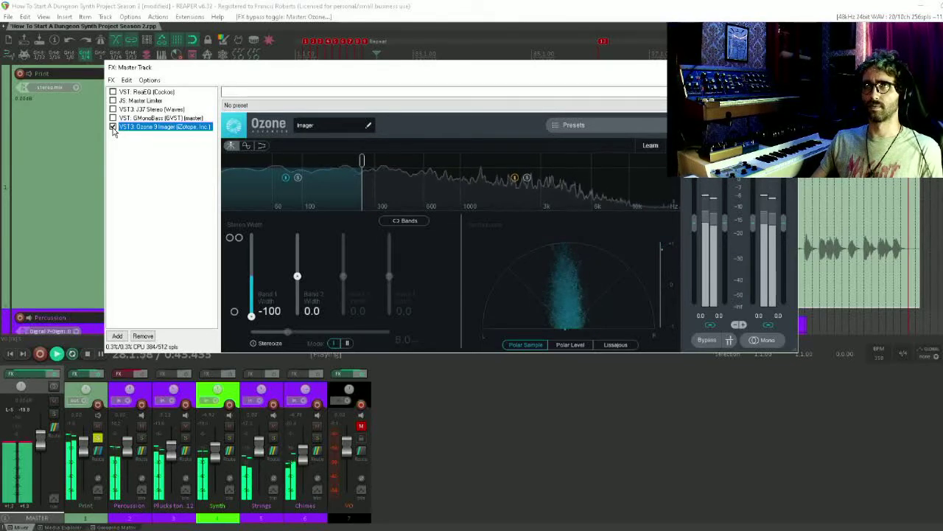
{"action": "left_click", "coordinate": [112, 126]}
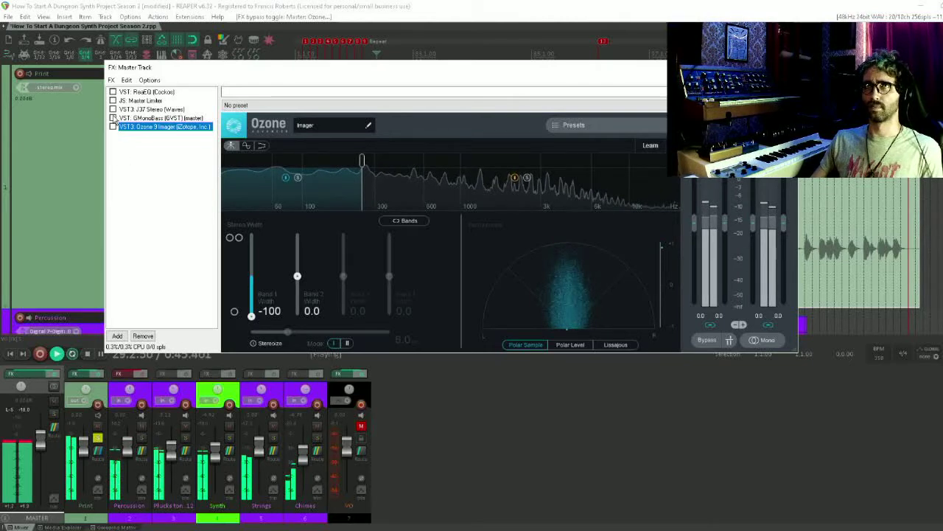
{"action": "left_click", "coordinate": [113, 110]}
{"action": "left_click", "coordinate": [112, 118]}
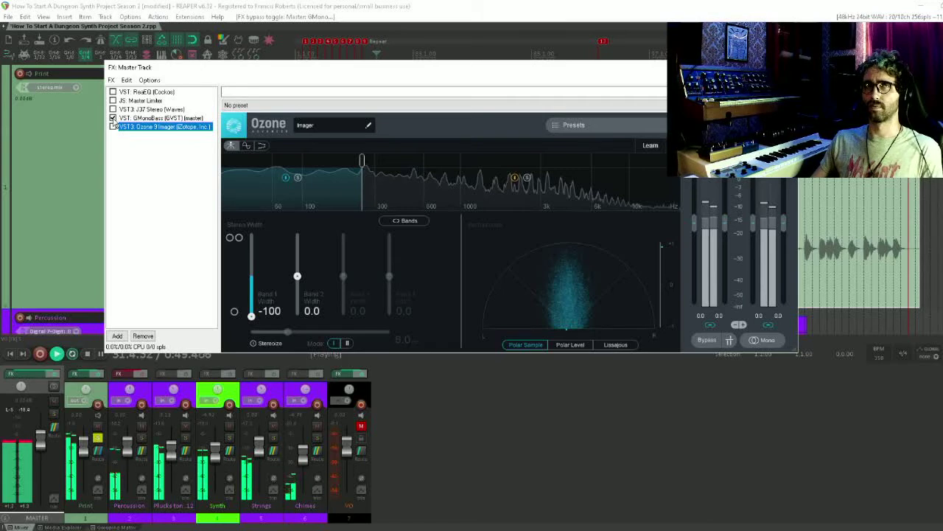
{"action": "left_click", "coordinate": [112, 118]}
{"action": "left_click", "coordinate": [113, 127]}
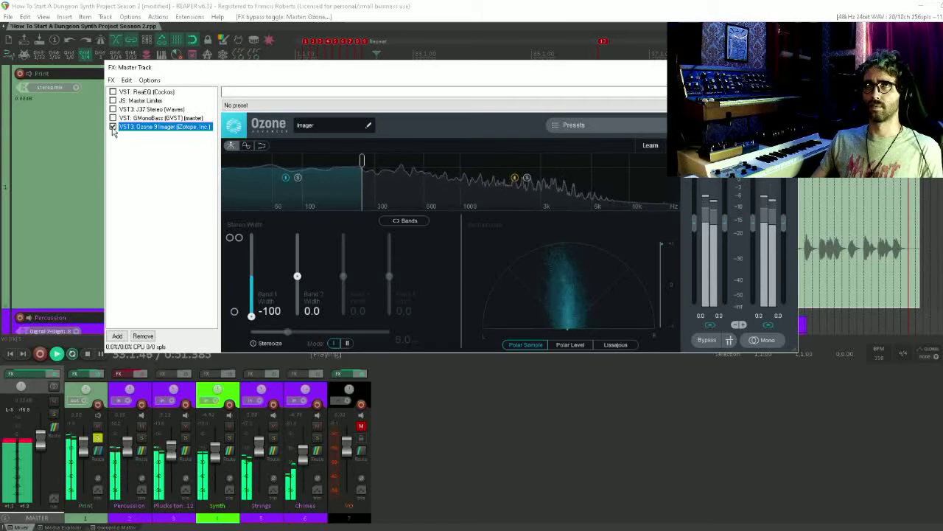
{"action": "left_click", "coordinate": [113, 128]}
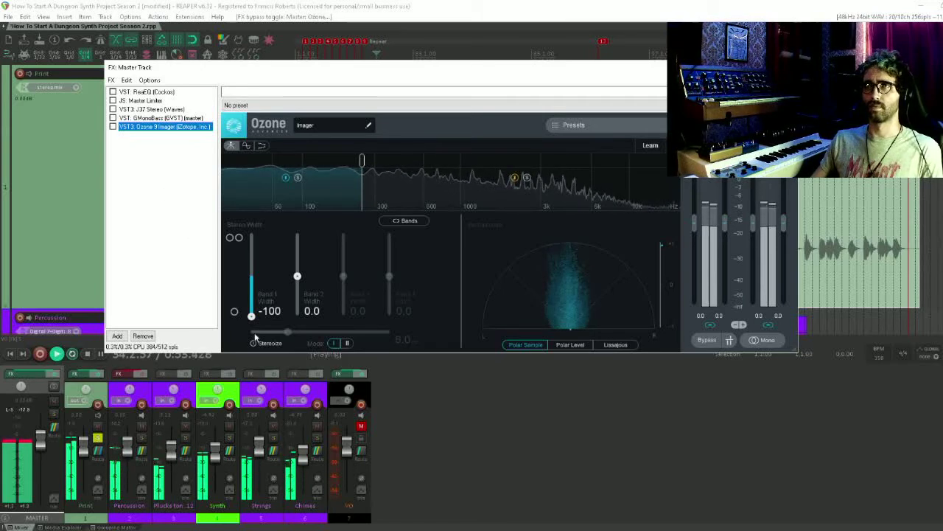
{"action": "key", "text": "space"}
{"action": "left_click", "coordinate": [364, 426]}
{"action": "left_click", "coordinate": [361, 426]}
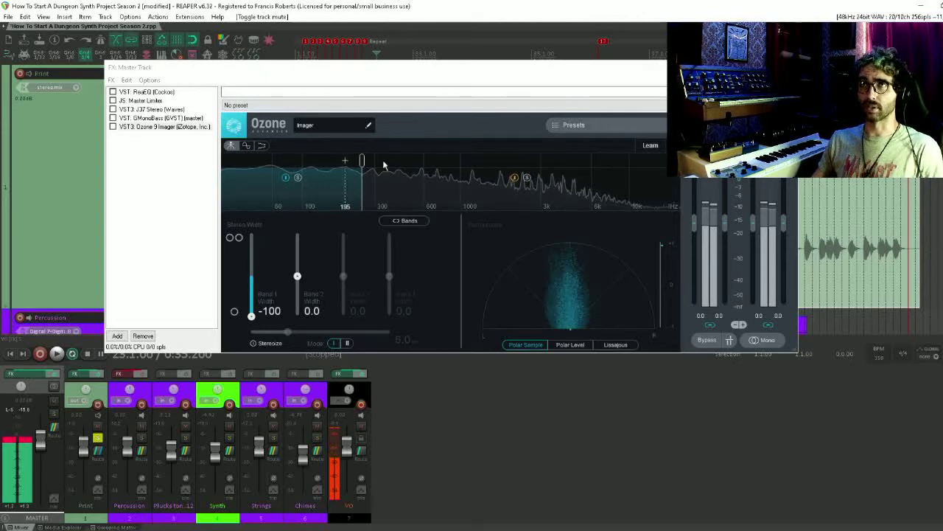
Examine the Ozone 9 module chain on the Print track, close its effects window, and return to the master track effects
{"action": "left_click_drag", "start_coordinate": [281, 68], "coordinate": [257, 169]}
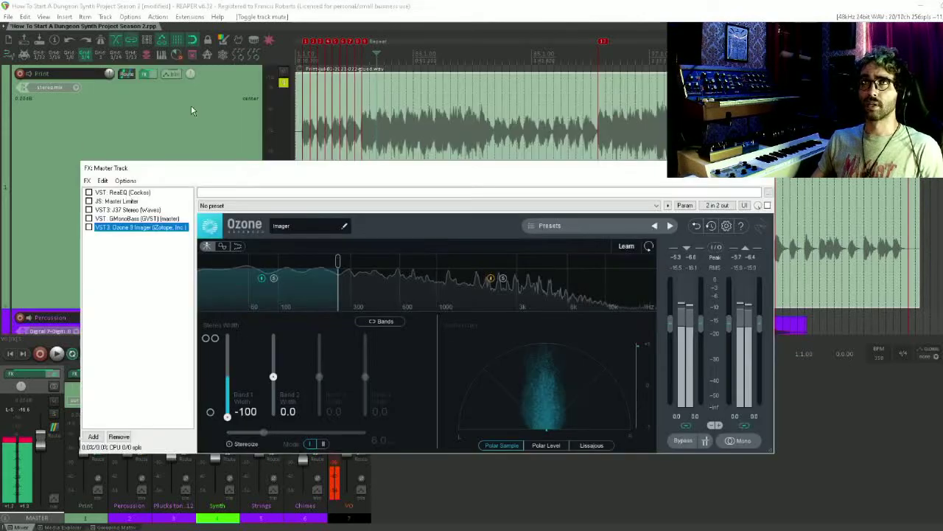
{"action": "left_click", "coordinate": [147, 76]}
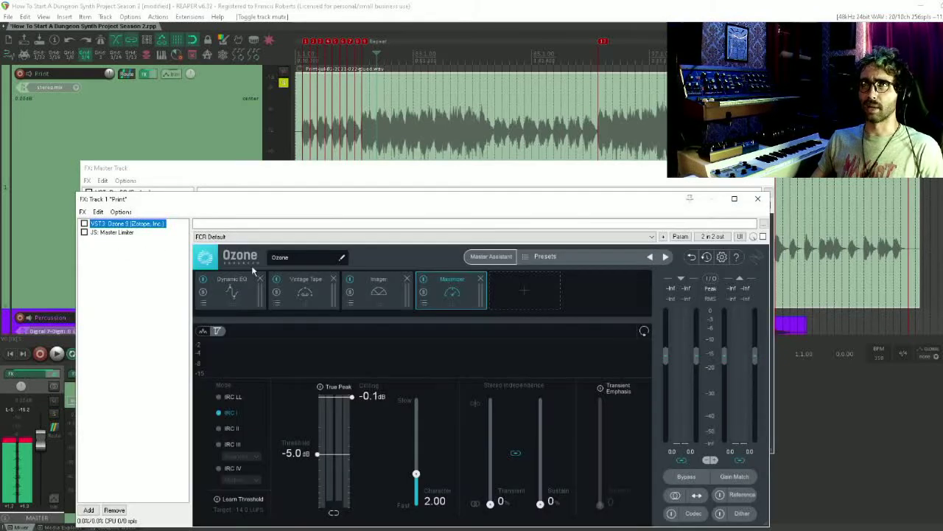
{"action": "left_click_drag", "start_coordinate": [270, 199], "coordinate": [245, 124]}
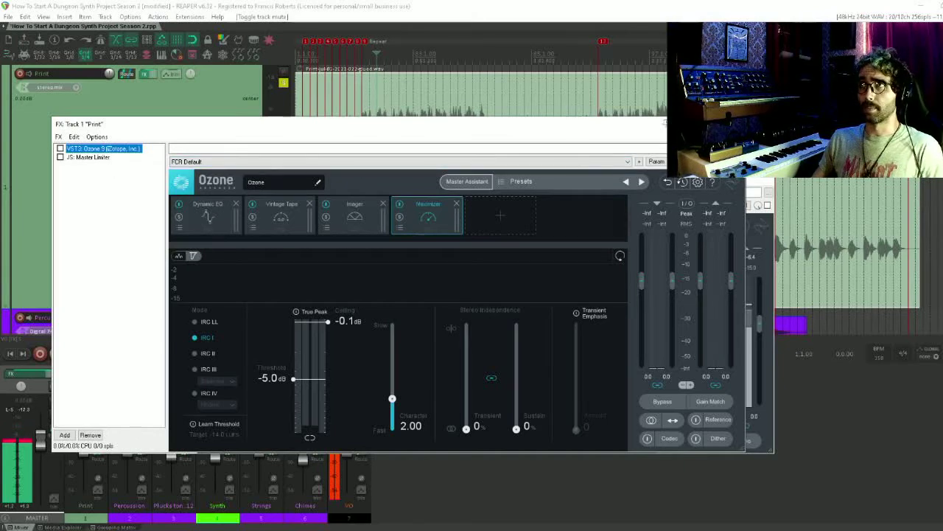
{"action": "left_click", "coordinate": [734, 124]}
{"action": "left_click", "coordinate": [490, 167]}
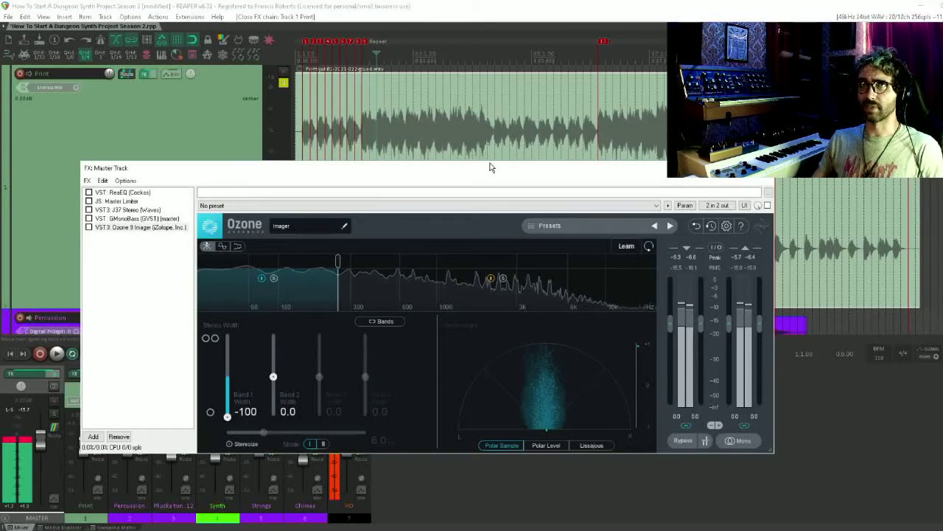
{"action": "left_click_drag", "start_coordinate": [490, 167], "coordinate": [456, 193]}
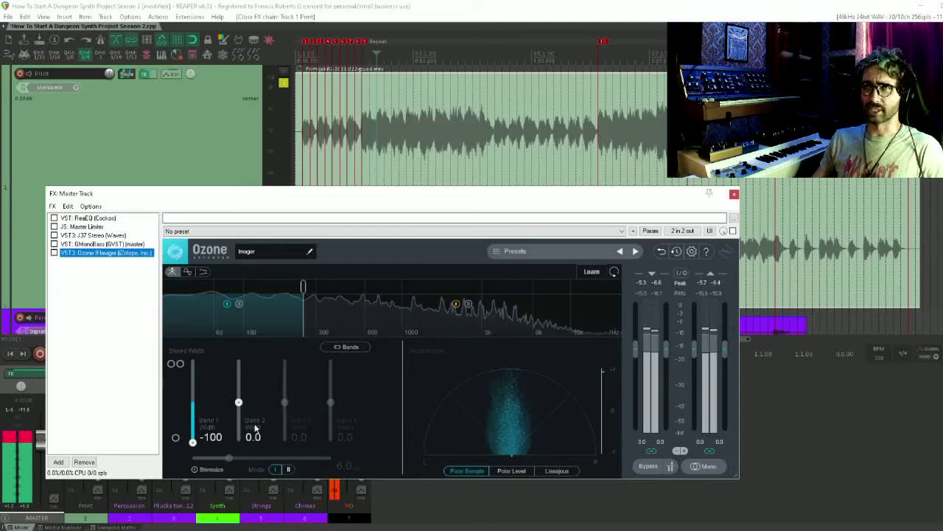
Split the Imager into four bands just below 1 kHz and above 6 kHz, setting Band 3 width to 48.1 and Band 4 to 100
{"action": "left_click", "coordinate": [405, 285]}
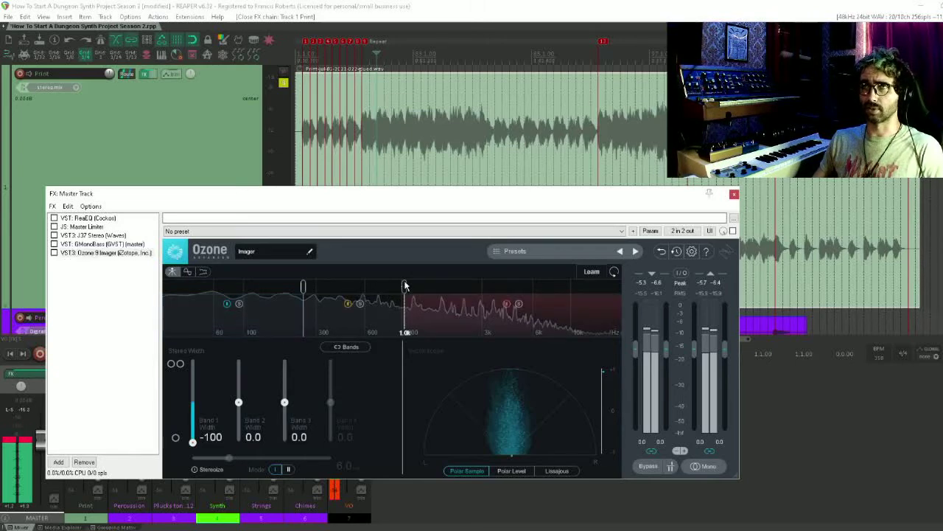
{"action": "left_click", "coordinate": [544, 286]}
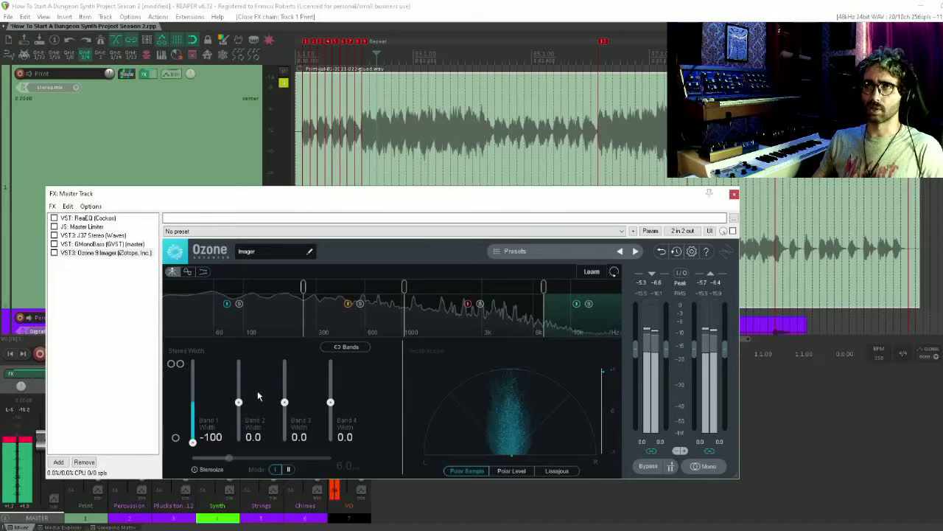
{"action": "left_click_drag", "start_coordinate": [284, 404], "coordinate": [332, 362]}
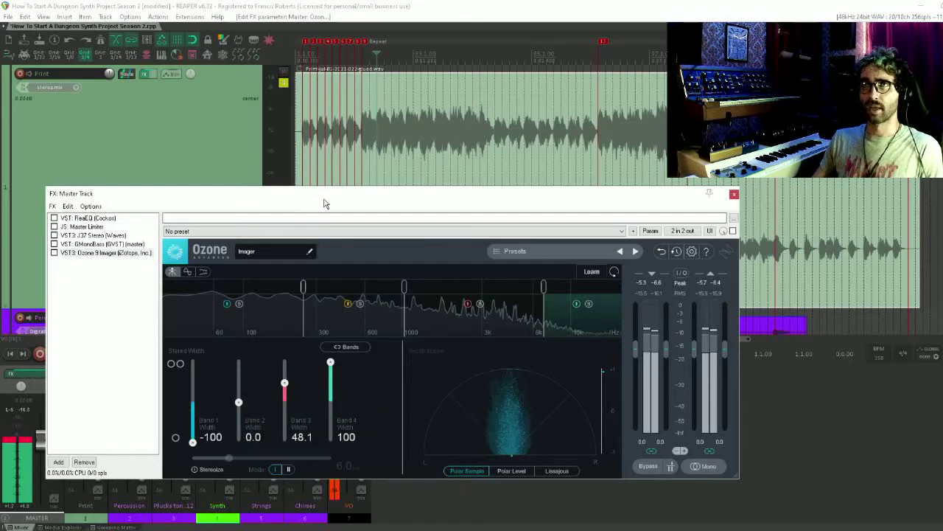
Enable the Ozone 9 Imager during playback with VO muted and set the Band 2 width to -100
{"action": "left_click_drag", "start_coordinate": [325, 204], "coordinate": [304, 87]}
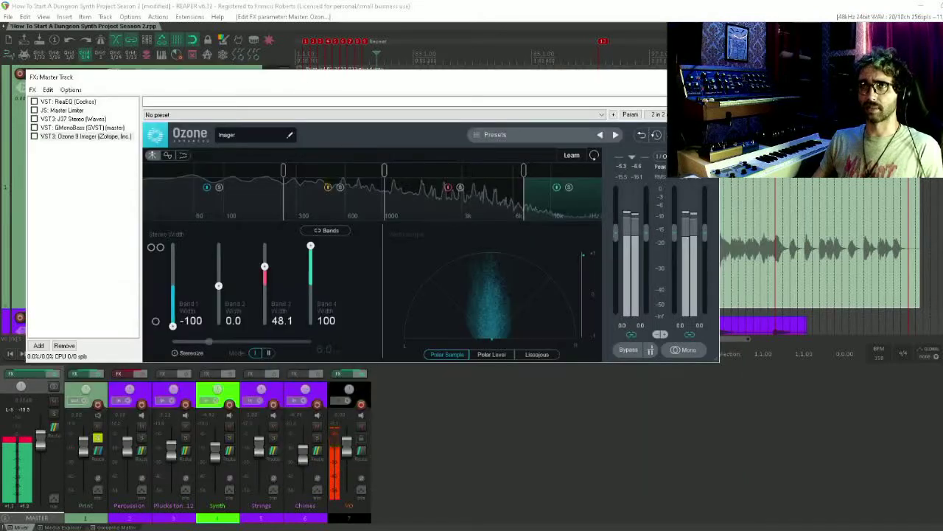
{"action": "left_click", "coordinate": [361, 425]}
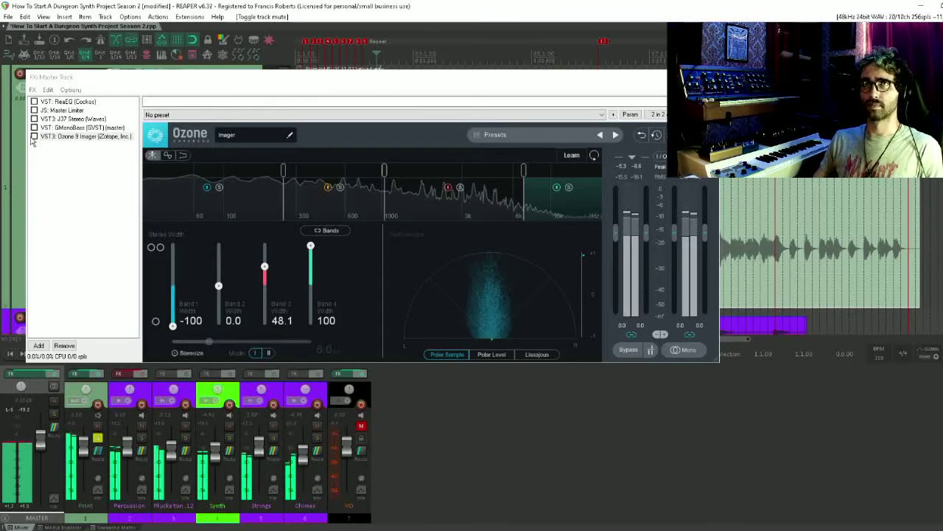
{"action": "left_click", "coordinate": [34, 137]}
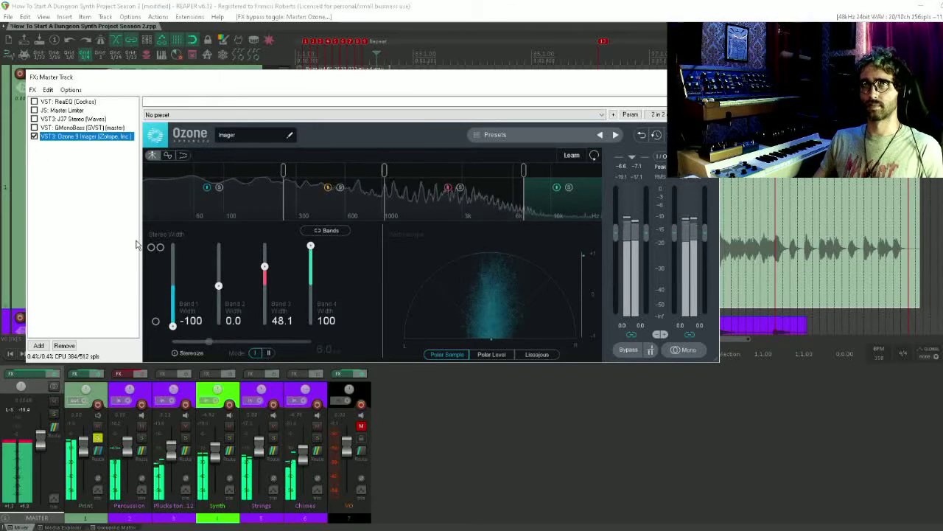
{"action": "left_click_drag", "start_coordinate": [219, 286], "coordinate": [225, 336]}
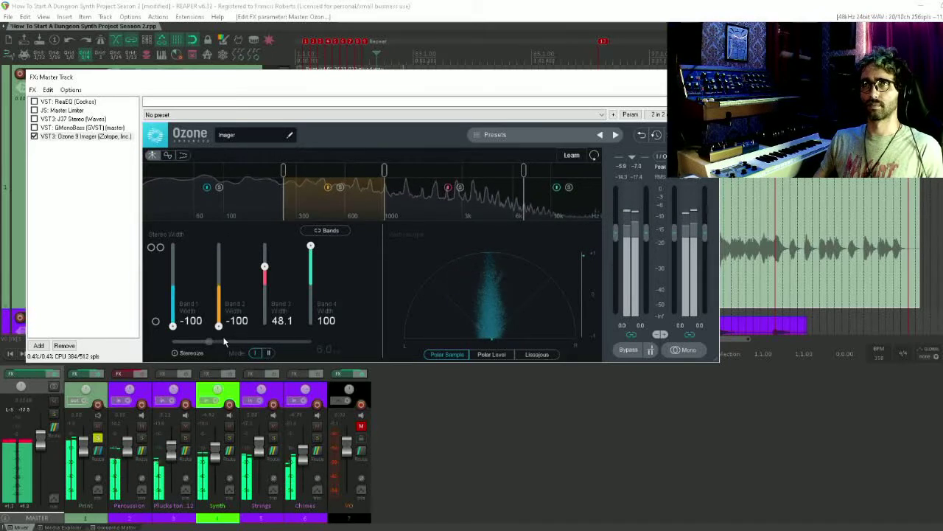
Set the Imager's Band 2 width to 3.8 and Band 3 width to 38.0, bypass the plugin and unmute VO
{"action": "left_click_drag", "start_coordinate": [225, 341], "coordinate": [266, 271]}
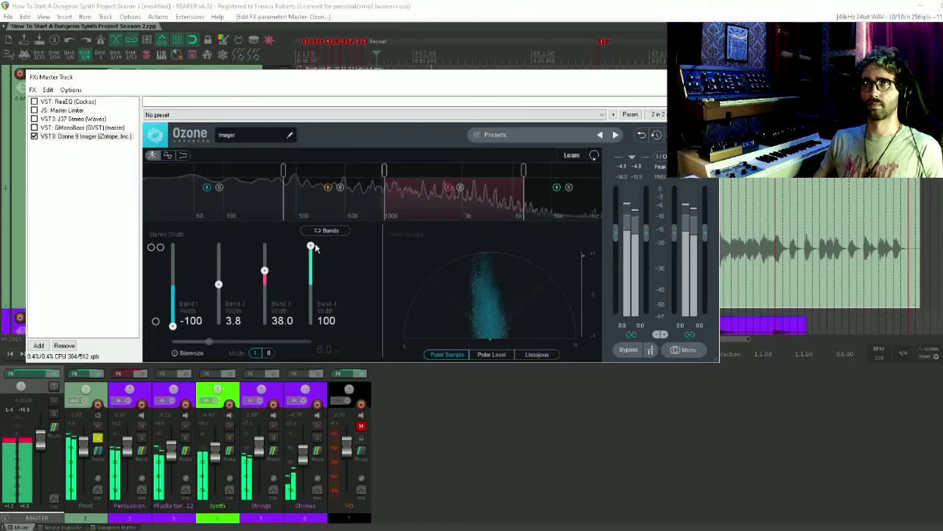
{"action": "left_click_drag", "start_coordinate": [311, 246], "coordinate": [320, 199]}
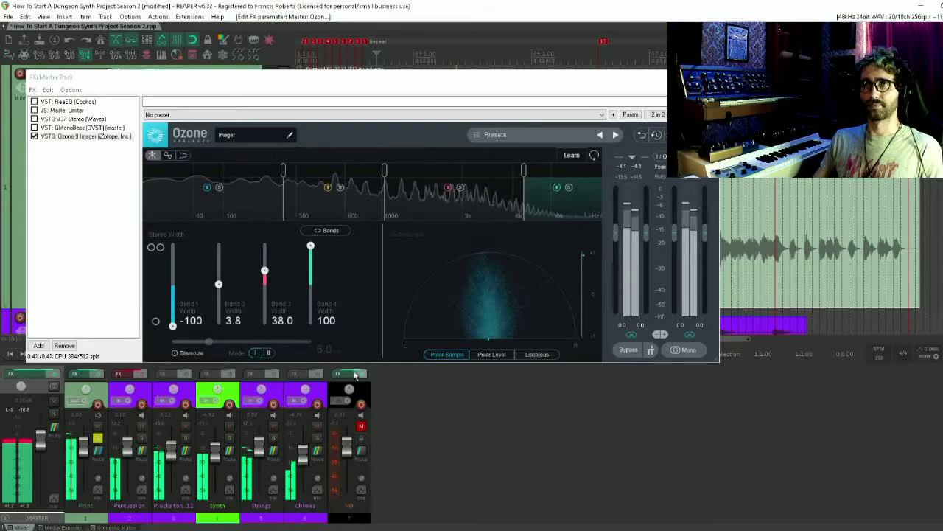
{"action": "left_click", "coordinate": [34, 136]}
{"action": "left_click", "coordinate": [361, 426]}
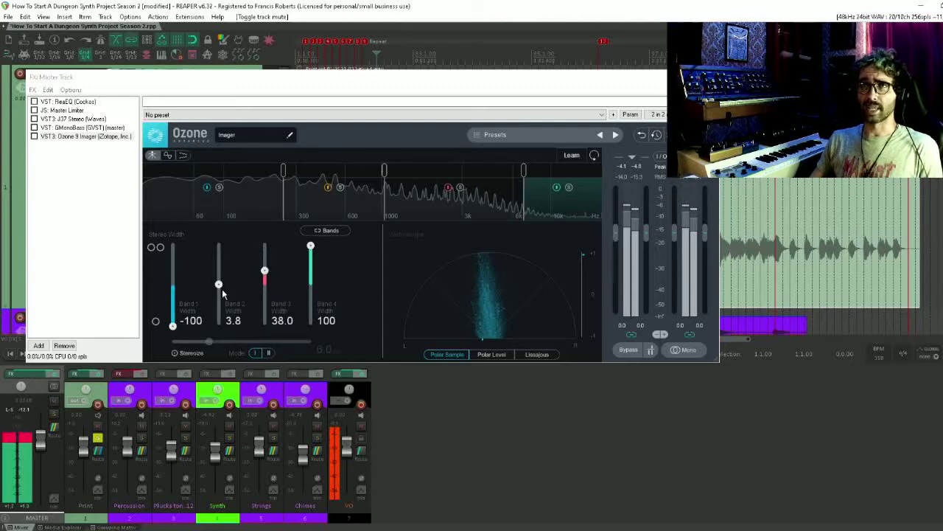
Remove GMonoBass, Master Limiter and ReaEQ from the master track effects
{"action": "left_click", "coordinate": [115, 208]}
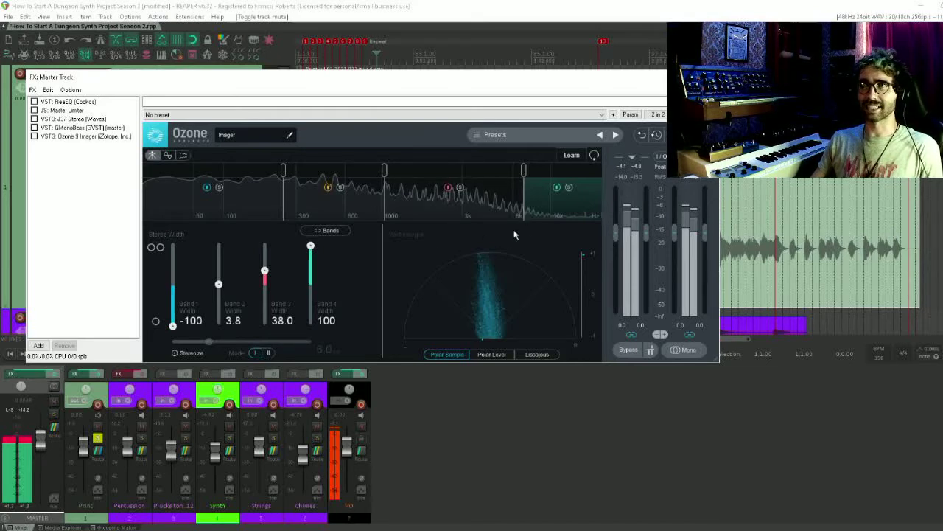
{"action": "left_click", "coordinate": [68, 128]}
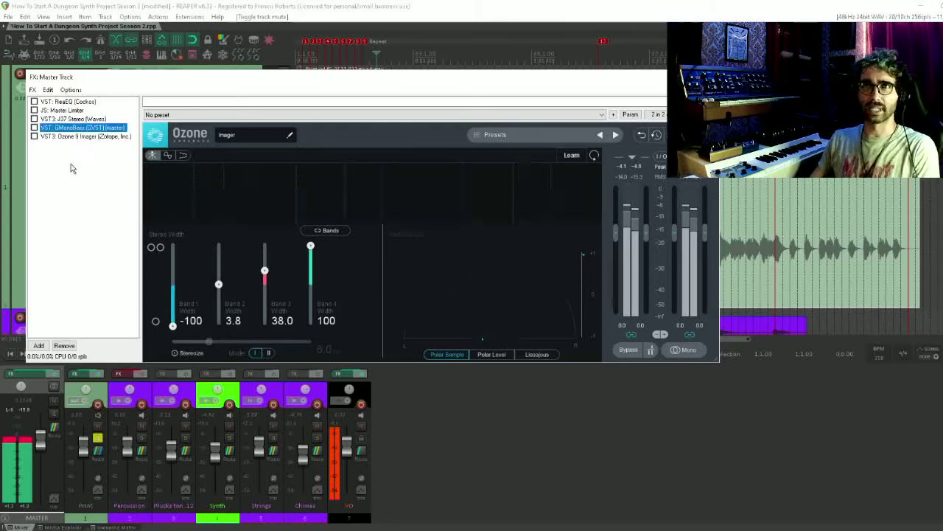
{"action": "key", "text": "Delete"}
{"action": "left_click", "coordinate": [73, 111]}
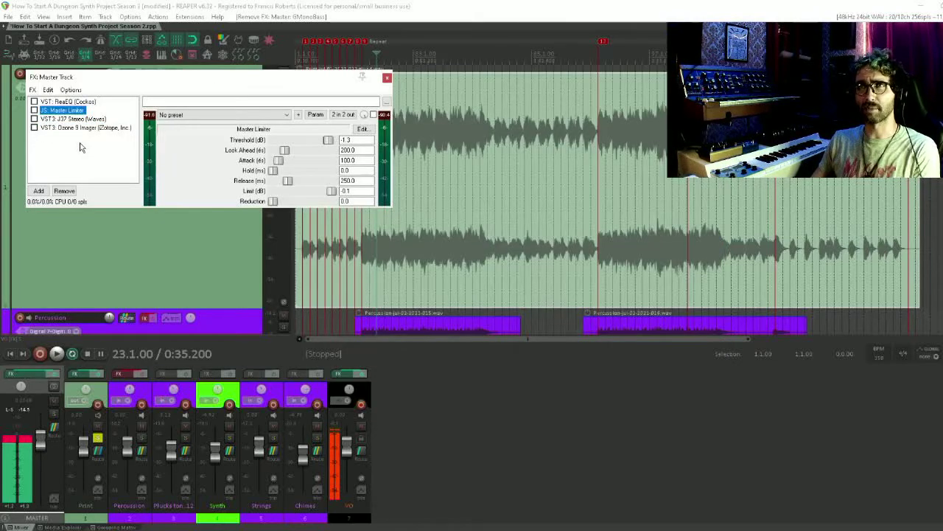
{"action": "key", "text": "Delete"}
{"action": "left_click", "coordinate": [84, 102]}
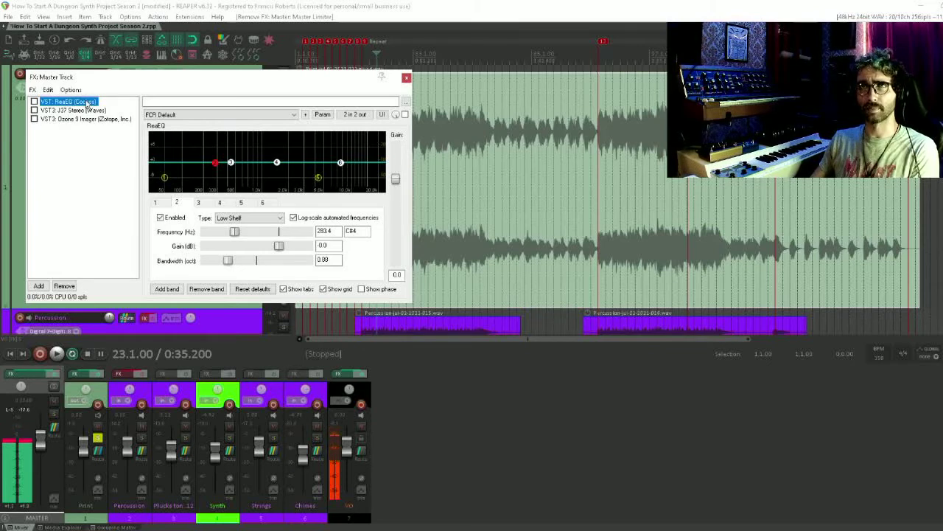
{"action": "key", "text": "Delete"}
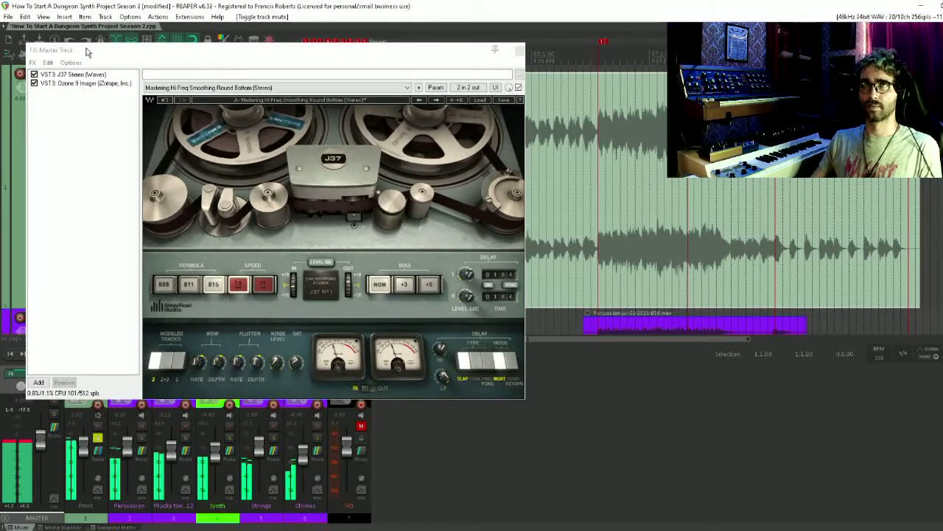
Move the effects window clear of the master strip and compare playback with the J37 and Imager chain bypassed and enabled
{"action": "left_click_drag", "start_coordinate": [86, 52], "coordinate": [136, 53]}
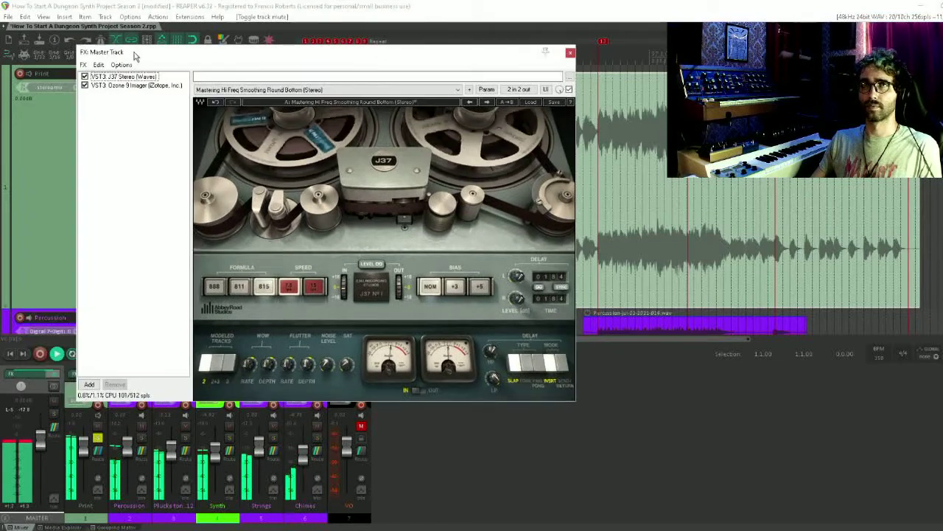
{"action": "left_click", "coordinate": [56, 380]}
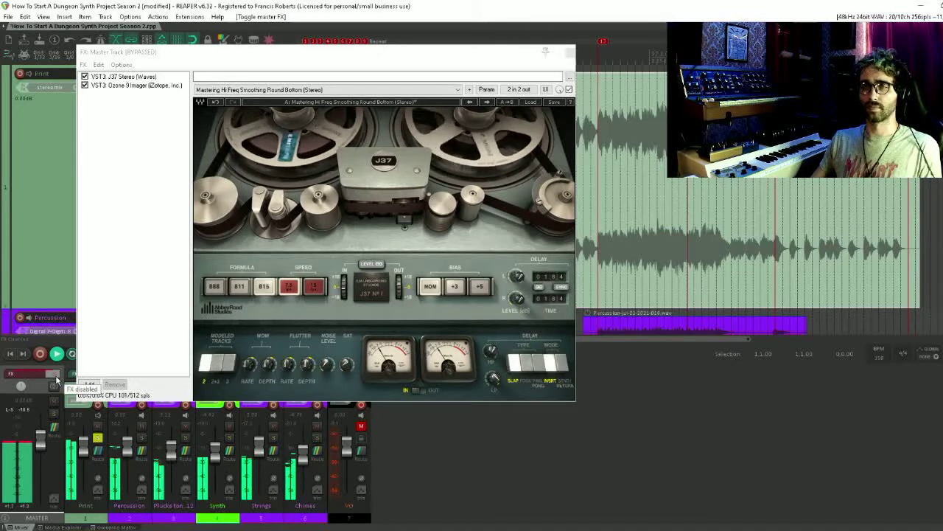
{"action": "left_click", "coordinate": [56, 380]}
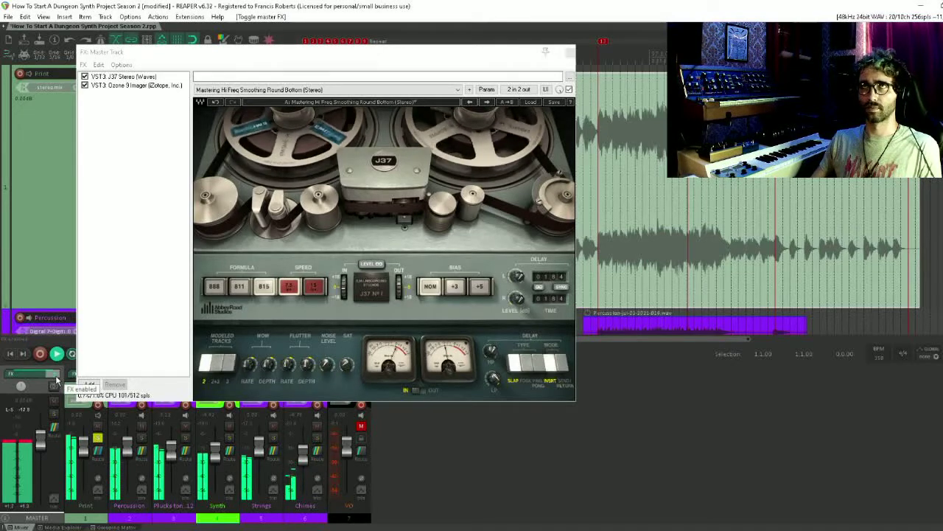
{"action": "left_click", "coordinate": [57, 380]}
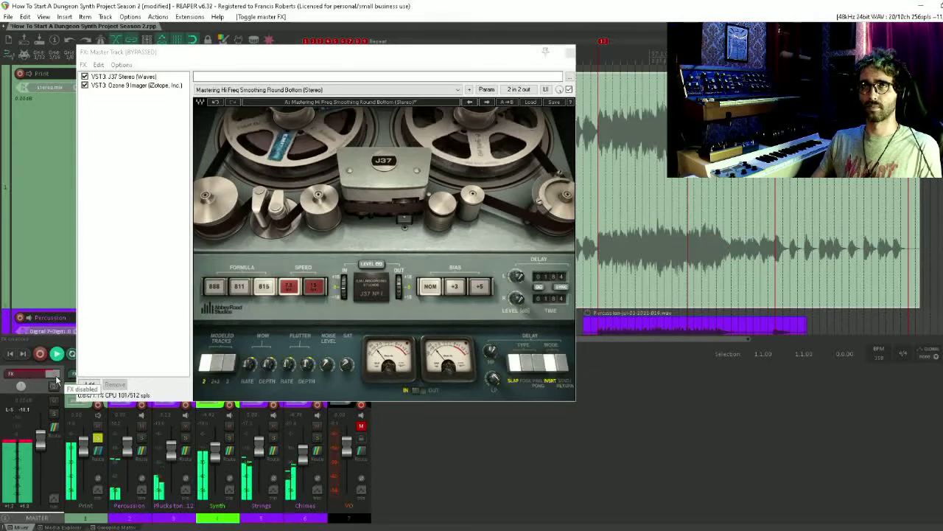
{"action": "left_click", "coordinate": [57, 380]}
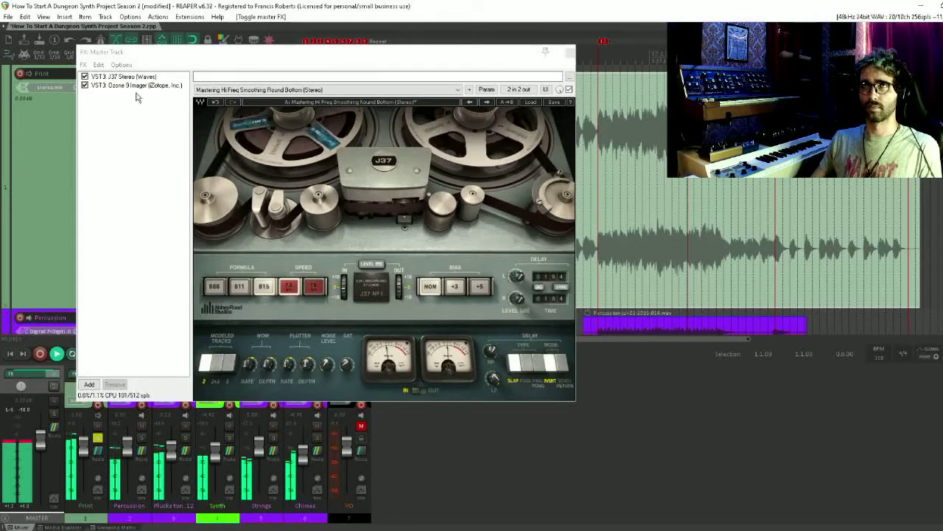
Raise the Ozone 9 Imager's Band 2 width to 27.8 and Band 3 width to 57.0
{"action": "left_click", "coordinate": [136, 86]}
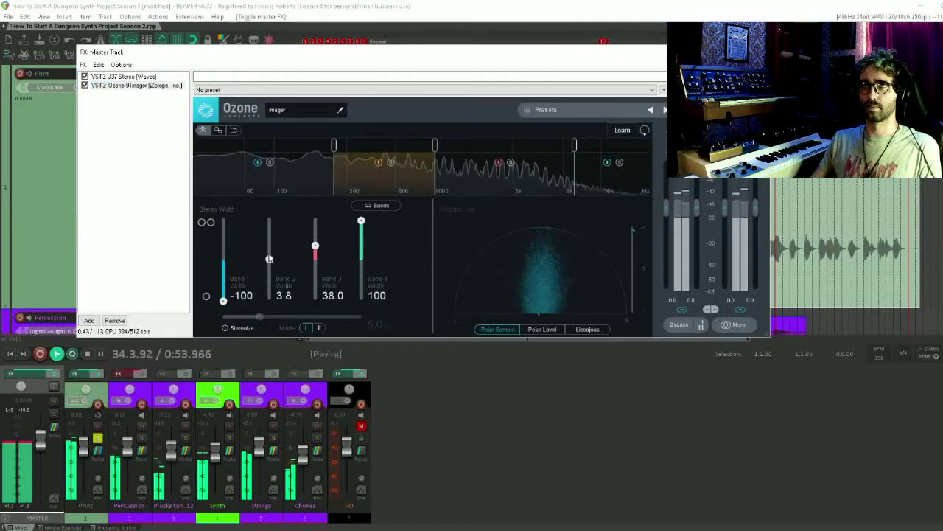
{"action": "left_click_drag", "start_coordinate": [270, 259], "coordinate": [315, 238]}
{"action": "left_click", "coordinate": [107, 112]}
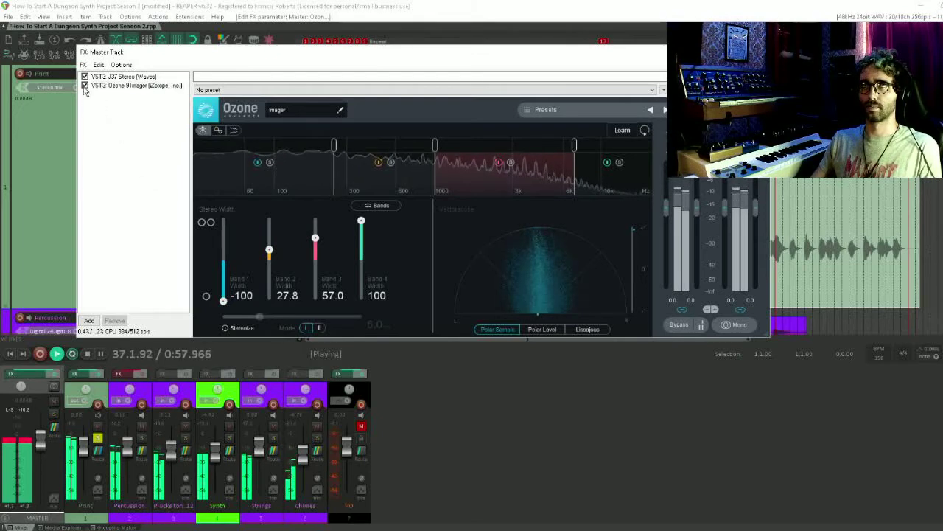
Compare the widened mix with the whole master effects chain bypassed and enabled
{"action": "left_click", "coordinate": [57, 378]}
{"action": "left_click", "coordinate": [56, 377]}
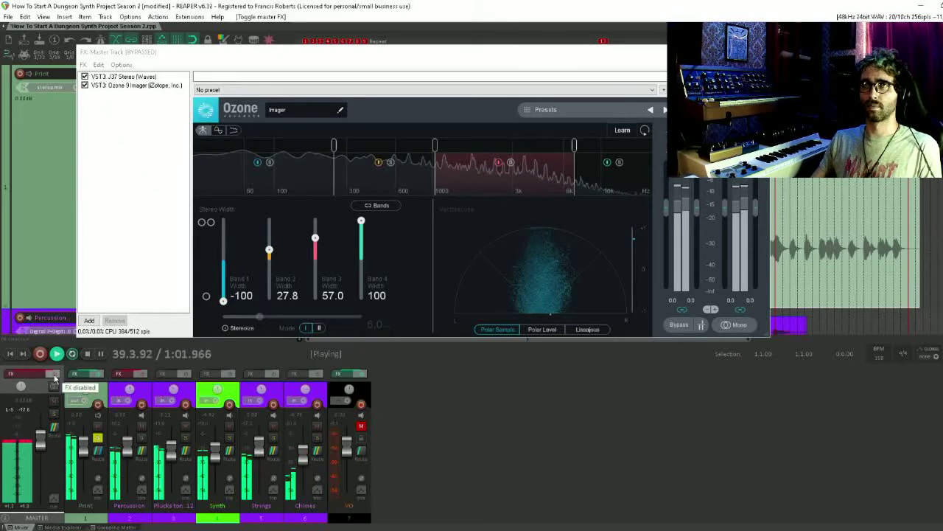
{"action": "left_click", "coordinate": [55, 379]}
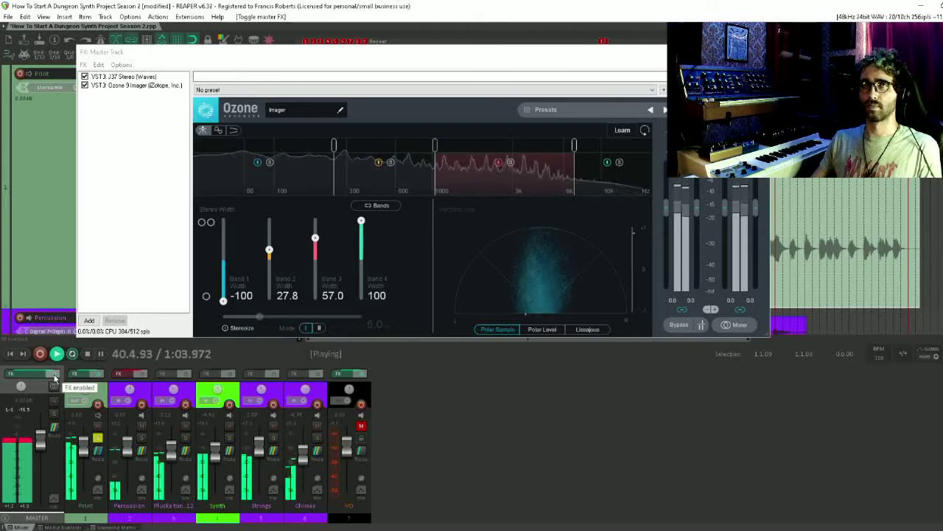
Reduce the Imager's Band 3 width to 46.8 and Band 4 width to 70.9
{"action": "left_click", "coordinate": [137, 200]}
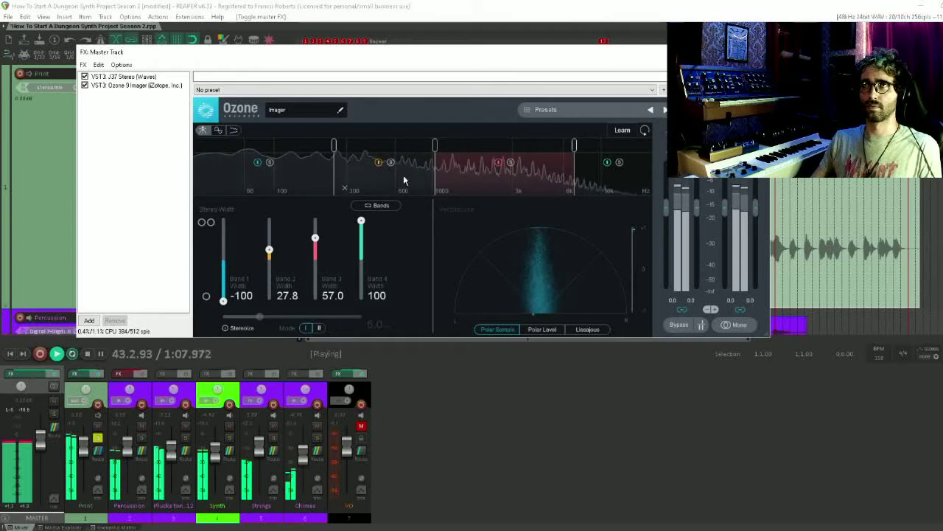
{"action": "left_click_drag", "start_coordinate": [315, 239], "coordinate": [317, 245]}
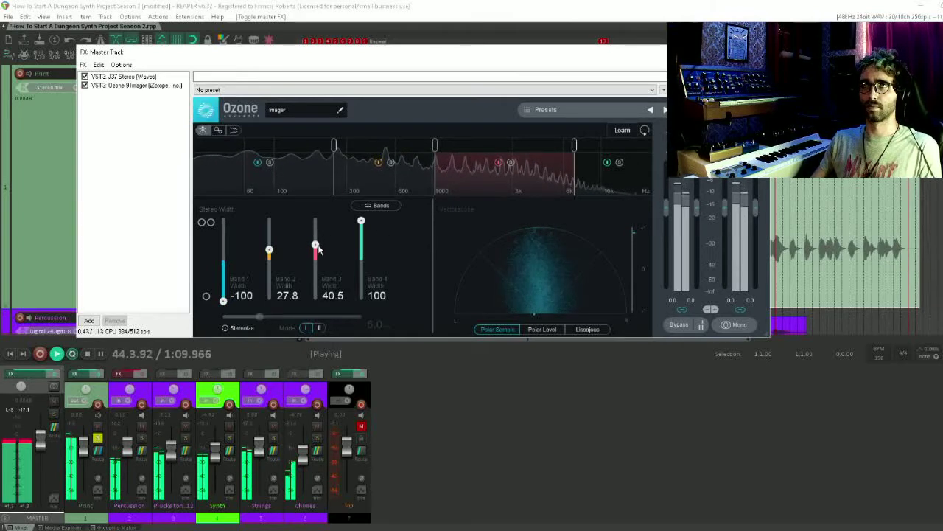
{"action": "left_click_drag", "start_coordinate": [361, 221], "coordinate": [315, 242]}
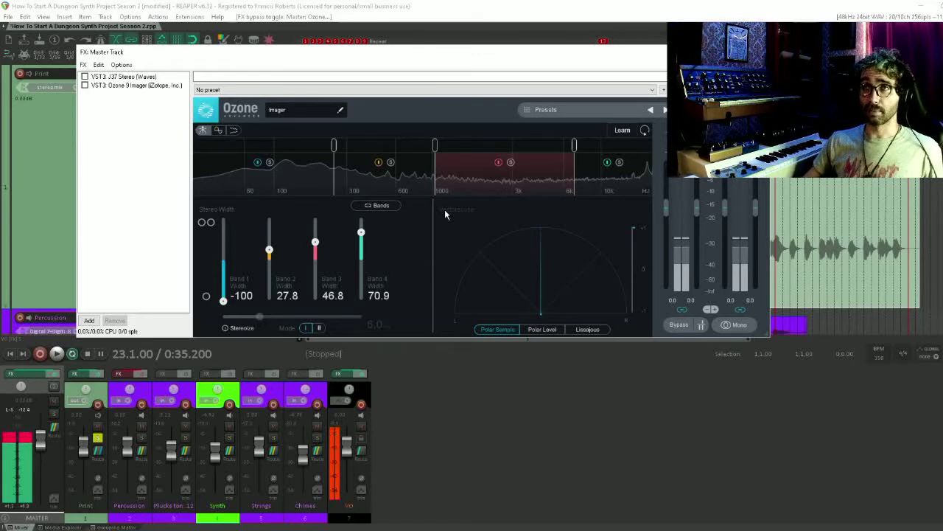
Mute VO and compare playback with the J37 and Imager master chain enabled and bypassed, ending with playback stopped
{"action": "left_click", "coordinate": [361, 426]}
{"action": "key", "text": "space"}
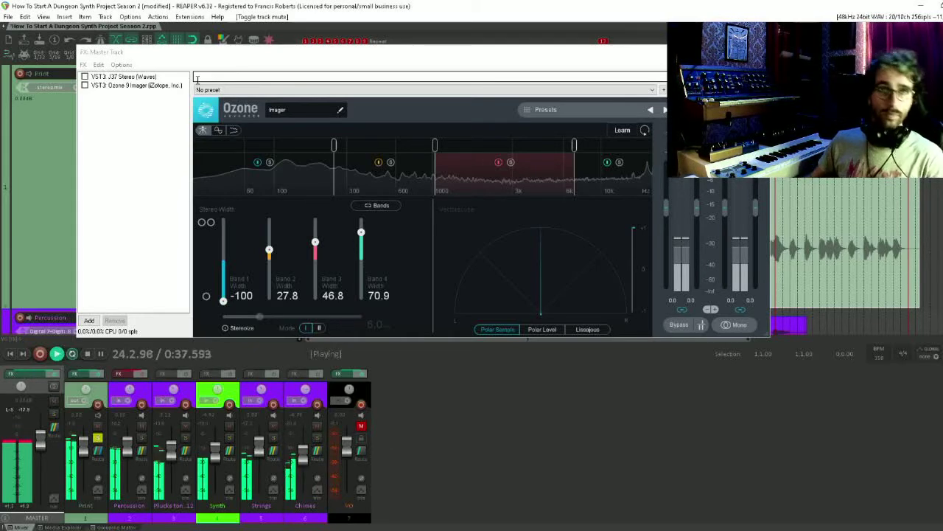
{"action": "left_click", "coordinate": [84, 85]}
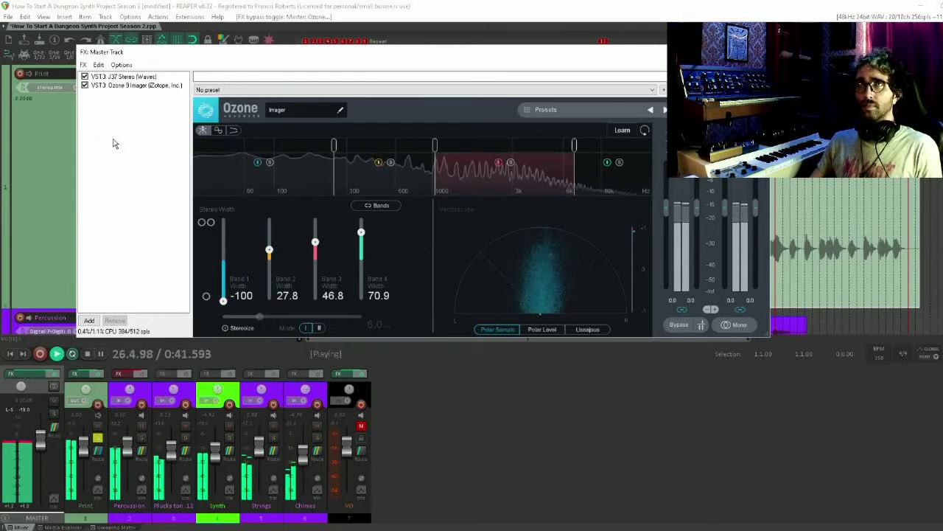
{"action": "left_click", "coordinate": [58, 375]}
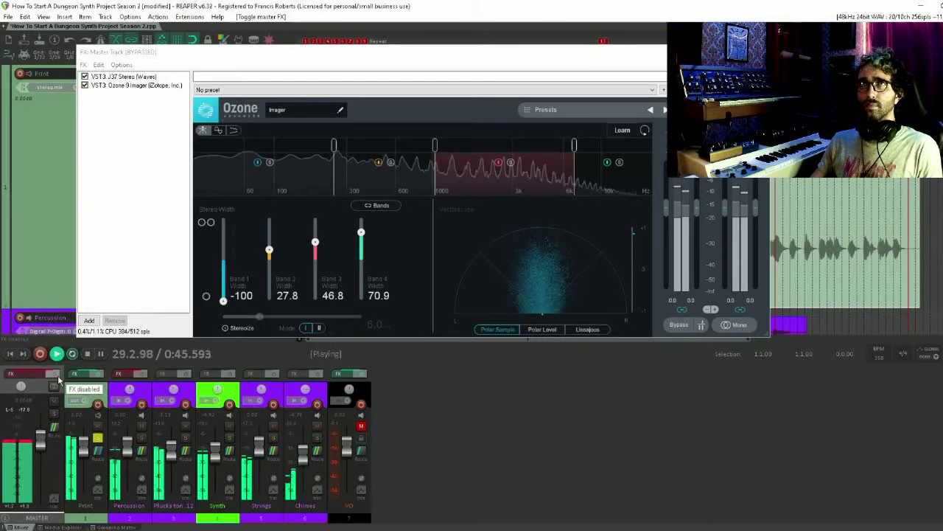
{"action": "left_click", "coordinate": [57, 375]}
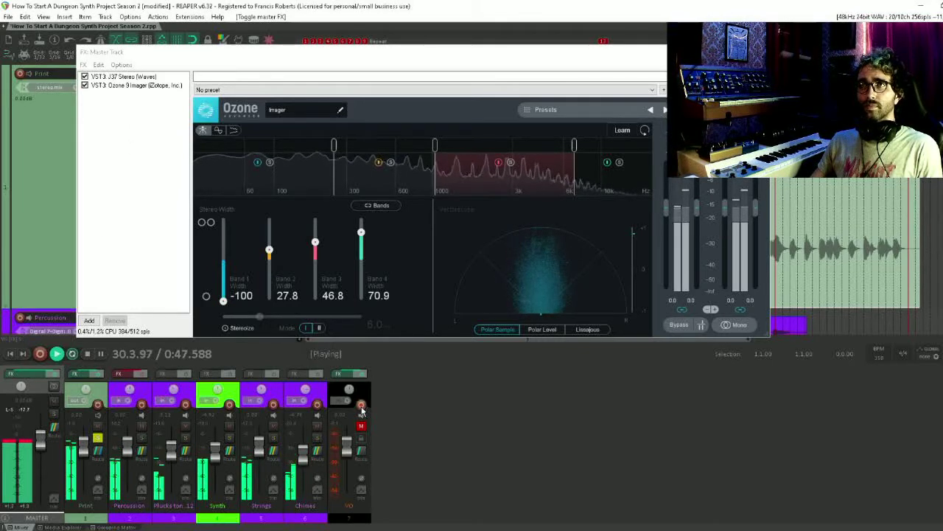
{"action": "key", "text": "space"}
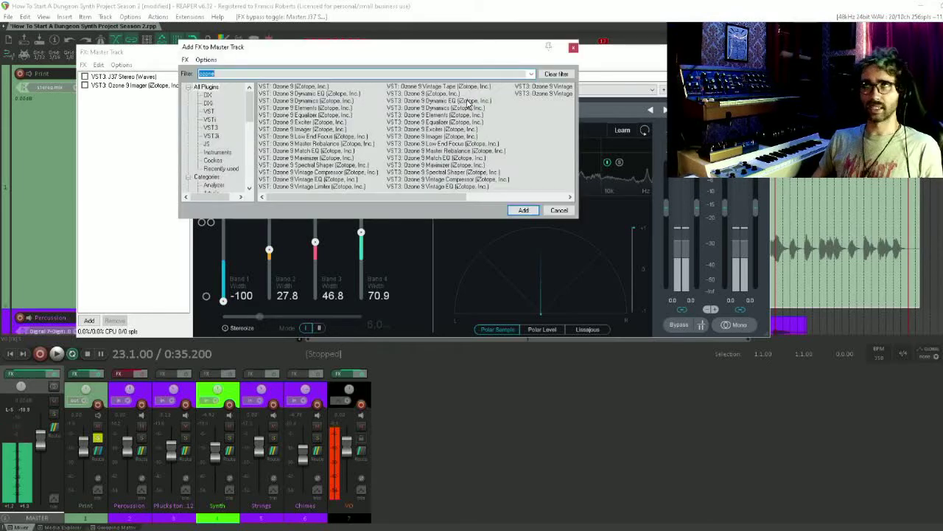
Add Ozone 9 Dynamic EQ to the master and try Band 3 at 253 Hz, -6.9 dB, Q 0.5, returning it to 422 Hz, 0.0 dB
{"action": "key", "text": "Escape"}
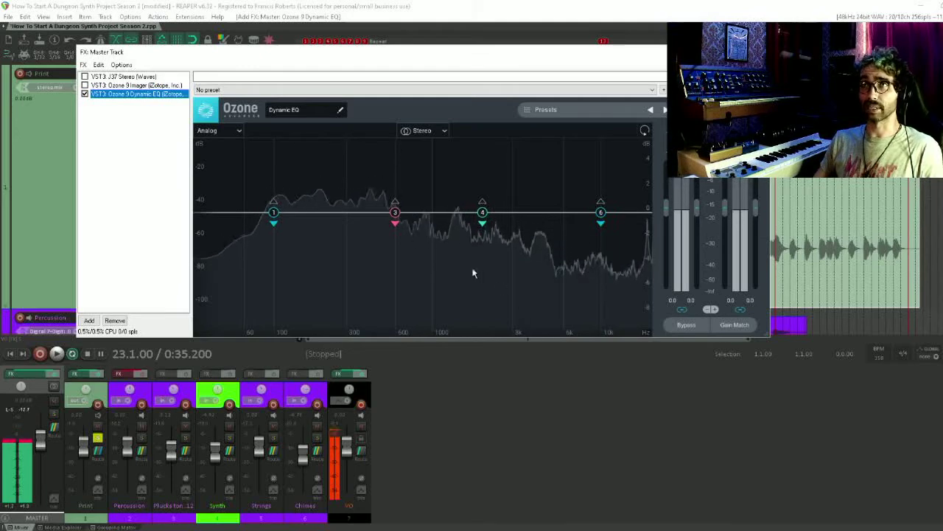
{"action": "left_click_drag", "start_coordinate": [395, 213], "coordinate": [334, 297]}
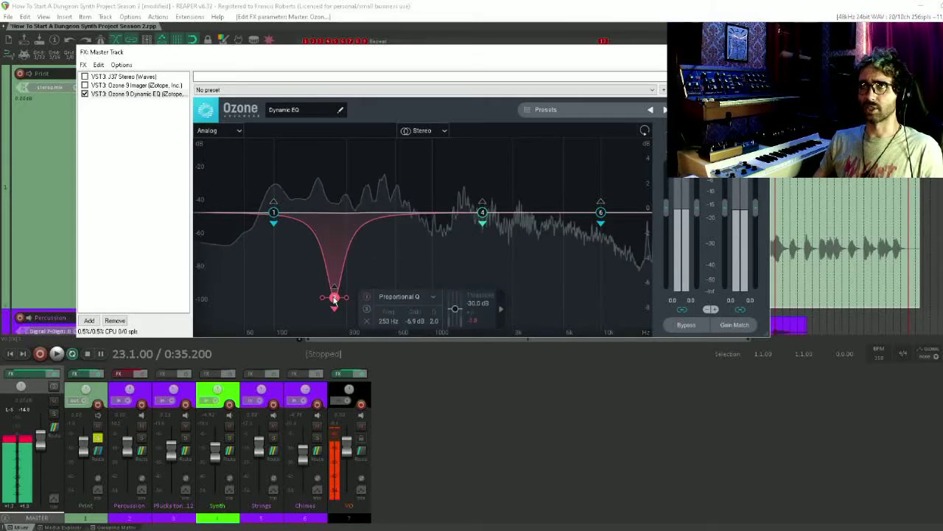
{"action": "scroll", "coordinate": [346, 297], "scroll_direction": "down", "scroll_amount": 6}
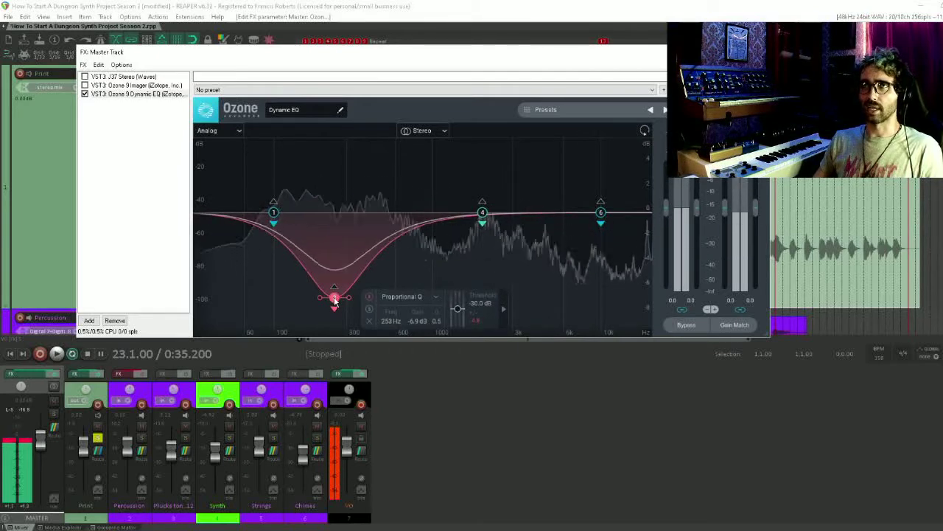
{"action": "left_click_drag", "start_coordinate": [334, 297], "coordinate": [370, 212]}
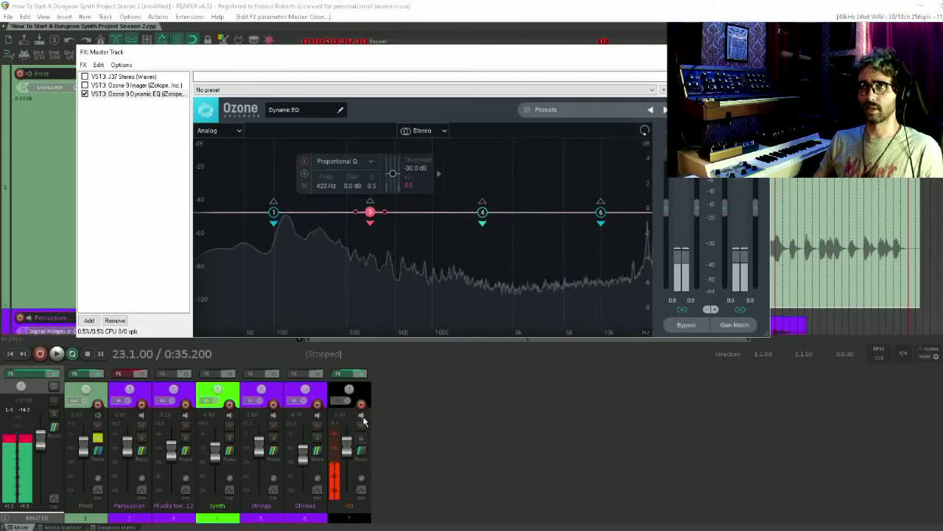
With VO muted during playback, set Dynamic EQ Band 4 to about 3189 Hz, -1.3 dB, Q 0.6 and apply a gentle Band 3 cut
{"action": "left_click", "coordinate": [362, 426]}
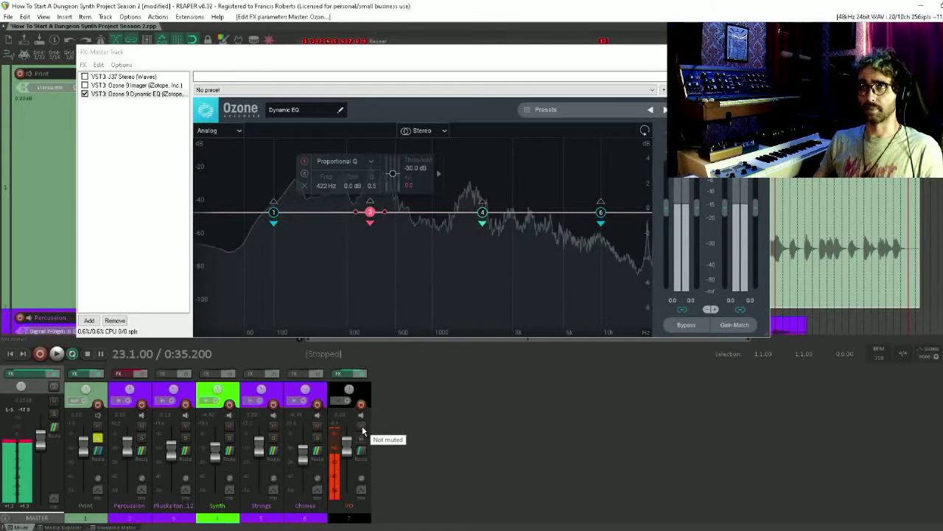
{"action": "key", "text": "space"}
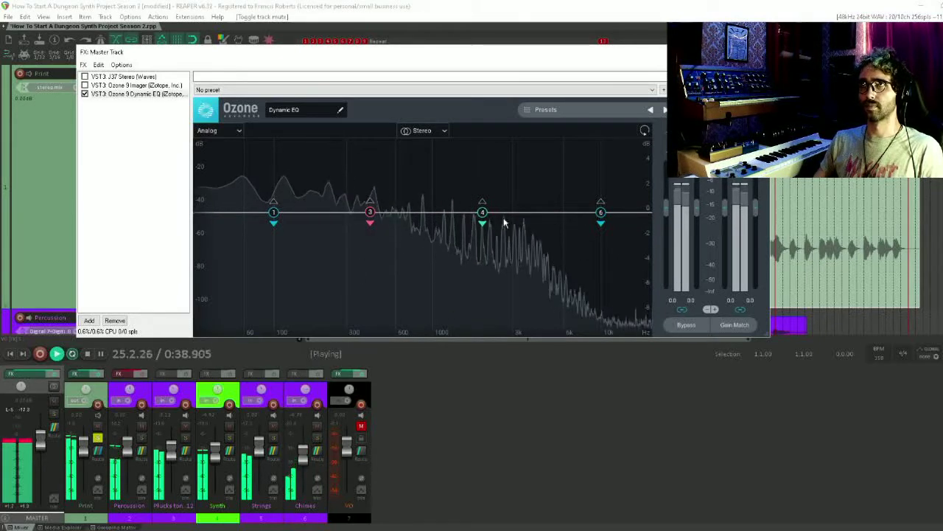
{"action": "left_click_drag", "start_coordinate": [482, 213], "coordinate": [517, 226]}
{"action": "scroll", "coordinate": [461, 242], "scroll_direction": "down", "scroll_amount": 5}
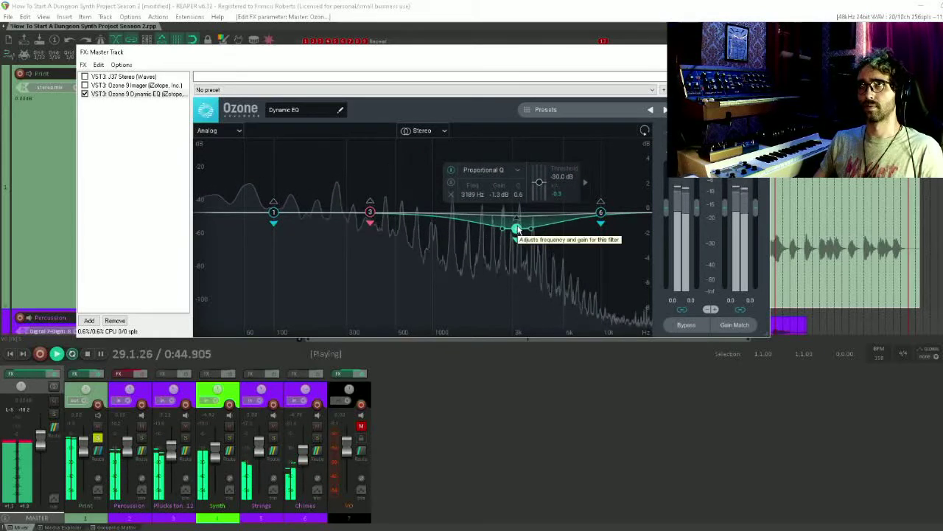
{"action": "left_click_drag", "start_coordinate": [370, 213], "coordinate": [366, 249]}
Change Dynamic EQ Band 1 to a Band Shelf at 57 Hz with -2.0 dB gain and Q 0.3
{"action": "mouse_move", "coordinate": [274, 213]}
{"action": "left_mouse_down"}
{"action": "mouse_move", "coordinate": [295, 214]}
{"action": "mouse_move", "coordinate": [295, 248]}
{"action": "mouse_move", "coordinate": [274, 203]}
{"action": "mouse_move", "coordinate": [266, 216]}
{"action": "left_mouse_up"}
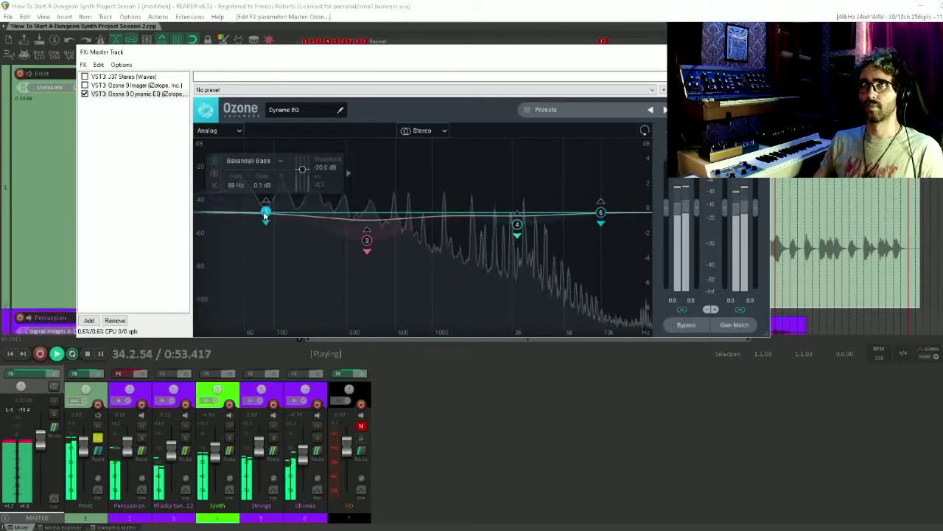
{"action": "left_click", "coordinate": [280, 163]}
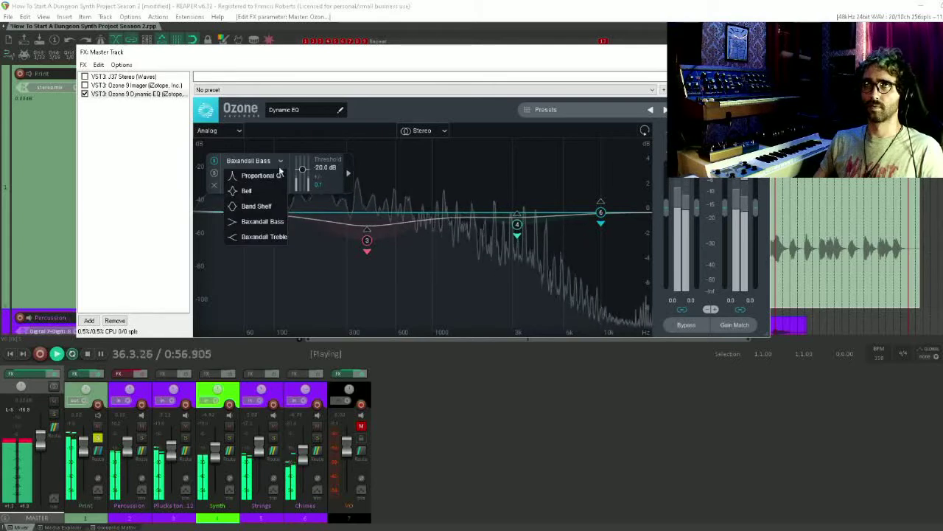
{"action": "left_click", "coordinate": [267, 208]}
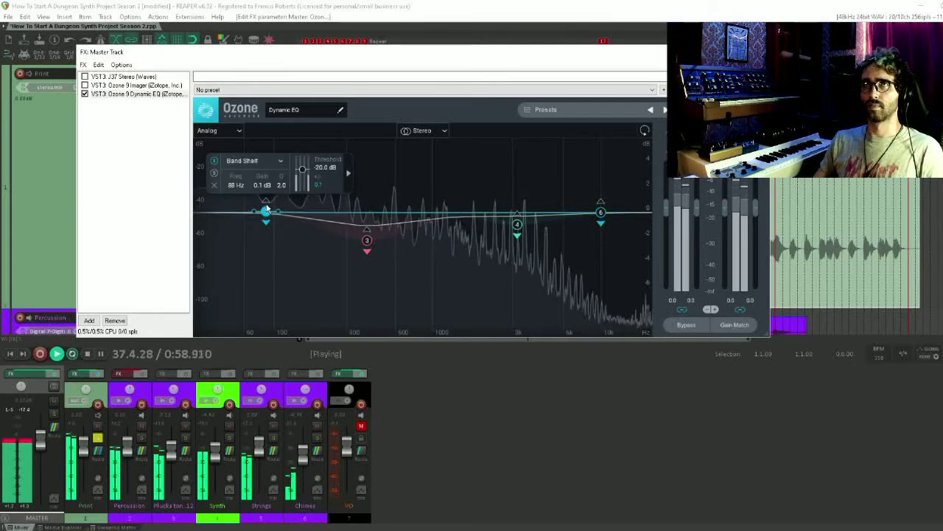
{"action": "scroll", "coordinate": [267, 215], "scroll_direction": "down", "scroll_amount": 5}
{"action": "left_click_drag", "start_coordinate": [267, 214], "coordinate": [242, 243]}
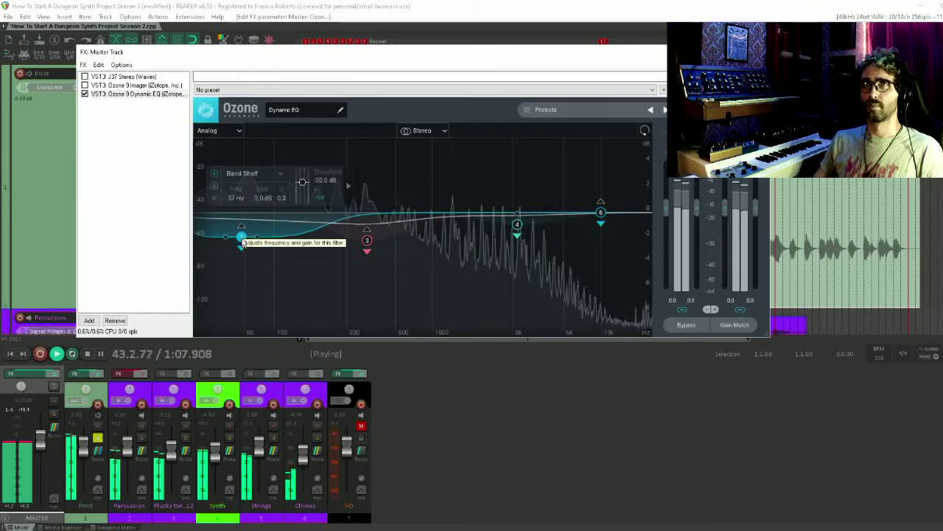
Compare the mix with the Dynamic EQ bypassed and enabled, and stop playback
{"action": "left_click", "coordinate": [131, 214]}
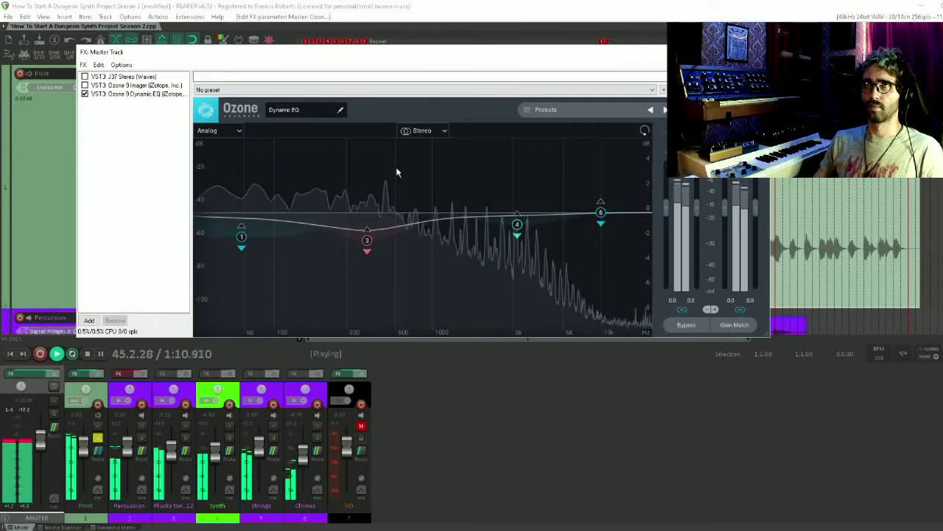
{"action": "left_click", "coordinate": [85, 94]}
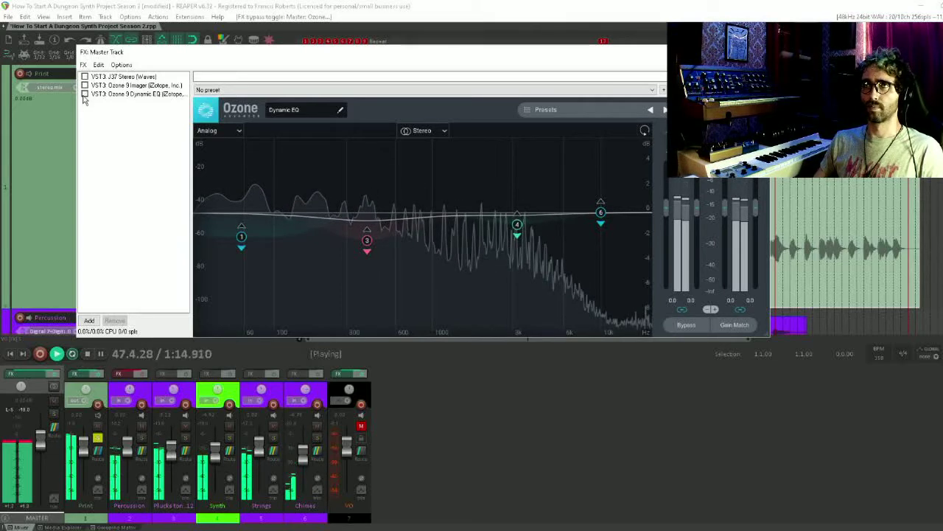
{"action": "left_click", "coordinate": [85, 96]}
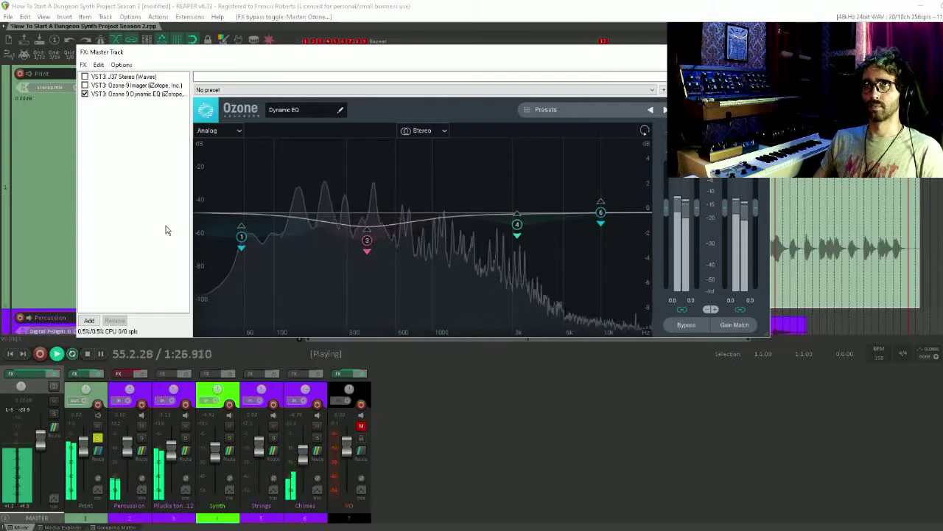
{"action": "key", "text": "space"}
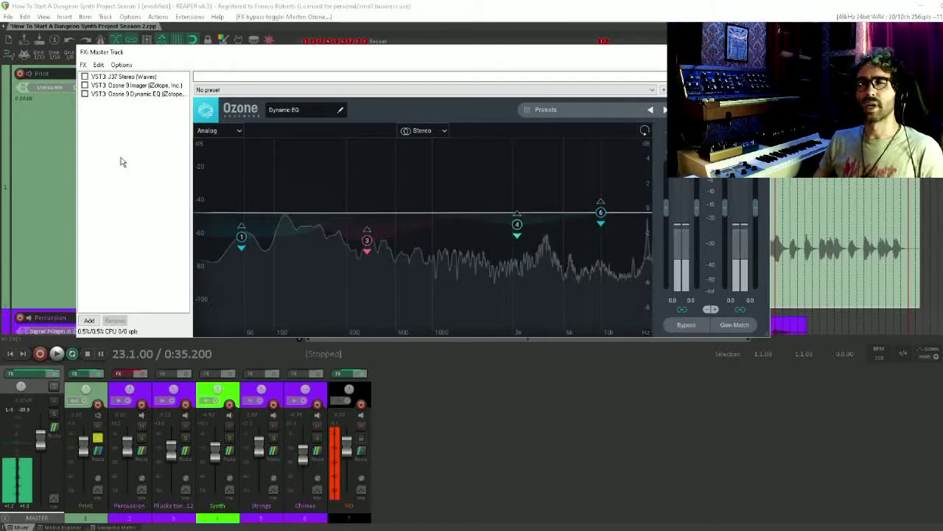
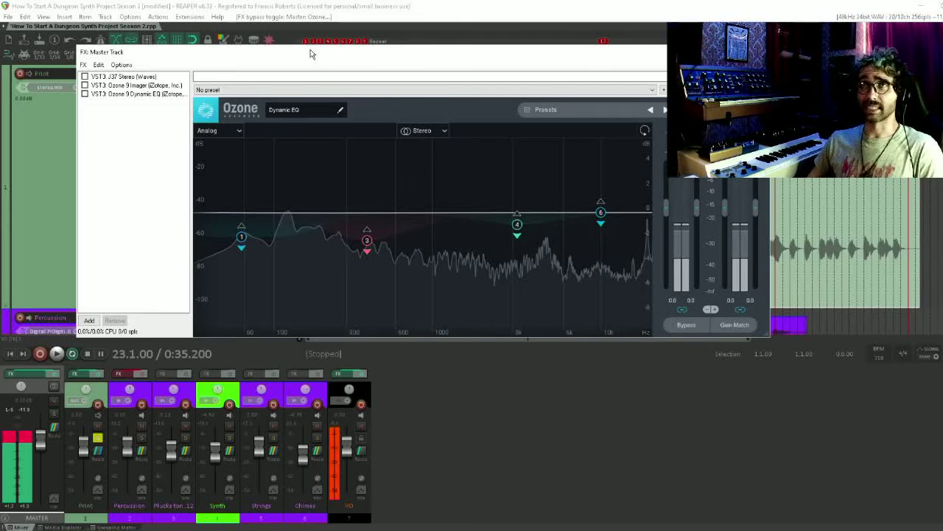
Mark the loud section and the following quieter section of the Print waveform with time selections, and clear the selection
{"action": "left_click_drag", "start_coordinate": [311, 49], "coordinate": [367, 263]}
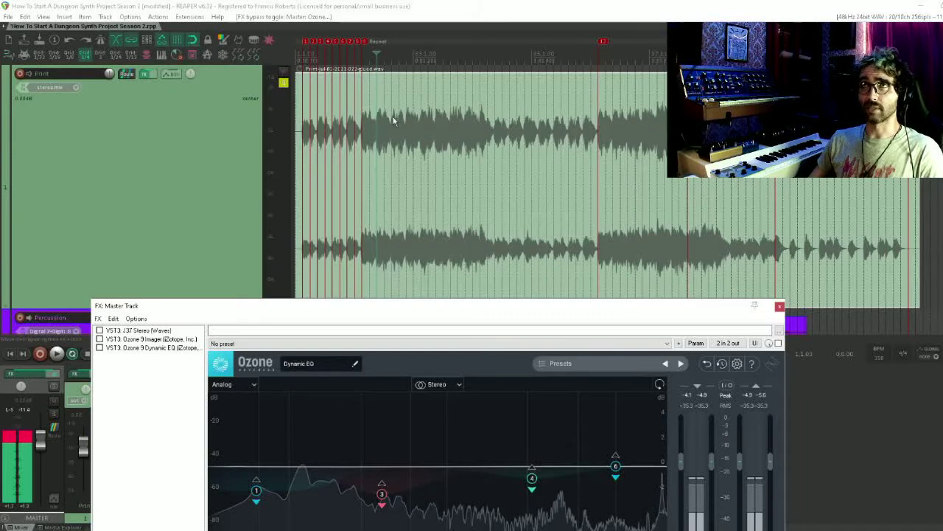
{"action": "left_click_drag", "start_coordinate": [492, 89], "coordinate": [361, 82]}
{"action": "left_click", "coordinate": [546, 56]}
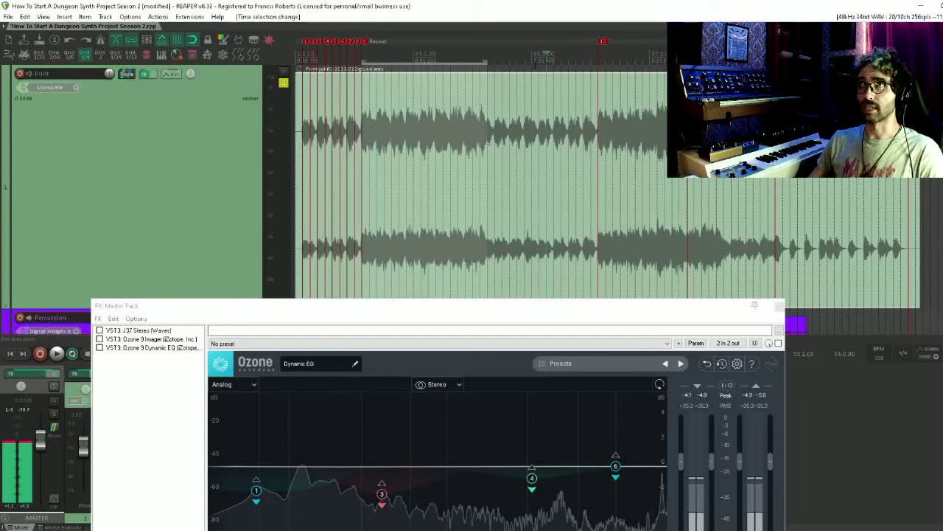
{"action": "left_click_drag", "start_coordinate": [503, 68], "coordinate": [581, 71]}
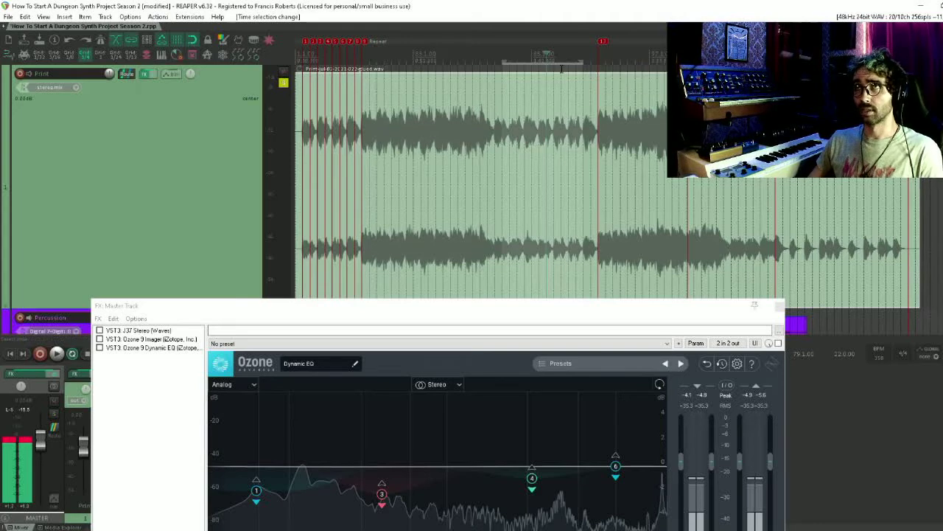
{"action": "key", "text": "Escape"}
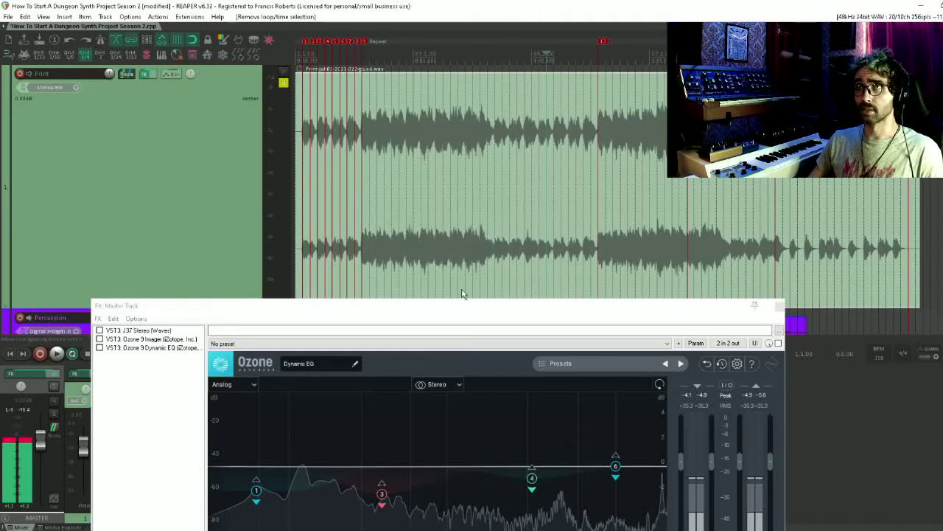
{"action": "left_click_drag", "start_coordinate": [463, 305], "coordinate": [421, 90]}
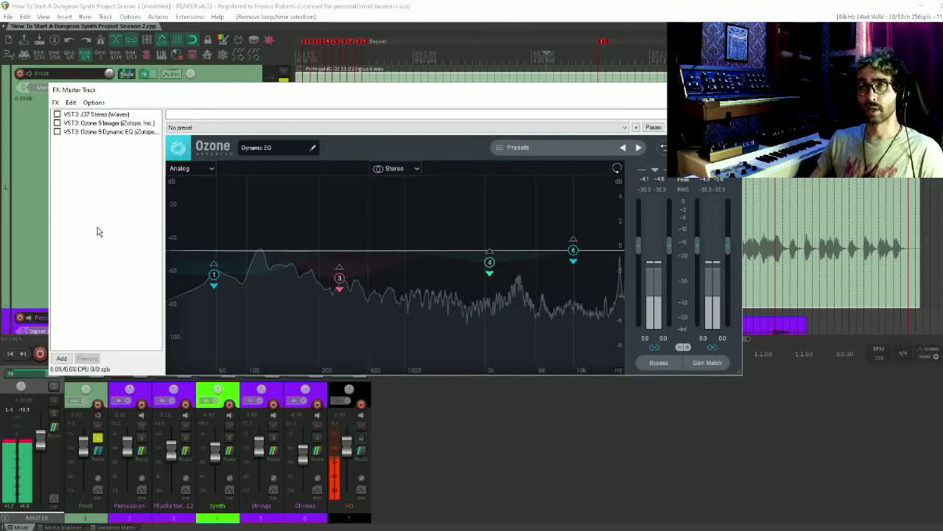
Add ReaEQ to the master chain and turn off its 50 Hz high-pass band, checking the Dynamic EQ curve for reference
{"action": "double_click", "coordinate": [108, 205]}
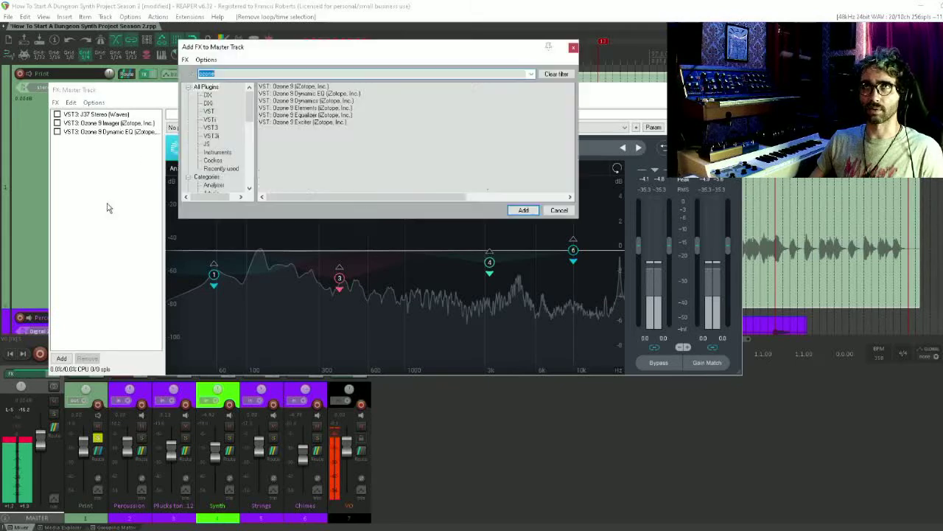
{"action": "type", "text": "reaeq"}
{"action": "key", "text": "Return"}
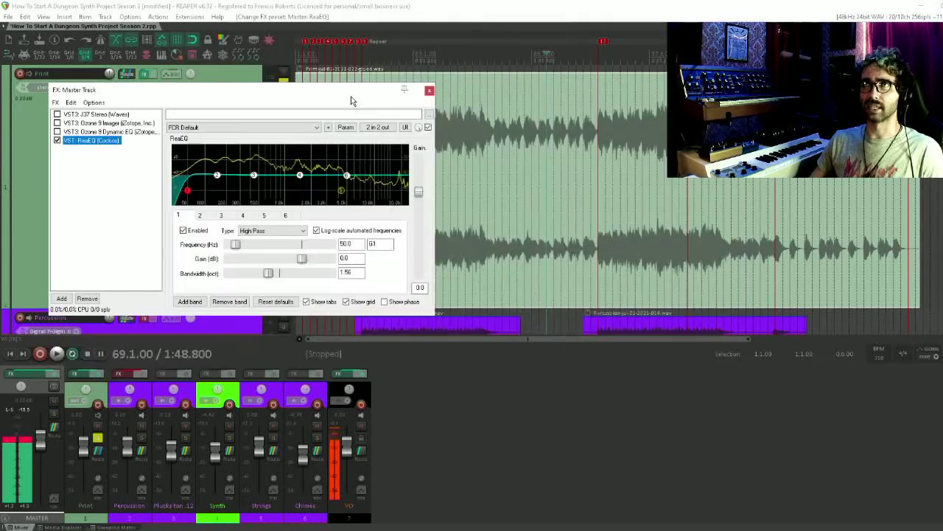
{"action": "left_click_drag", "start_coordinate": [348, 92], "coordinate": [375, 170]}
{"action": "left_click", "coordinate": [381, 57]}
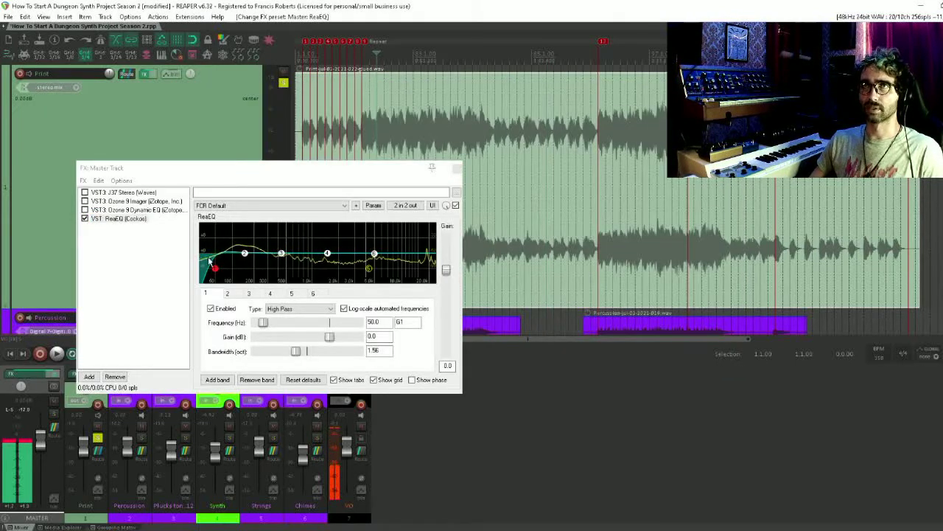
{"action": "double_click", "coordinate": [216, 269]}
{"action": "left_click", "coordinate": [118, 210]}
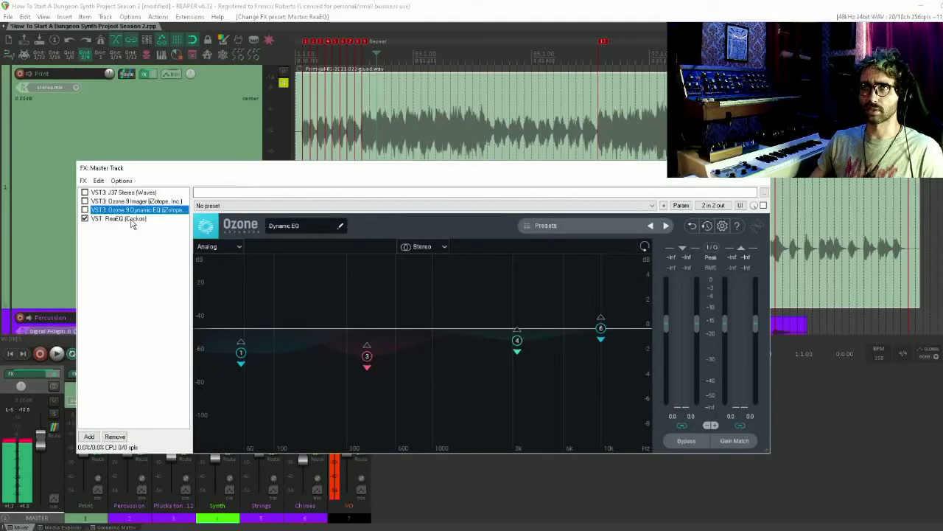
{"action": "left_click", "coordinate": [131, 219]}
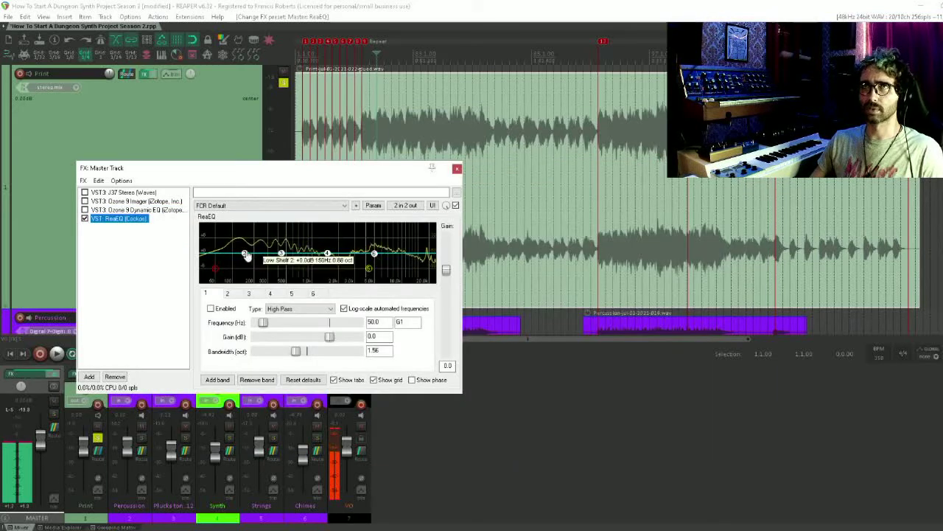
Set ReaEQ band 3 to a broad cut at 155.9 Hz, -4.6 dB gain and 4.00 octaves bandwidth
{"action": "left_click_drag", "start_coordinate": [281, 253], "coordinate": [248, 270]}
{"action": "scroll", "coordinate": [253, 267], "scroll_direction": "up", "scroll_amount": 9}
{"action": "scroll", "coordinate": [253, 267], "scroll_direction": "up", "scroll_amount": 1}
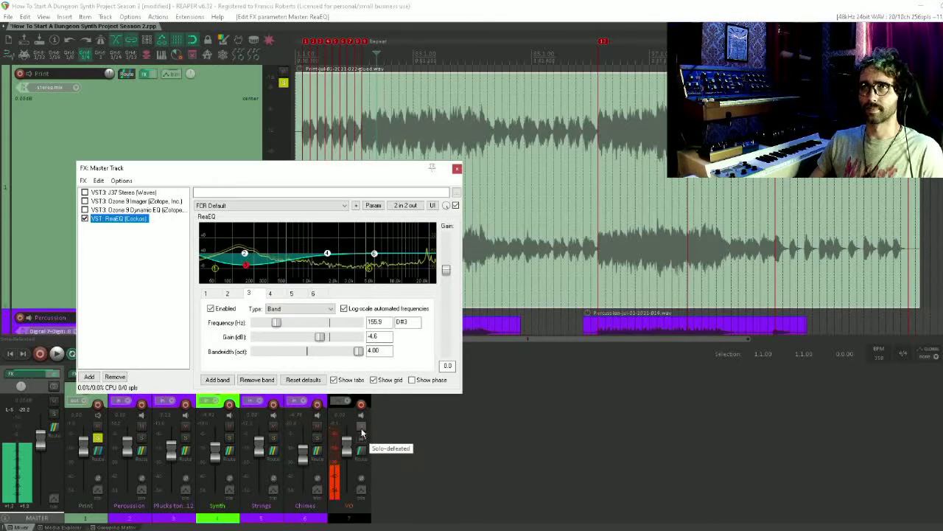
Compare ReaEQ with the Ozone 9 Dynamic EQ during playback with VO muted, and remove ReaEQ from the master
{"action": "left_click", "coordinate": [361, 427]}
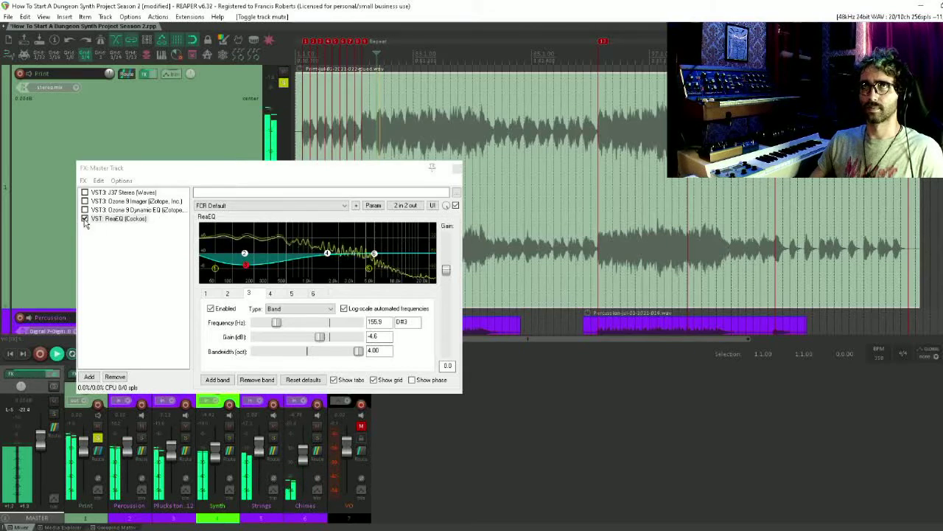
{"action": "left_click", "coordinate": [84, 219]}
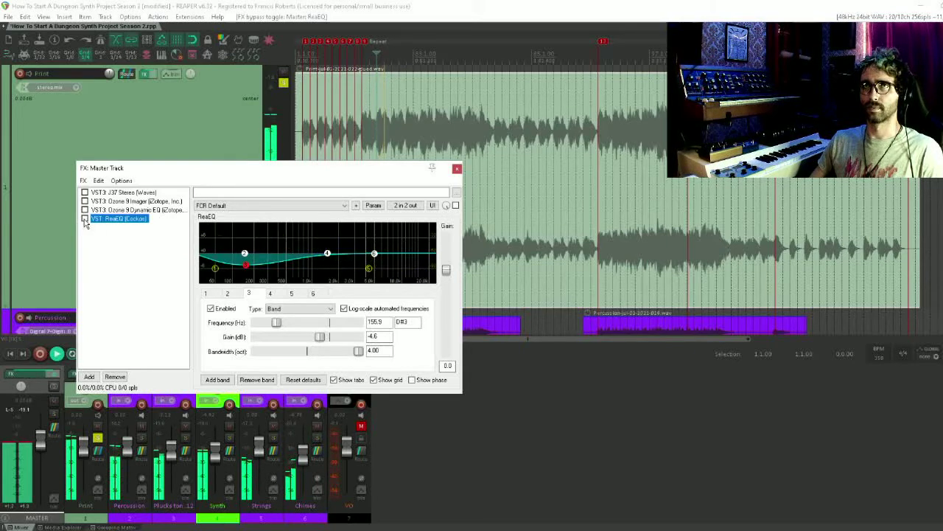
{"action": "left_click", "coordinate": [85, 219]}
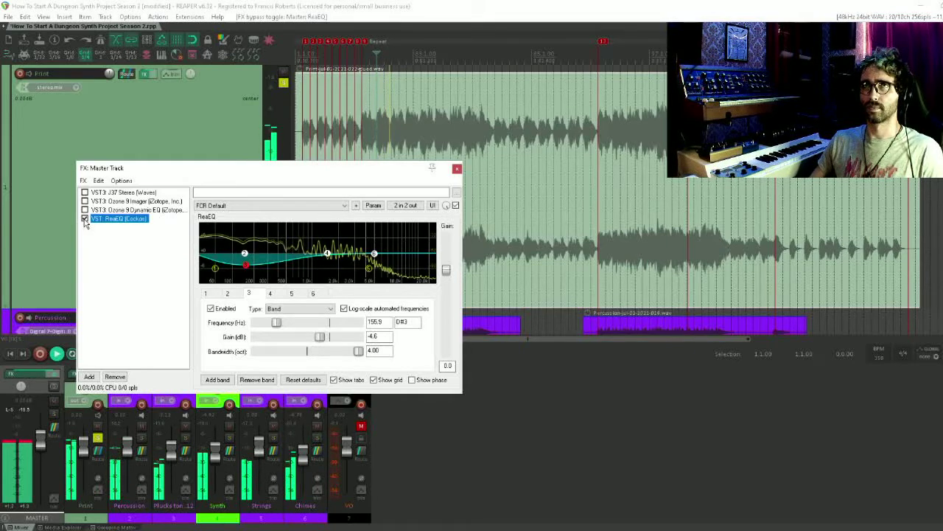
{"action": "left_click", "coordinate": [85, 210]}
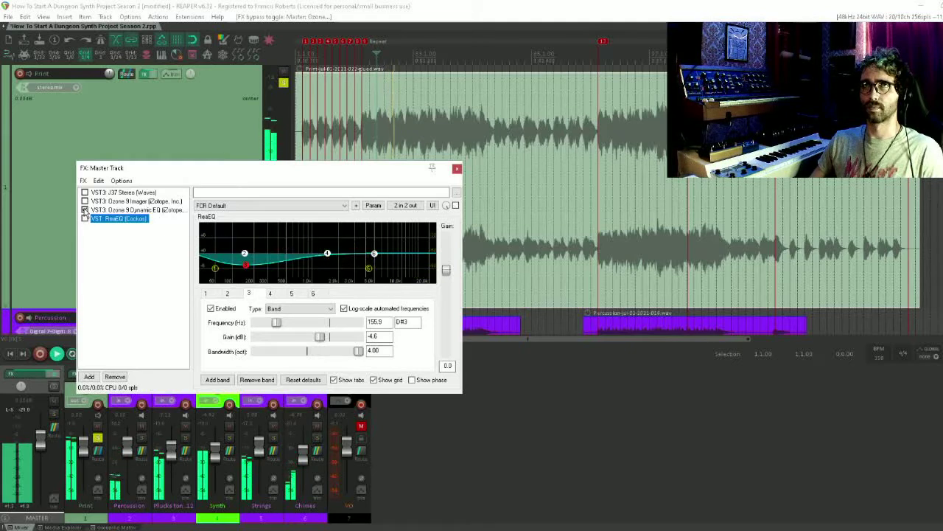
{"action": "left_click", "coordinate": [85, 210]}
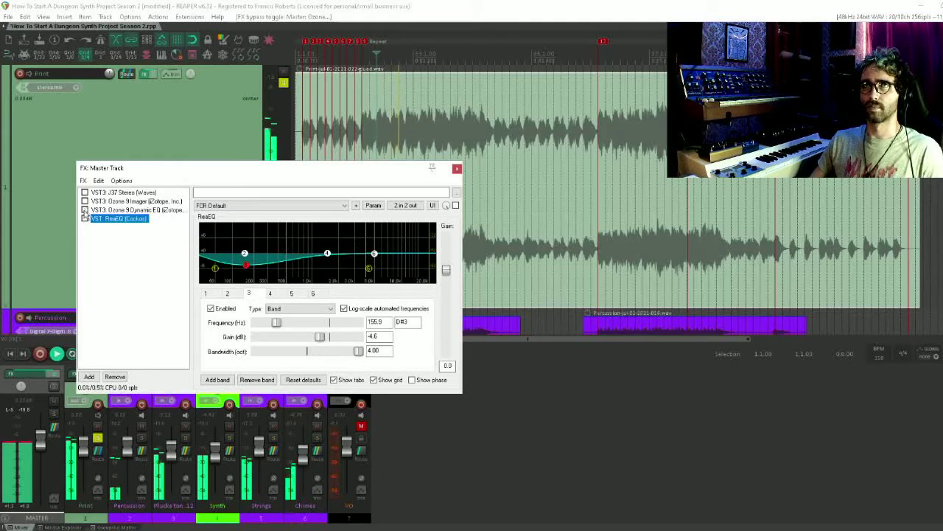
{"action": "left_click", "coordinate": [85, 219]}
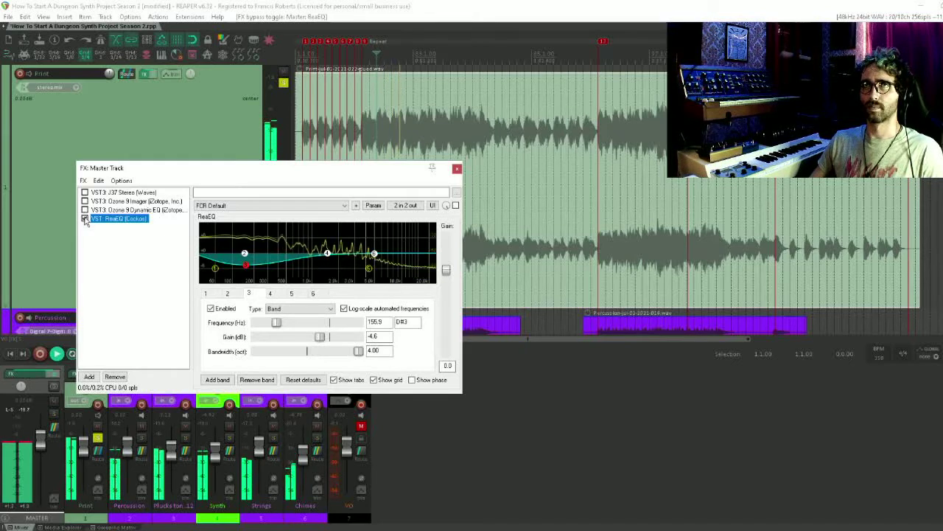
{"action": "left_click", "coordinate": [110, 275]}
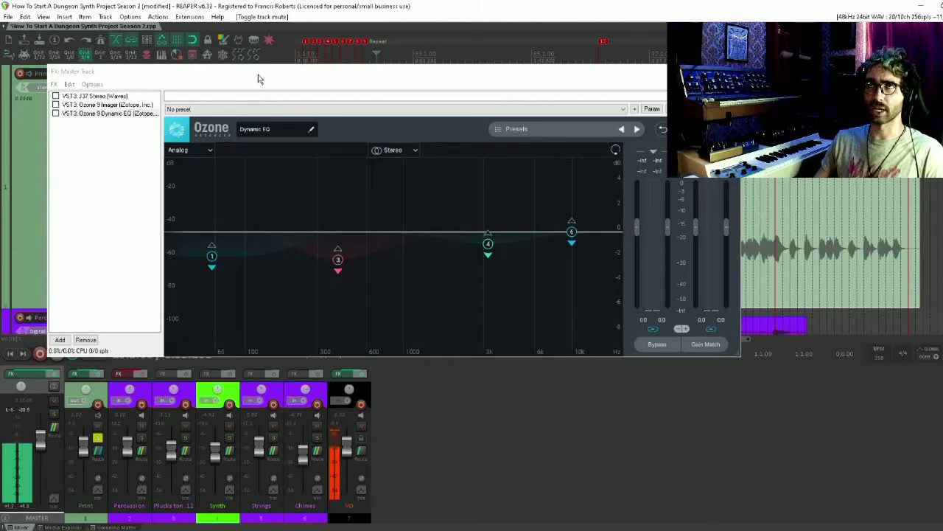
Move Ozone 9 Dynamic EQ ahead of Ozone 9 Imager in the master chain
{"action": "left_click", "coordinate": [92, 116]}
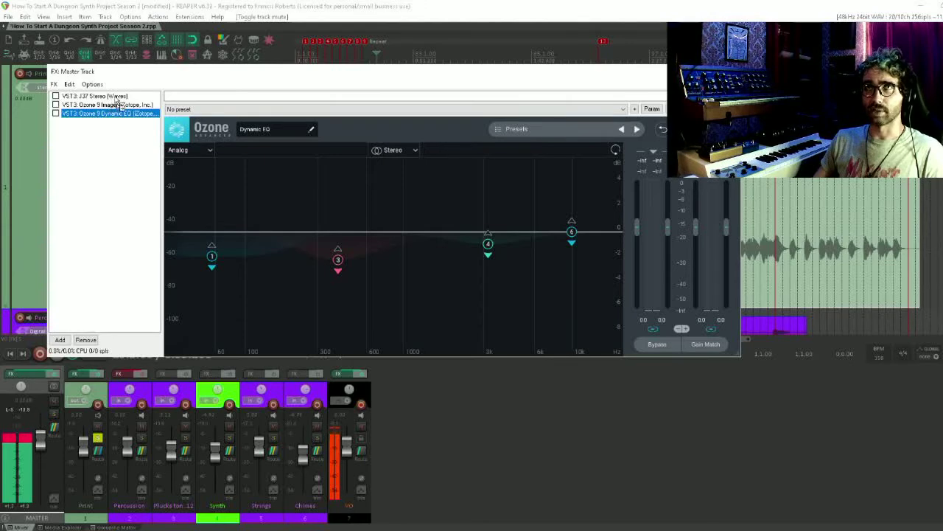
{"action": "left_click_drag", "start_coordinate": [108, 104], "coordinate": [107, 106]}
{"action": "left_click", "coordinate": [116, 122]}
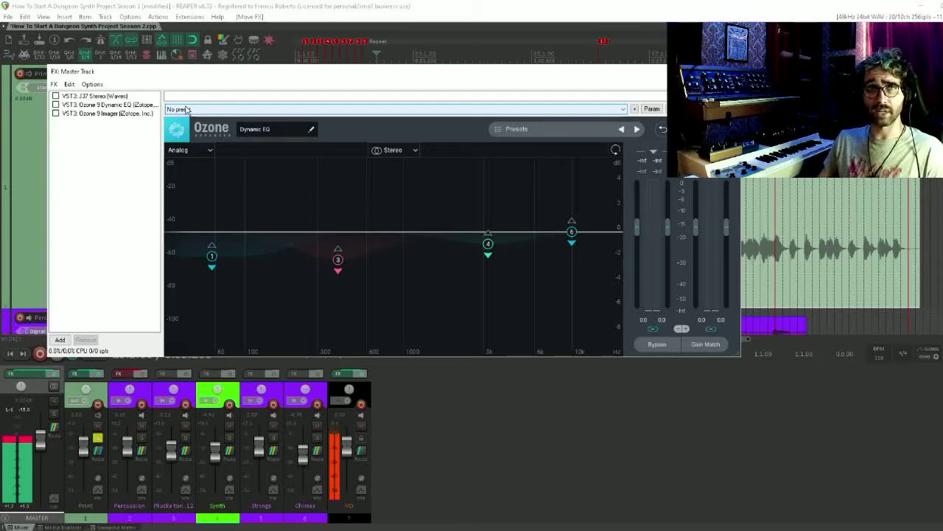
Add Master Limiter, AR TG Mastering Live Stereo, L3 MultiMaximizer Stereo, Ozone 9 Maximizer and Ozone 9 Vintage Limiter to the end of the master chain
{"action": "double_click", "coordinate": [99, 189]}
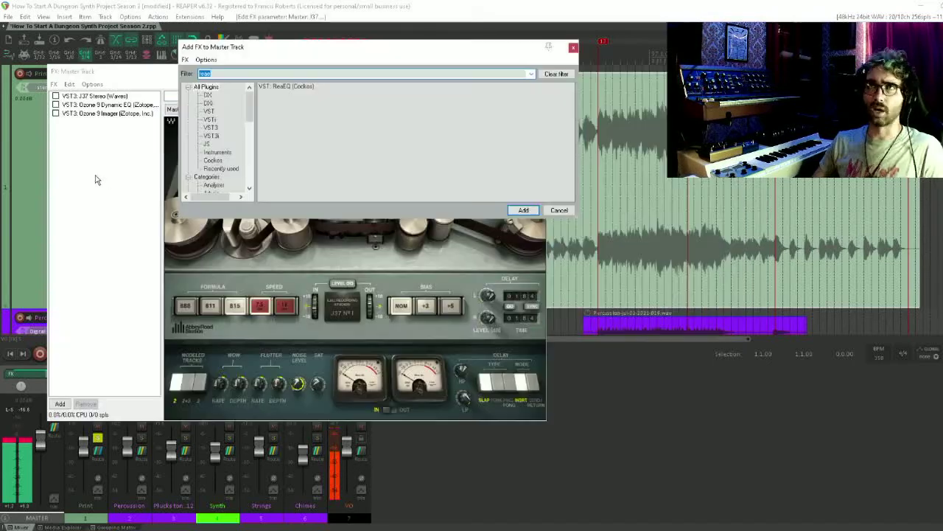
{"action": "key", "text": "Down"}
{"action": "key", "text": "Down"}
{"action": "key", "text": "Down"}
{"action": "key", "text": "Down"}
{"action": "key", "text": "Down"}
{"action": "key", "text": "Down"}
{"action": "key", "text": "Down"}
{"action": "key", "text": "Down"}
{"action": "key", "text": "Down"}
{"action": "key", "text": "Down"}
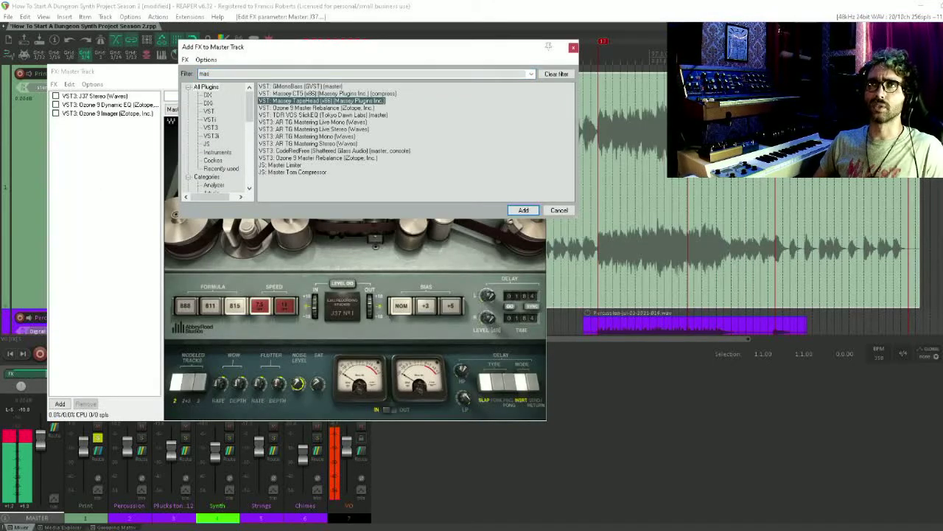
{"action": "key", "text": "Down"}
{"action": "key", "text": "Down"}
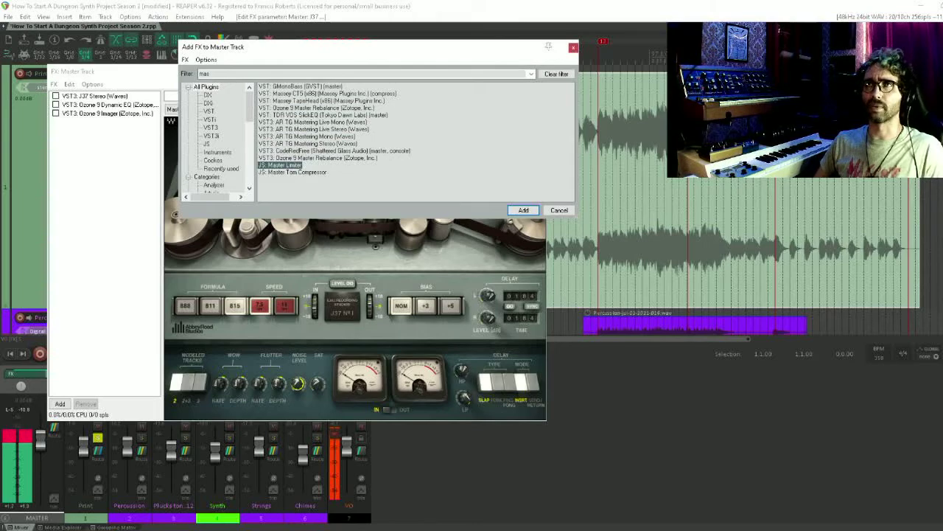
{"action": "key", "text": "Return"}
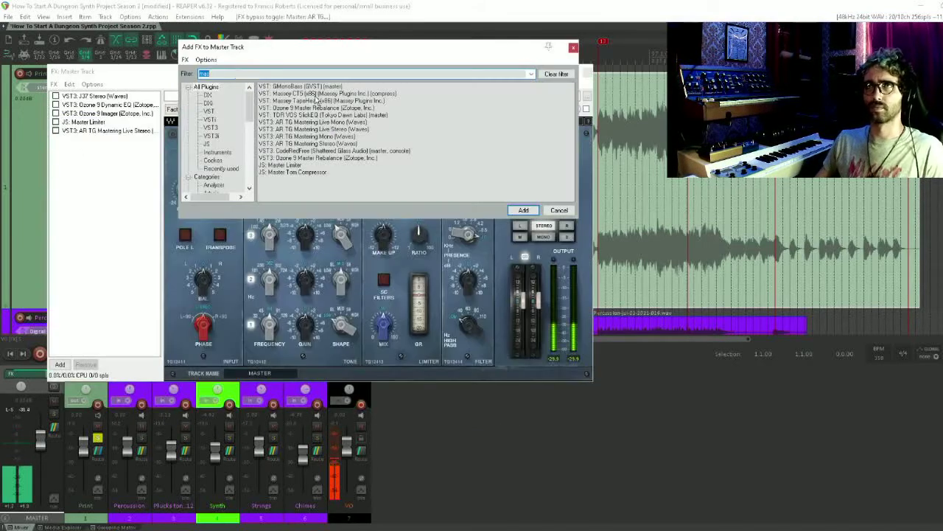
{"action": "key", "text": "BackSpace"}
{"action": "type", "text": "xim"}
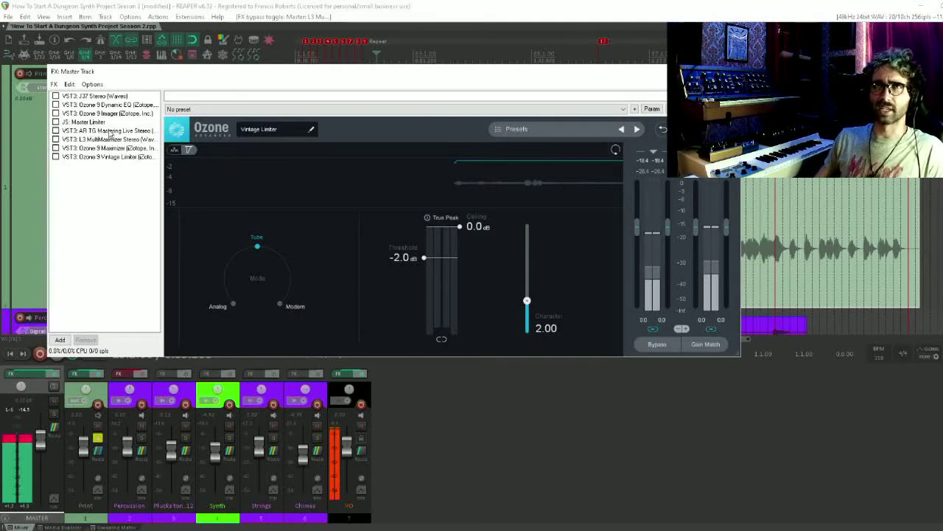
Set the L3 MultiMaximizer and Ozone 9 Vintage Limiter to a -3.0 dB threshold and -0.1 dB ceiling, matching the Master Limiter
{"action": "left_click", "coordinate": [107, 130]}
{"action": "key", "text": "Up"}
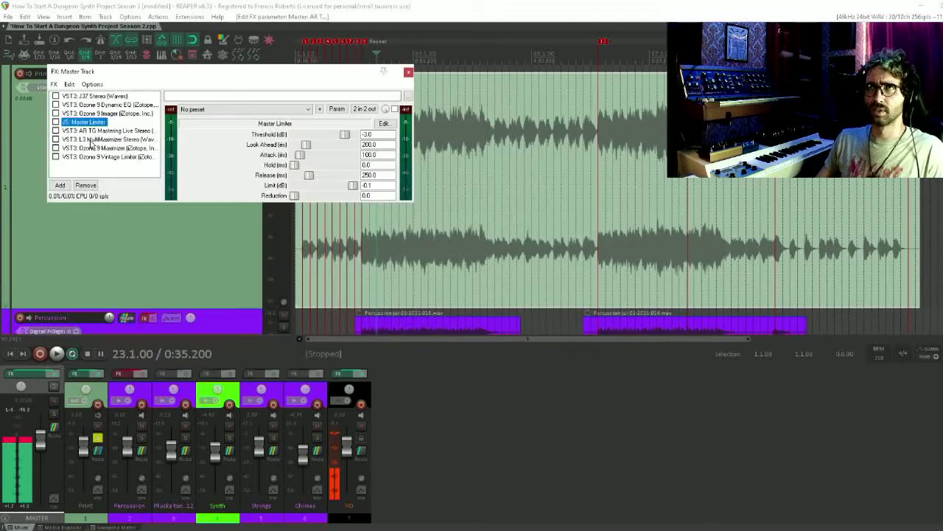
{"action": "key", "text": "Down"}
{"action": "key", "text": "Down"}
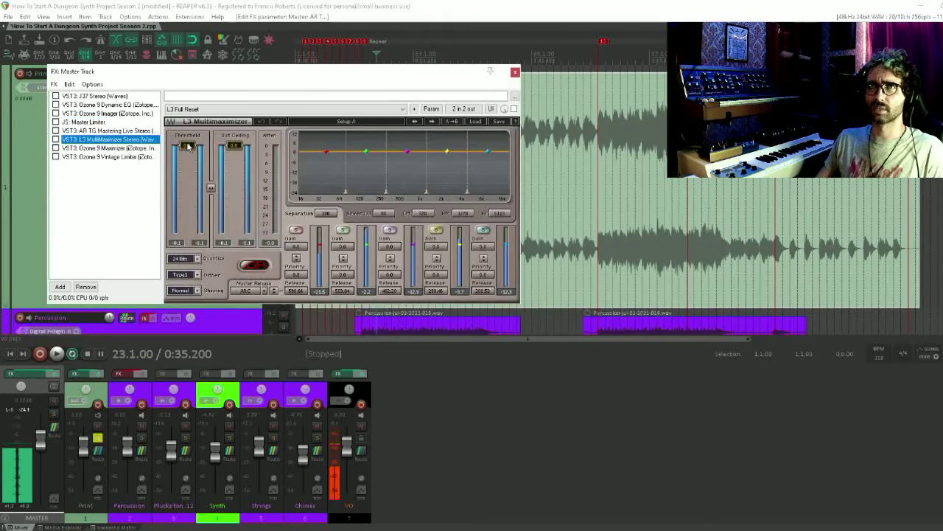
{"action": "left_click_drag", "start_coordinate": [188, 146], "coordinate": [187, 154]}
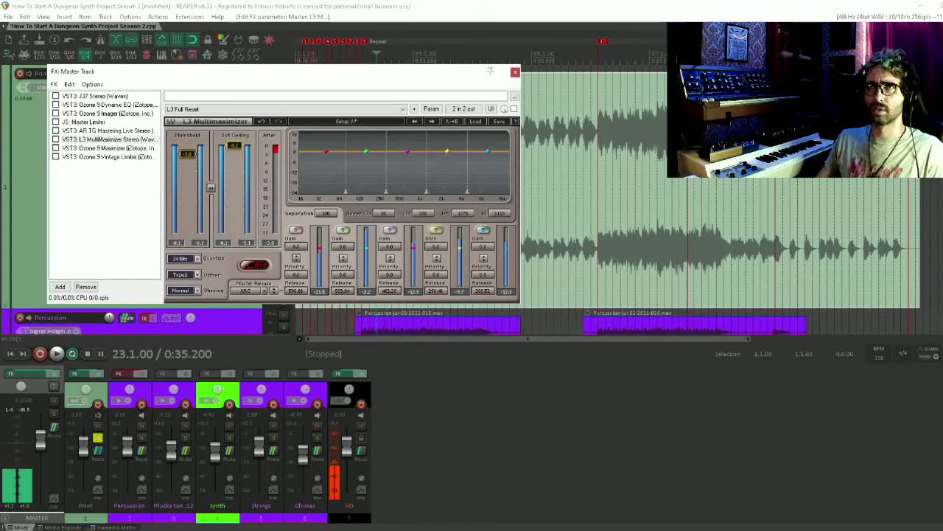
{"action": "key", "text": "Down"}
{"action": "key", "text": "Down"}
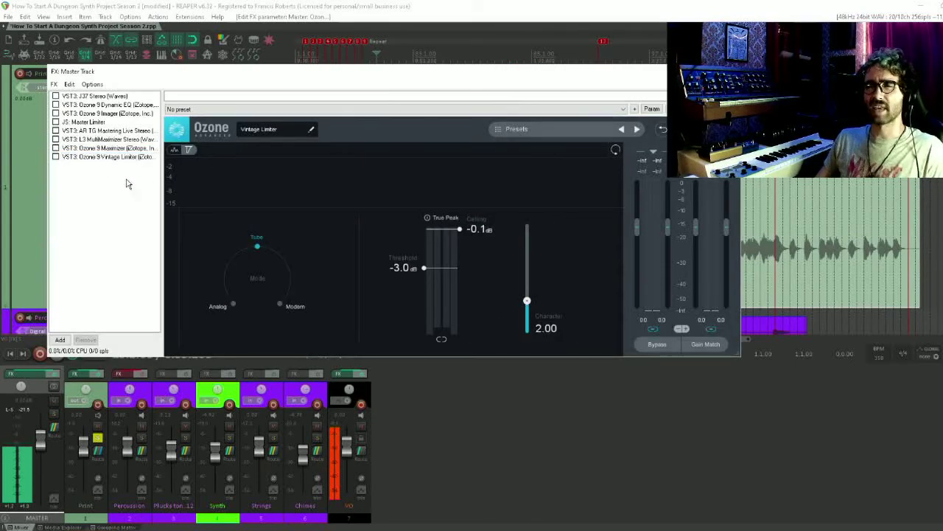
{"action": "left_click_drag", "start_coordinate": [196, 74], "coordinate": [178, 78]}
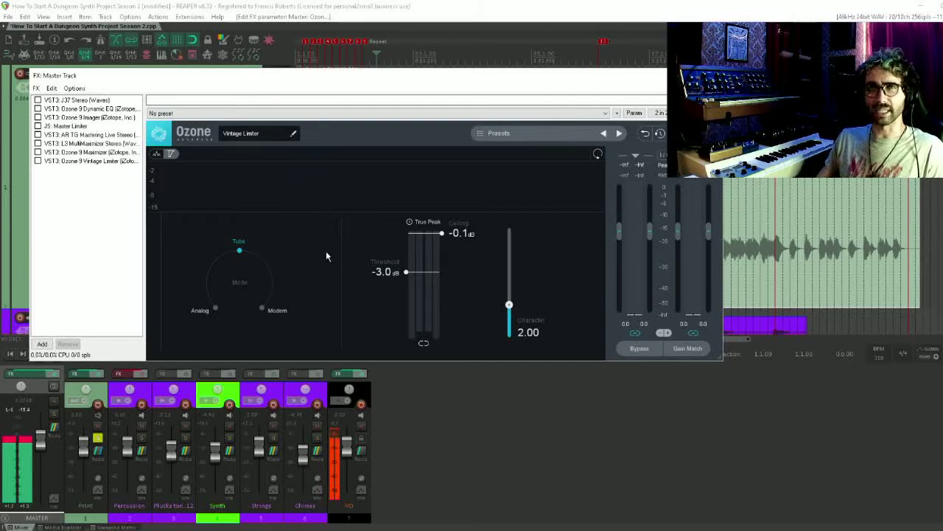
Mute VO during playback and enable J37, Ozone 9 Dynamic EQ and Ozone 9 Imager on the master
{"action": "left_click", "coordinate": [362, 426]}
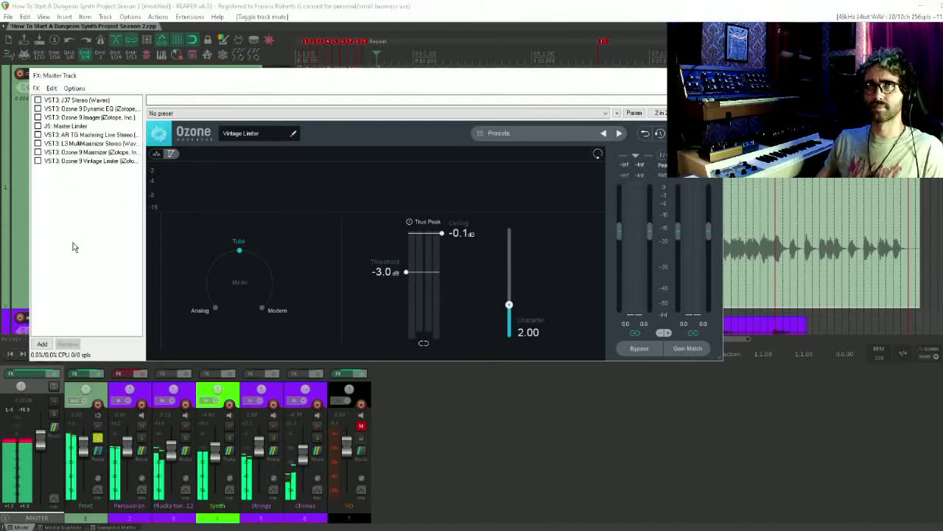
{"action": "left_click", "coordinate": [37, 100]}
{"action": "left_click", "coordinate": [37, 109]}
{"action": "left_click", "coordinate": [38, 117]}
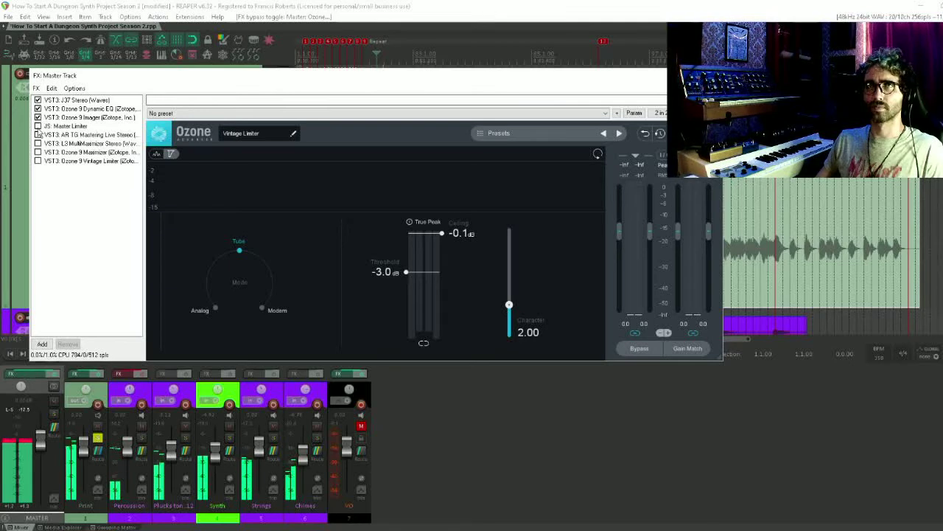
Audition the master limiters one at a time, from Master Limiter through to Ozone 9 Vintage Limiter
{"action": "left_click", "coordinate": [37, 126]}
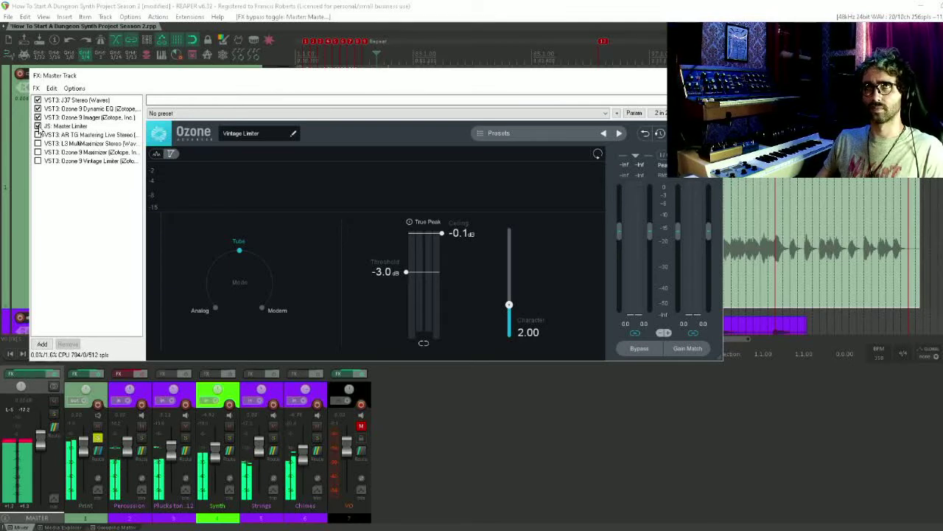
{"action": "left_click", "coordinate": [37, 135]}
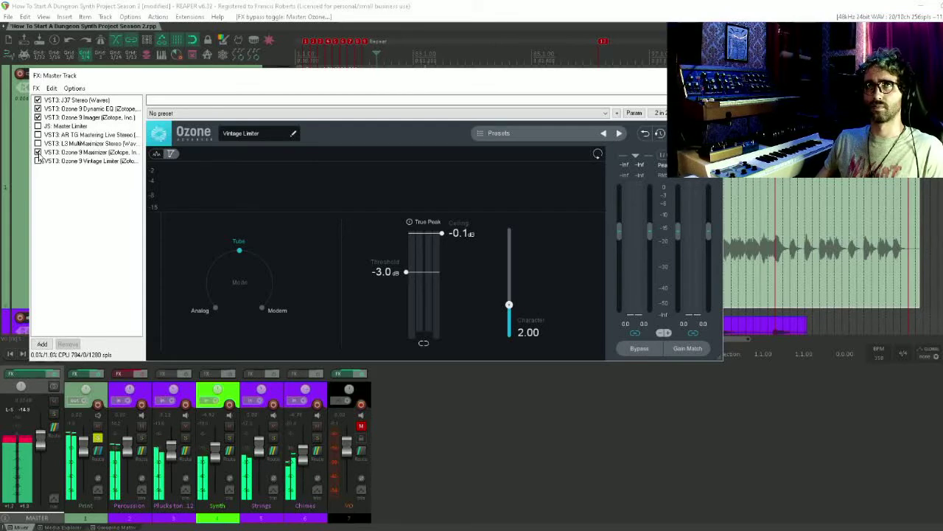
{"action": "left_click", "coordinate": [37, 153]}
{"action": "left_click", "coordinate": [38, 161]}
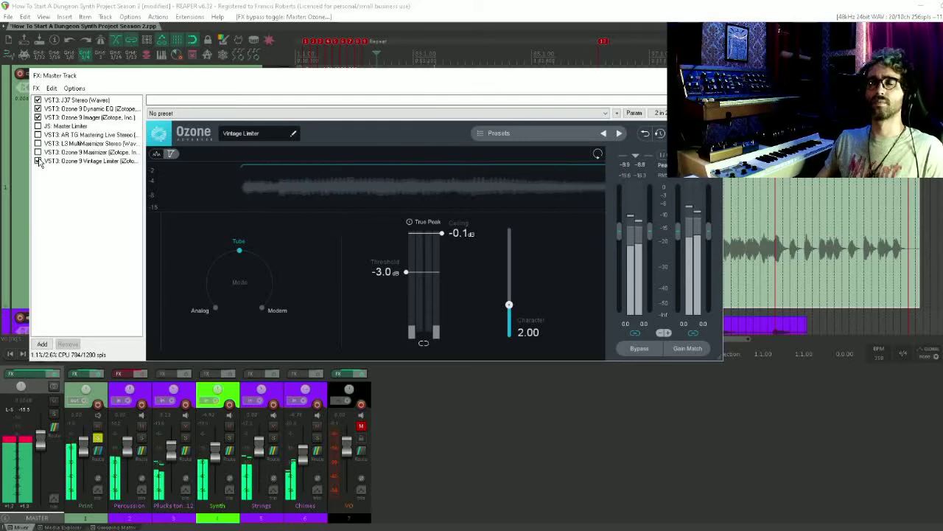
Audition Master Limiter, AR TG Mastering, L3 MultiMaximizer and Ozone 9 Maximizer in turn again, ending with all master effects disabled and VO unmuted
{"action": "left_click", "coordinate": [37, 161]}
{"action": "left_click", "coordinate": [38, 126]}
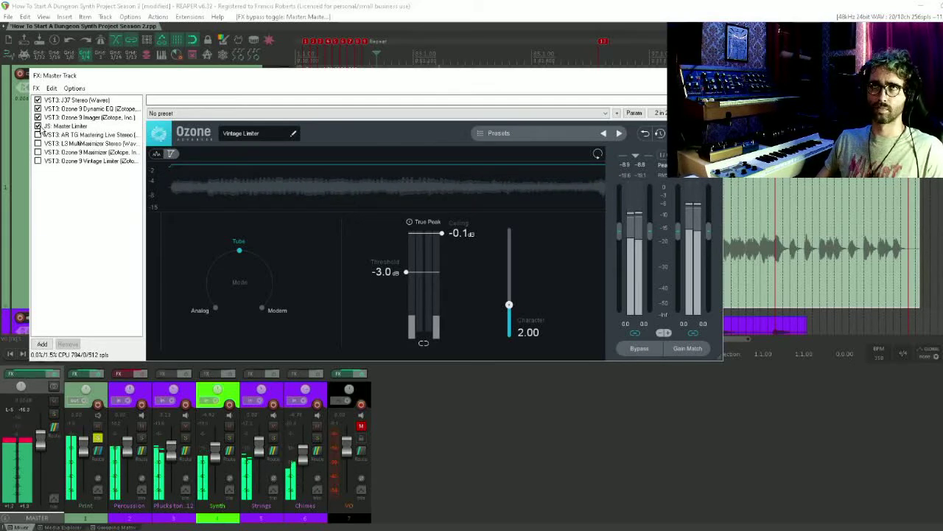
{"action": "left_click", "coordinate": [38, 126]}
{"action": "left_click", "coordinate": [37, 135]}
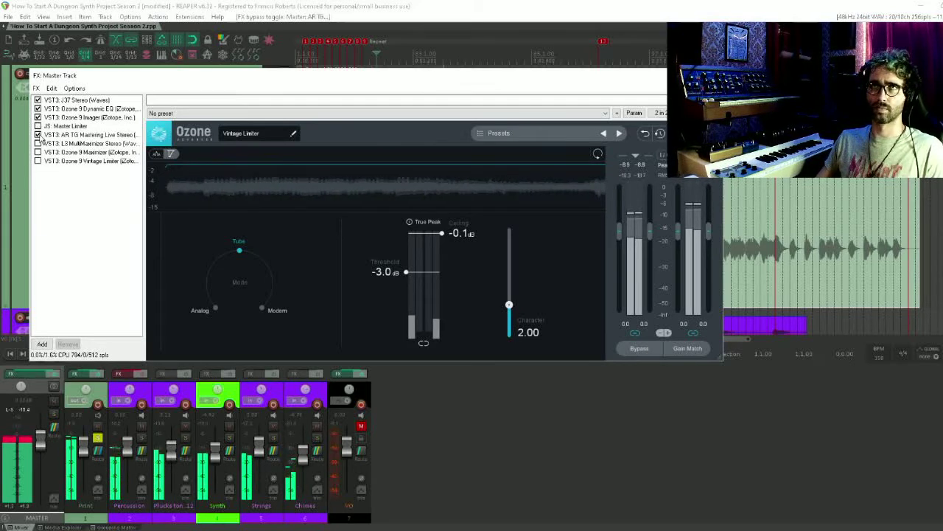
{"action": "left_click", "coordinate": [38, 135]}
{"action": "left_click", "coordinate": [37, 152]}
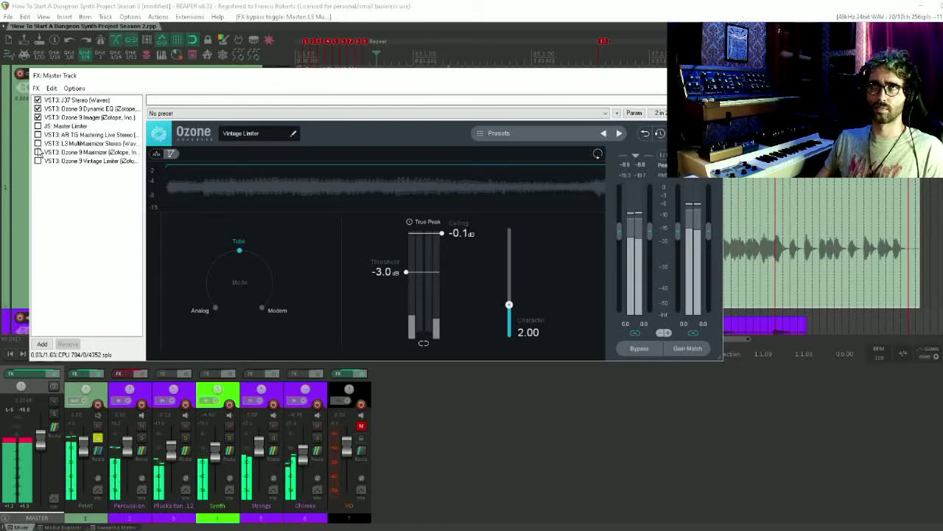
{"action": "left_click", "coordinate": [38, 152]}
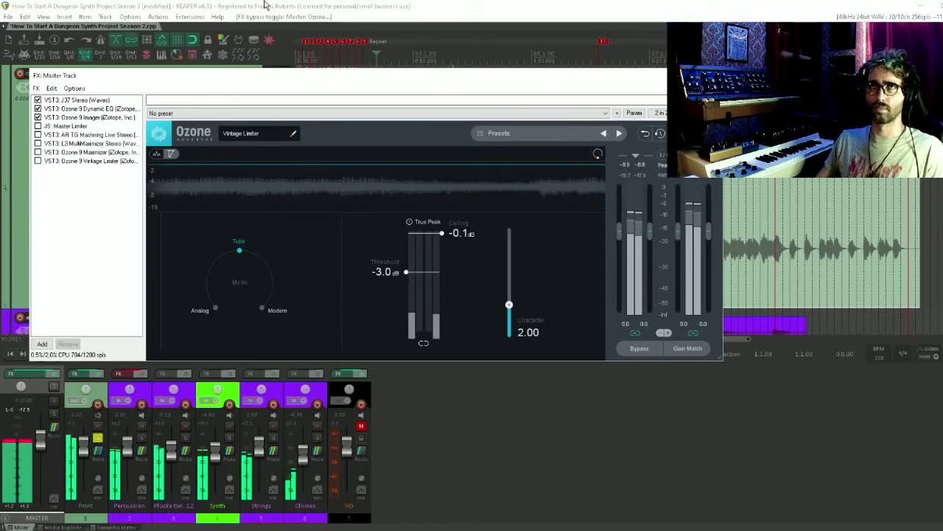
{"action": "left_click", "coordinate": [270, 376]}
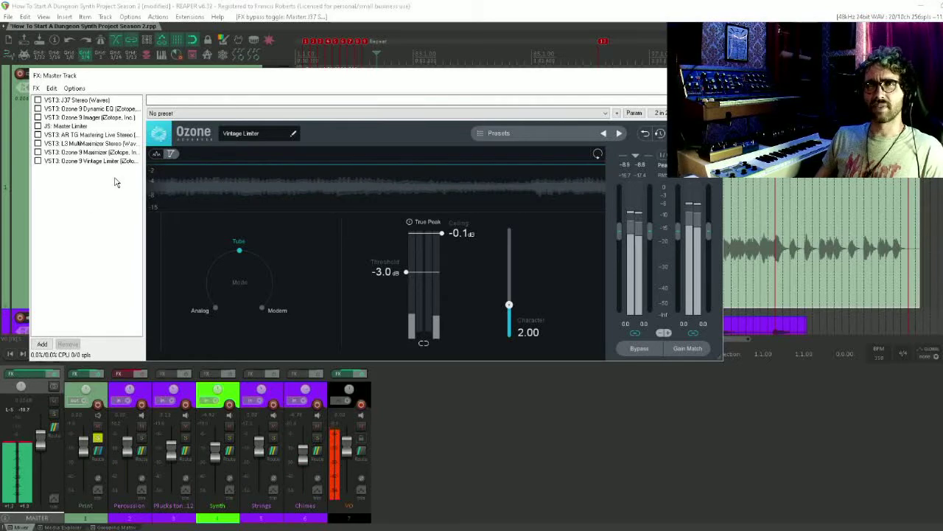
Switch off the Input, Tone and Filter sections of AR TG Mastering Live Stereo, leaving only its Limiter section active
{"action": "left_click", "coordinate": [88, 135]}
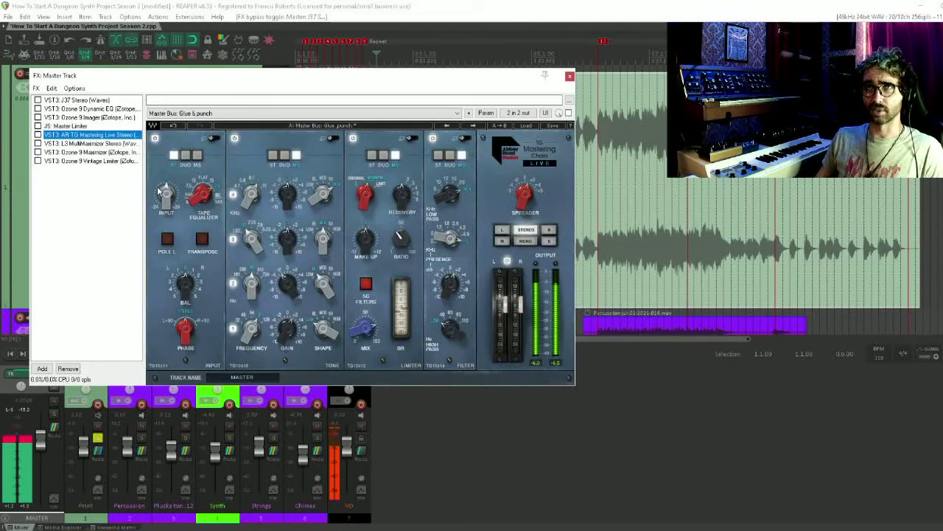
{"action": "left_click", "coordinate": [154, 139]}
{"action": "left_click", "coordinate": [234, 139]}
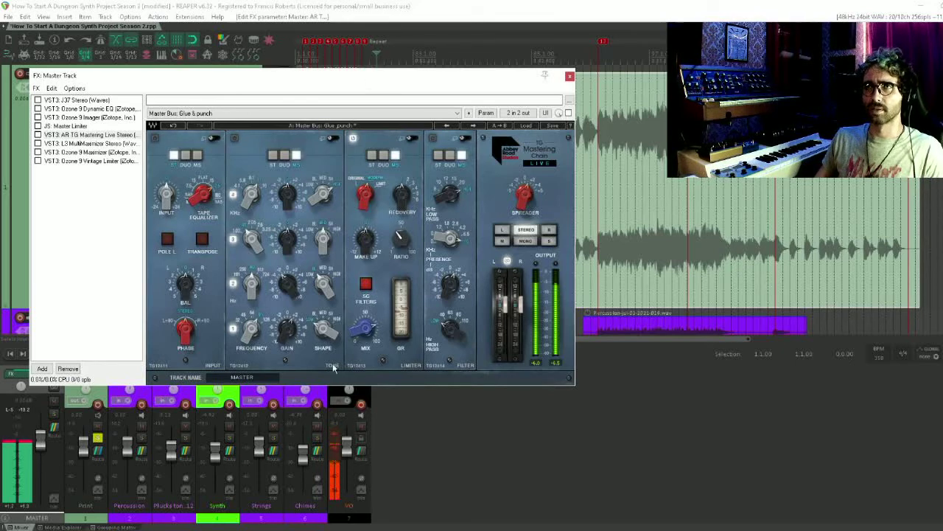
With VO muted, compare AR TG Mastering Live Stereo against Master Limiter during playback, then disable both and unmute VO
{"action": "left_click", "coordinate": [362, 426]}
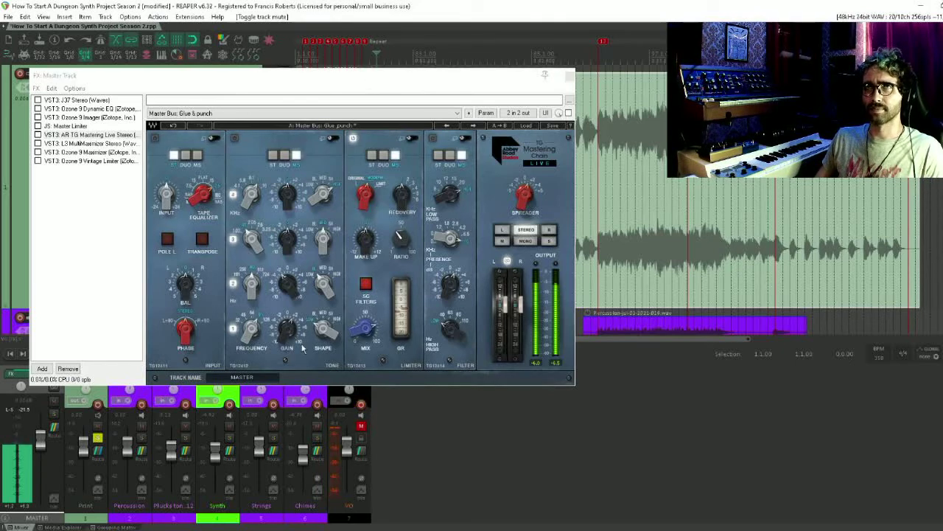
{"action": "left_click", "coordinate": [38, 136]}
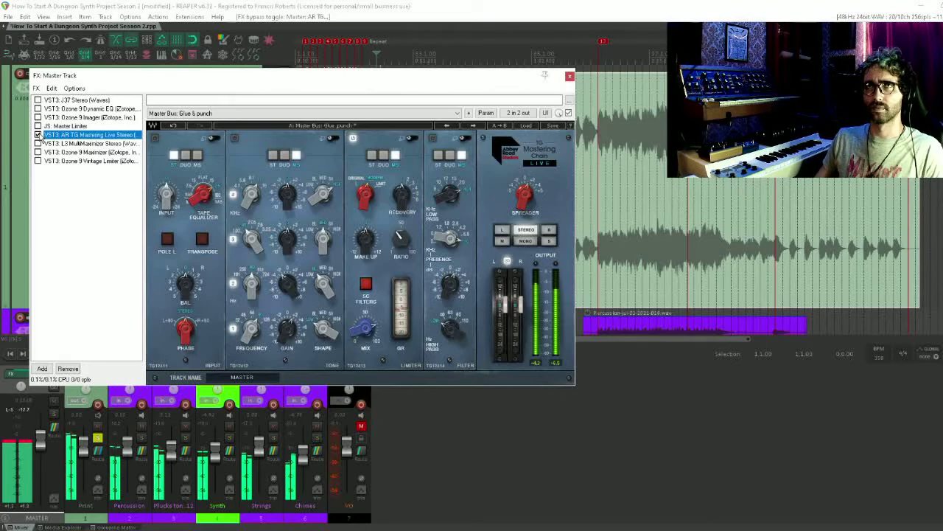
{"action": "left_click", "coordinate": [39, 134]}
{"action": "left_click", "coordinate": [38, 127]}
{"action": "left_click", "coordinate": [39, 127]}
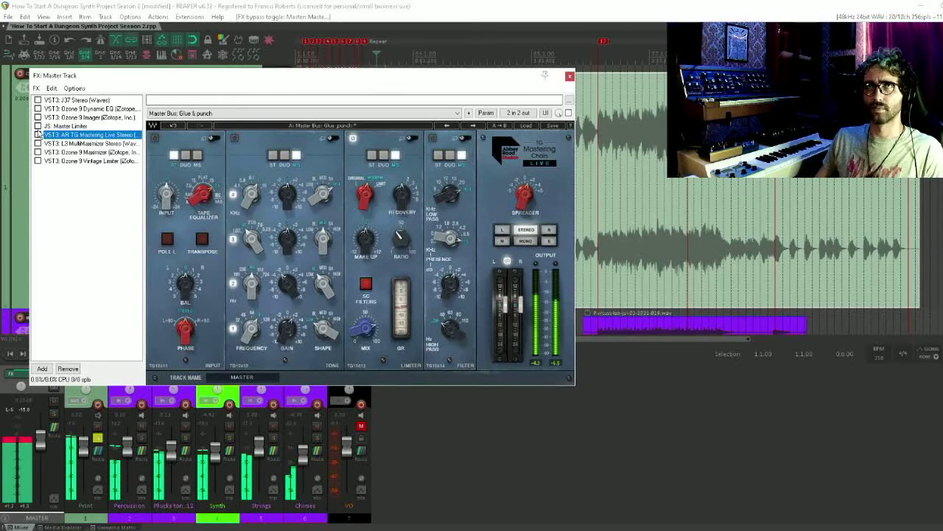
{"action": "left_click", "coordinate": [38, 134]}
{"action": "left_click", "coordinate": [38, 135]}
{"action": "left_click", "coordinate": [63, 236]}
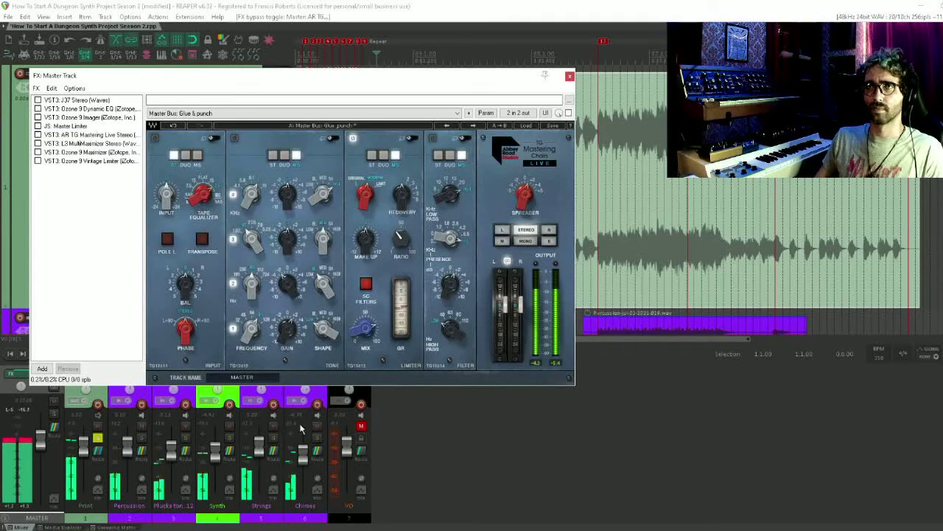
{"action": "left_click", "coordinate": [360, 426]}
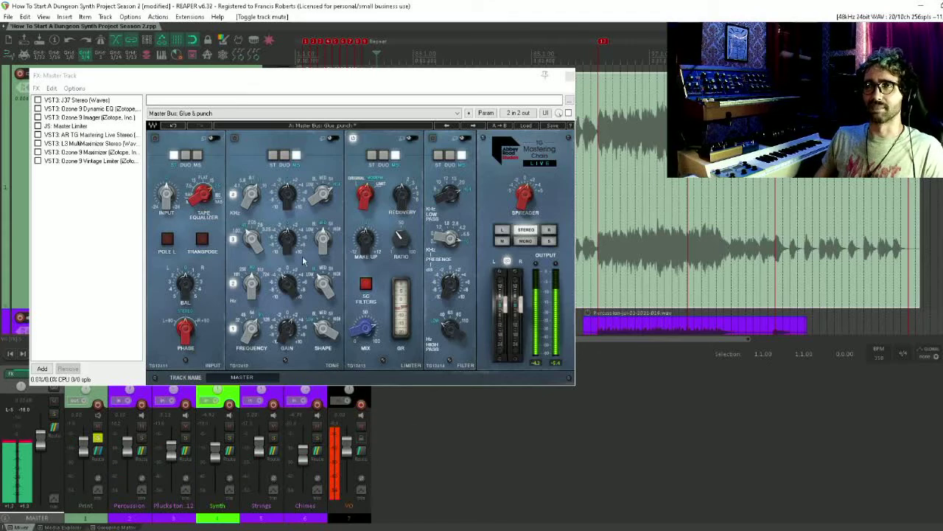
Move Ozone 9 Maximizer to the end of the master chain, after Ozone 9 Vintage Limiter
{"action": "left_click", "coordinate": [77, 128]}
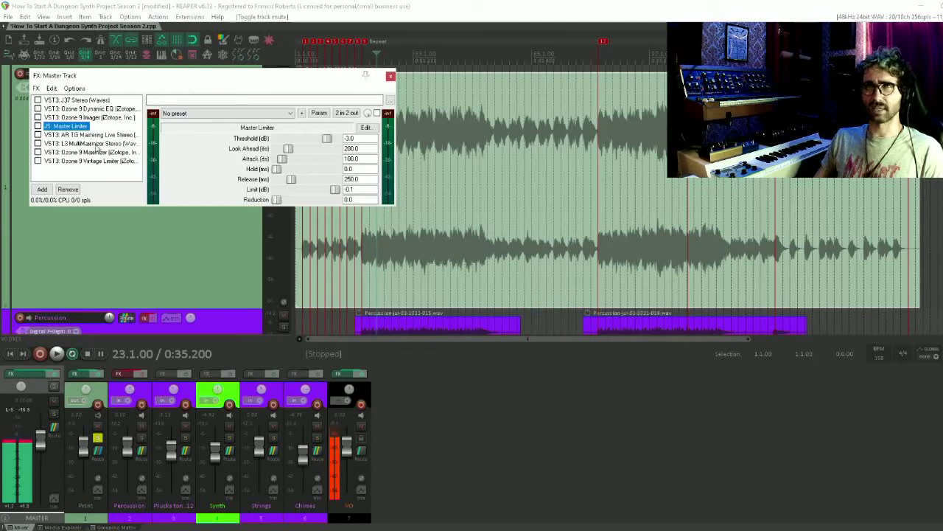
{"action": "left_click_drag", "start_coordinate": [91, 153], "coordinate": [76, 172]}
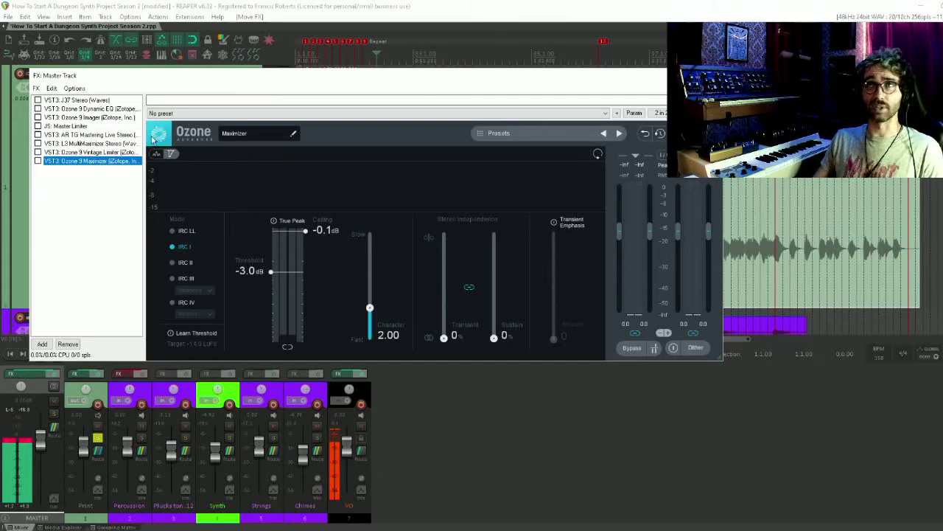
{"action": "left_click", "coordinate": [107, 154]}
{"action": "left_click", "coordinate": [108, 162]}
{"action": "left_click", "coordinate": [70, 223]}
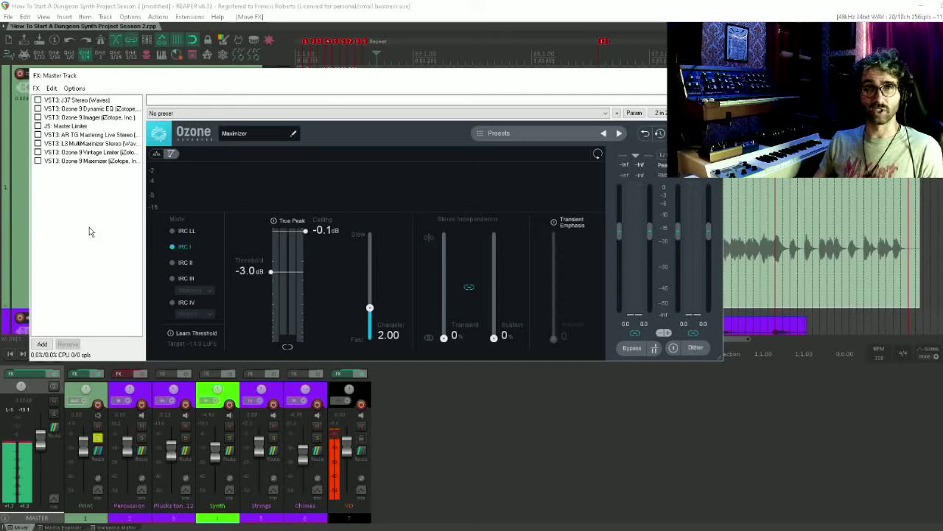
{"action": "left_click", "coordinate": [76, 128]}
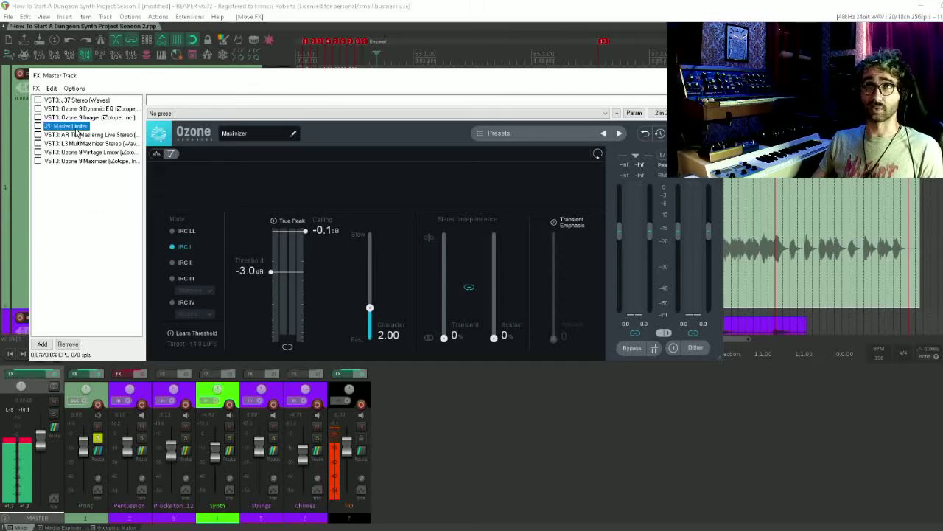
{"action": "left_click", "coordinate": [88, 135]}
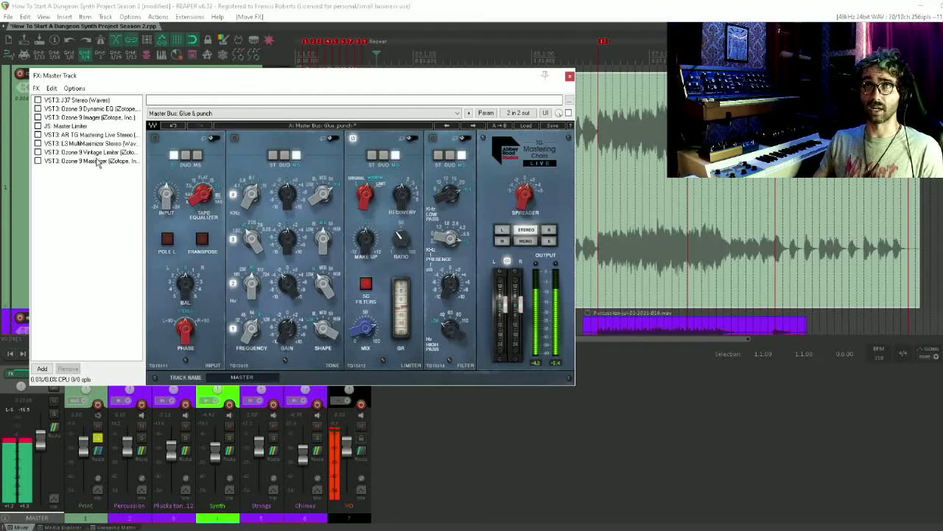
{"action": "left_click", "coordinate": [155, 139]}
{"action": "left_click", "coordinate": [155, 138]}
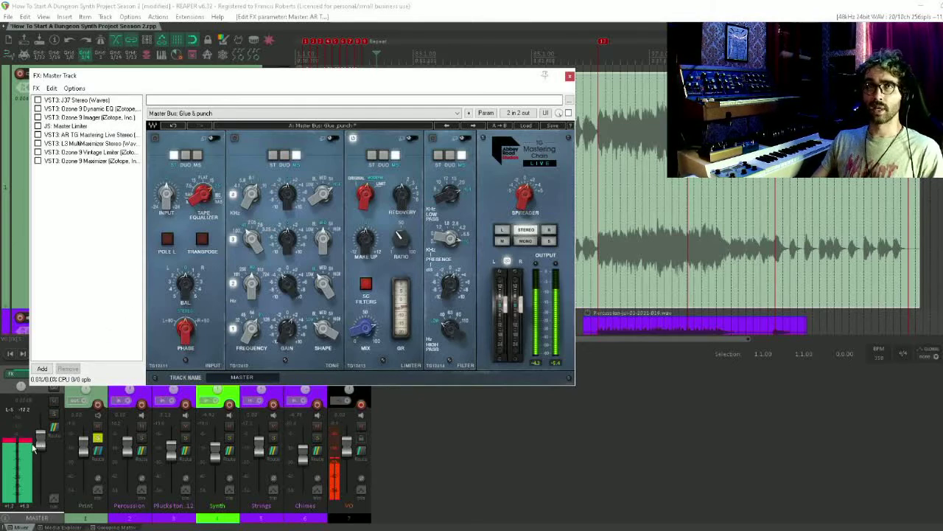
Mute VO and enable J37, Ozone 9 Dynamic EQ, Ozone 9 Imager and Ozone 9 Maximizer, keeping the master's bypass control uncovered
{"action": "left_click_drag", "start_coordinate": [133, 79], "coordinate": [148, 59]}
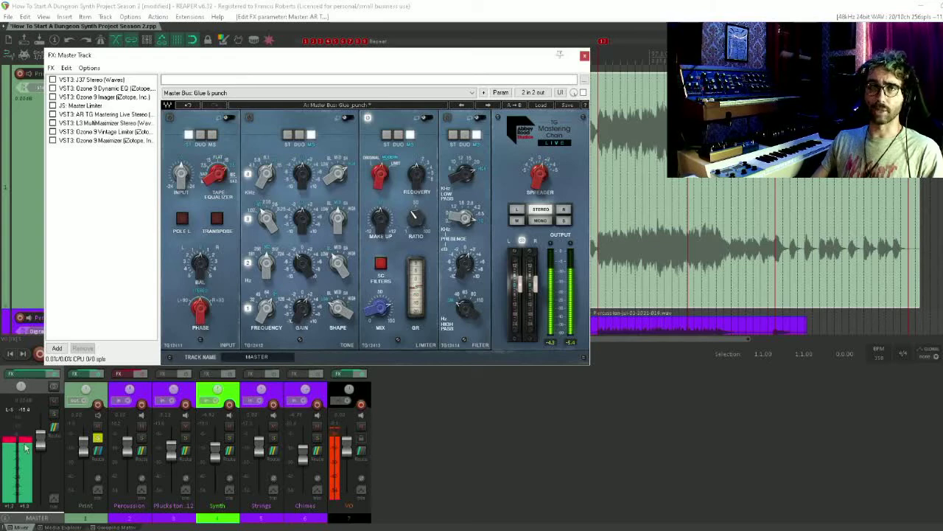
{"action": "left_click", "coordinate": [361, 427]}
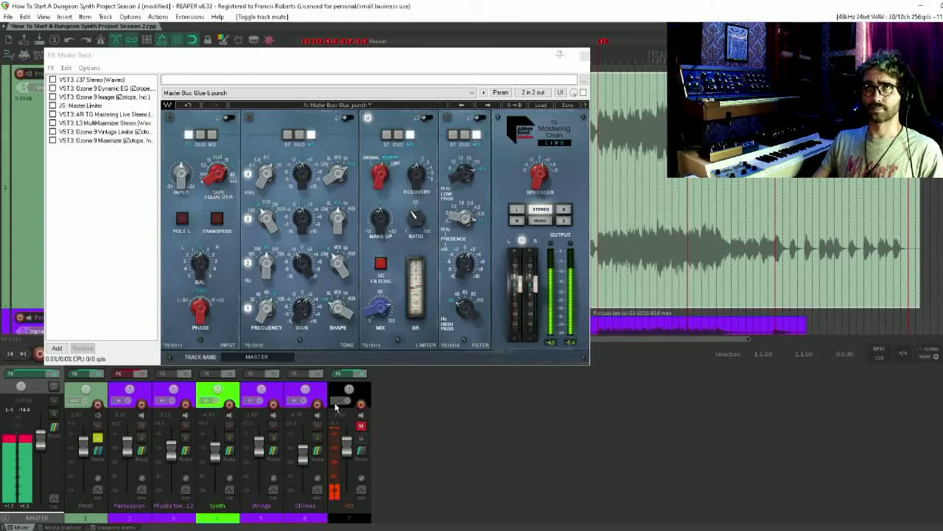
{"action": "left_click", "coordinate": [52, 79]}
{"action": "left_click", "coordinate": [52, 88]}
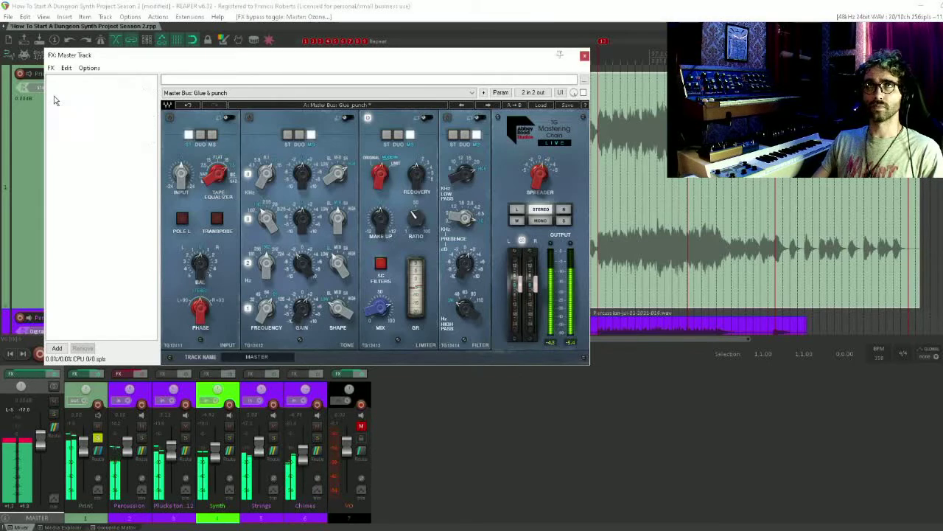
{"action": "left_click", "coordinate": [52, 96]}
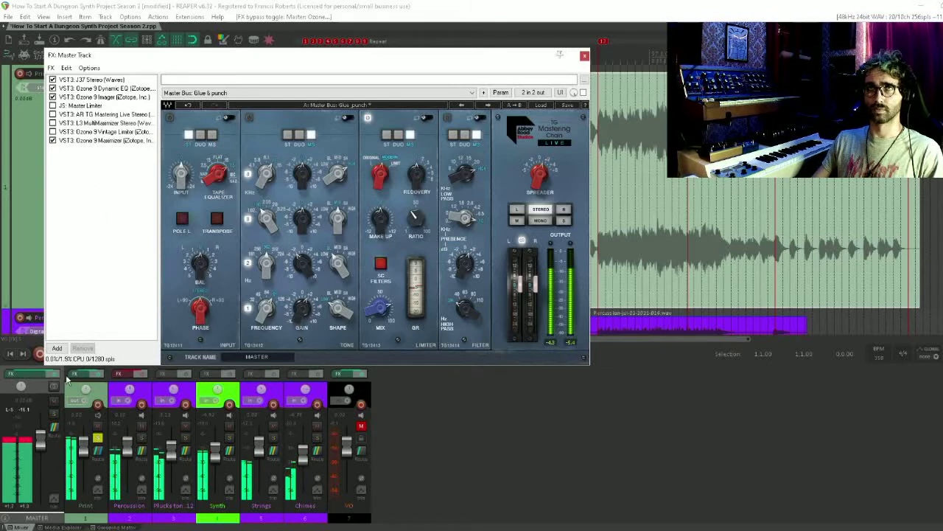
{"action": "left_click", "coordinate": [99, 140]}
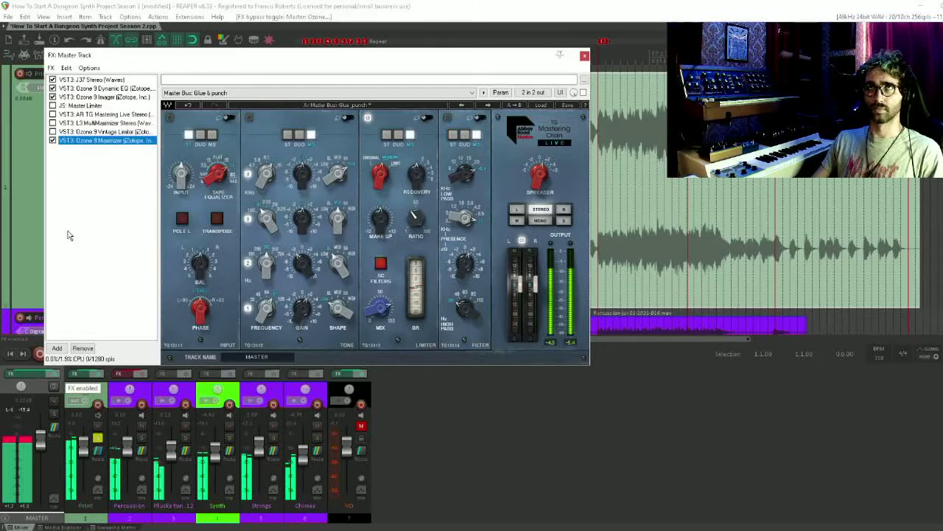
{"action": "left_click", "coordinate": [58, 354]}
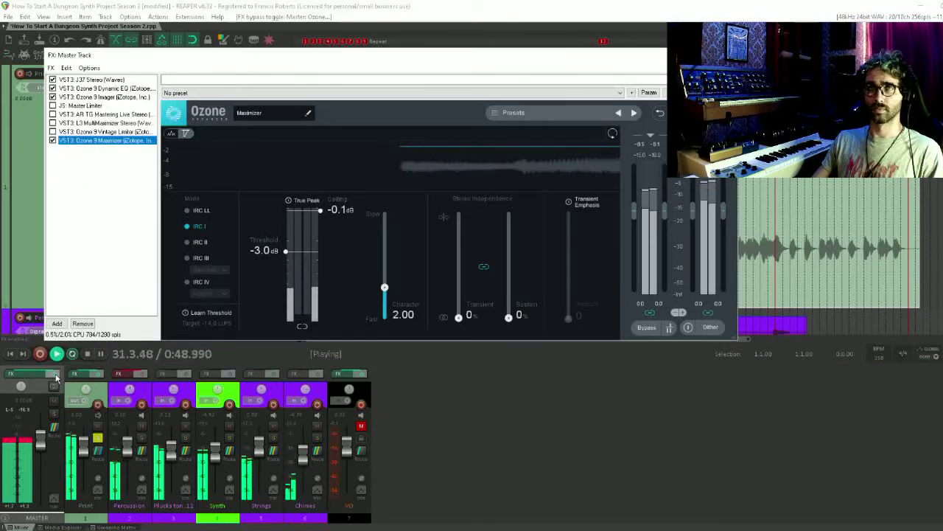
Compare the mix with and without the entire master effects chain during playback
{"action": "left_click", "coordinate": [56, 377]}
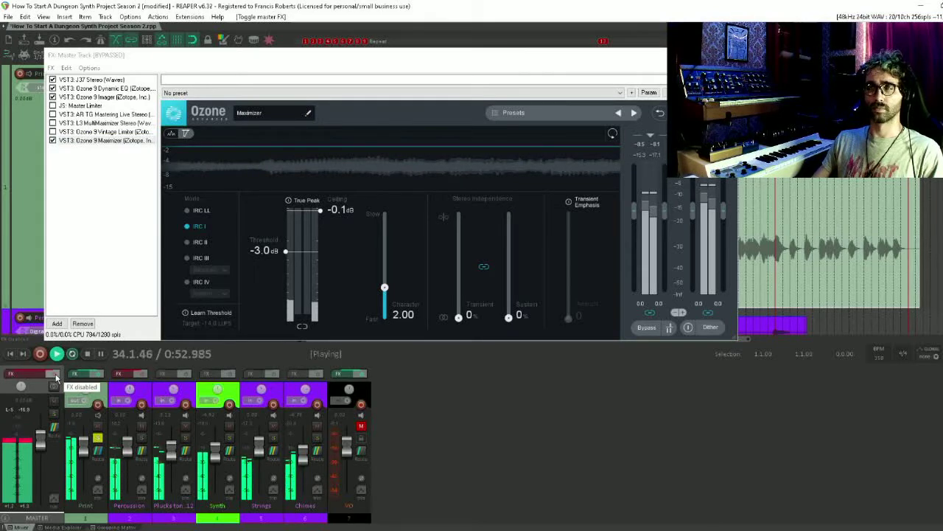
{"action": "left_click", "coordinate": [56, 377]}
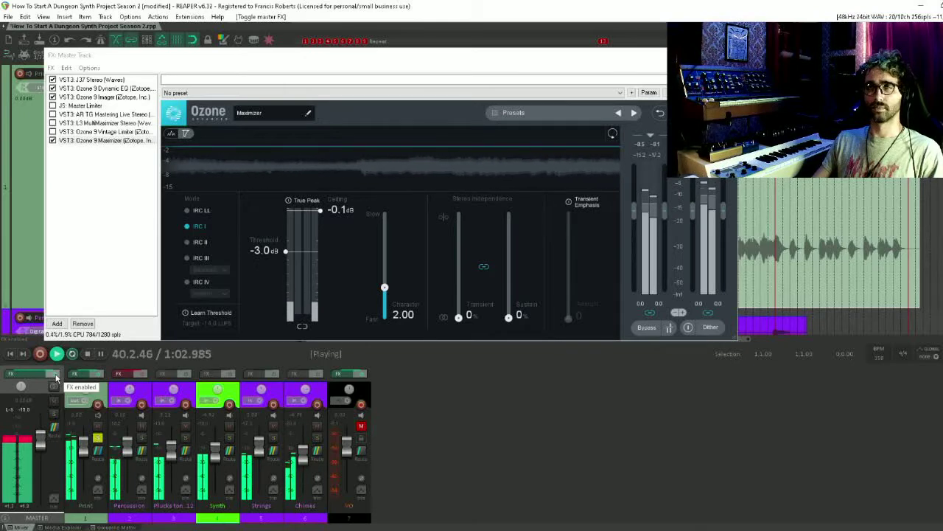
{"action": "left_click", "coordinate": [53, 374]}
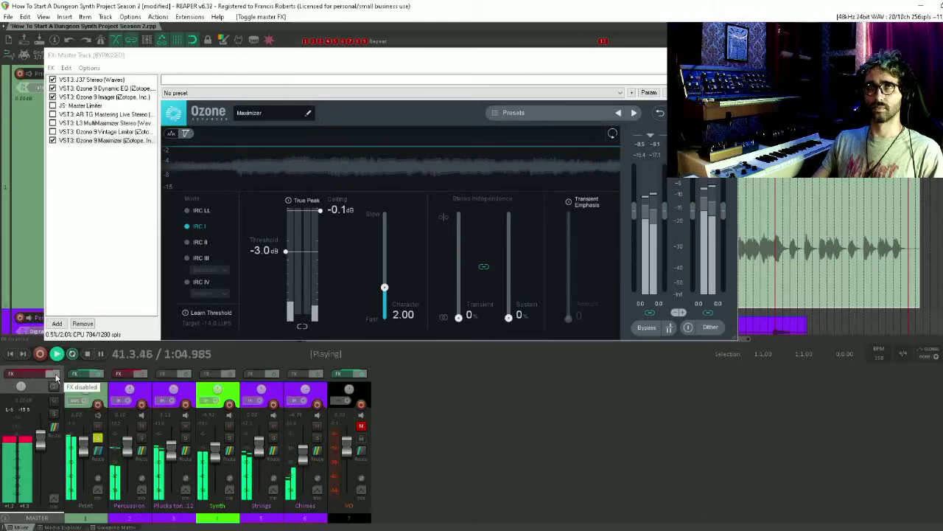
{"action": "left_click", "coordinate": [56, 374]}
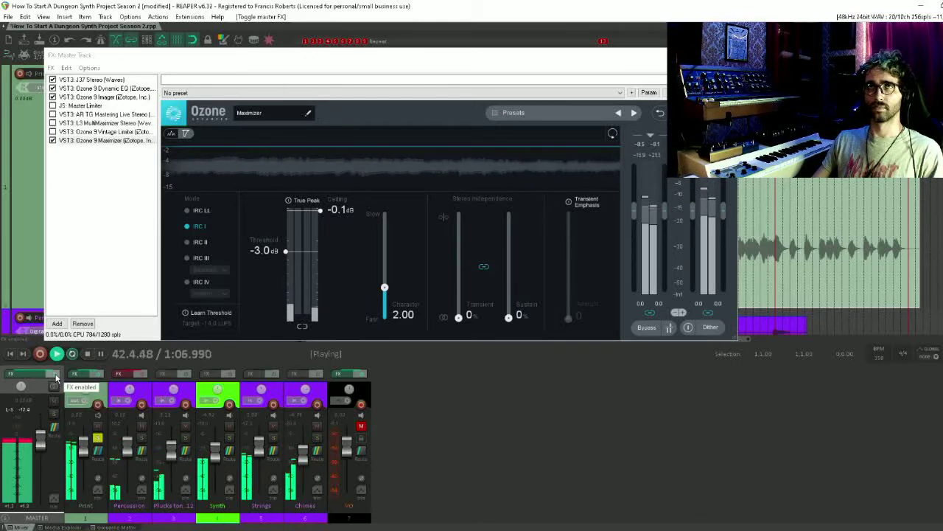
{"action": "left_click", "coordinate": [56, 375]}
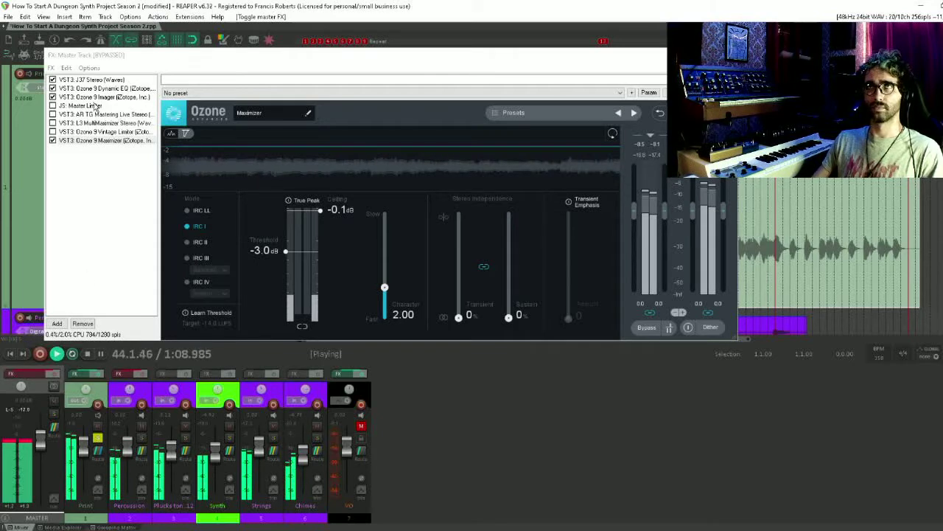
Remove Master Limiter, AR TG Mastering Live Stereo, L3 MultiMaximizer Stereo and Ozone 9 Vintage Limiter from the master chain
{"action": "left_click", "coordinate": [86, 106]}
{"action": "key", "text": "Delete"}
{"action": "left_click", "coordinate": [86, 115]}
{"action": "key", "text": "Delete"}
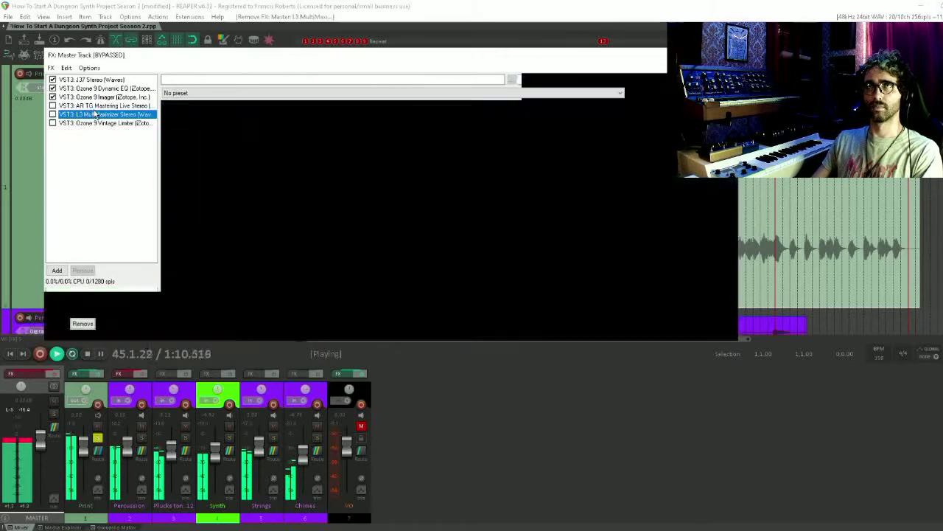
{"action": "key", "text": "Delete"}
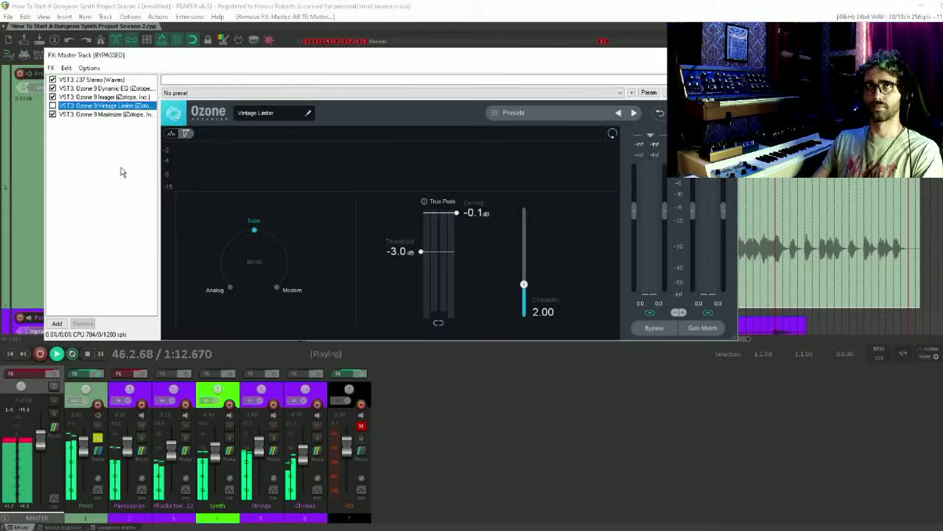
{"action": "key", "text": "Delete"}
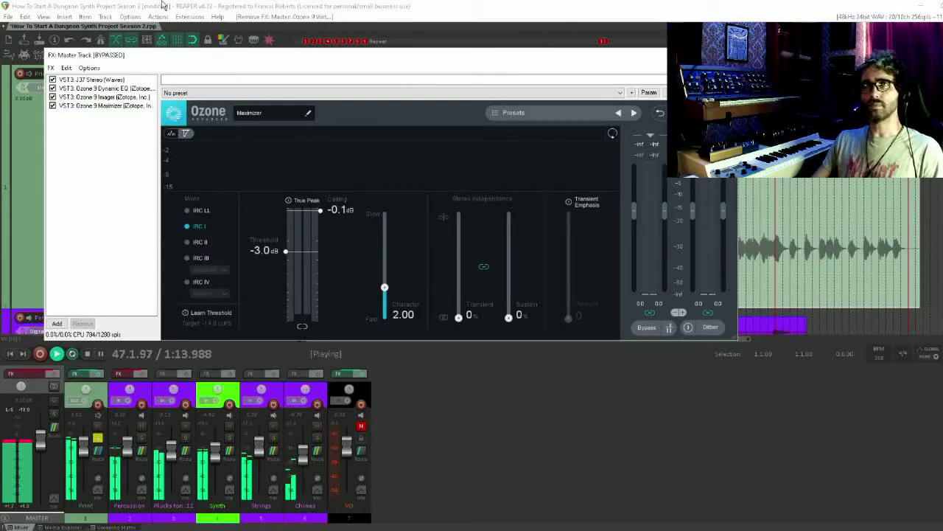
Compare the reduced four-plugin master chain enabled and bypassed, then stop playback
{"action": "left_click", "coordinate": [59, 376]}
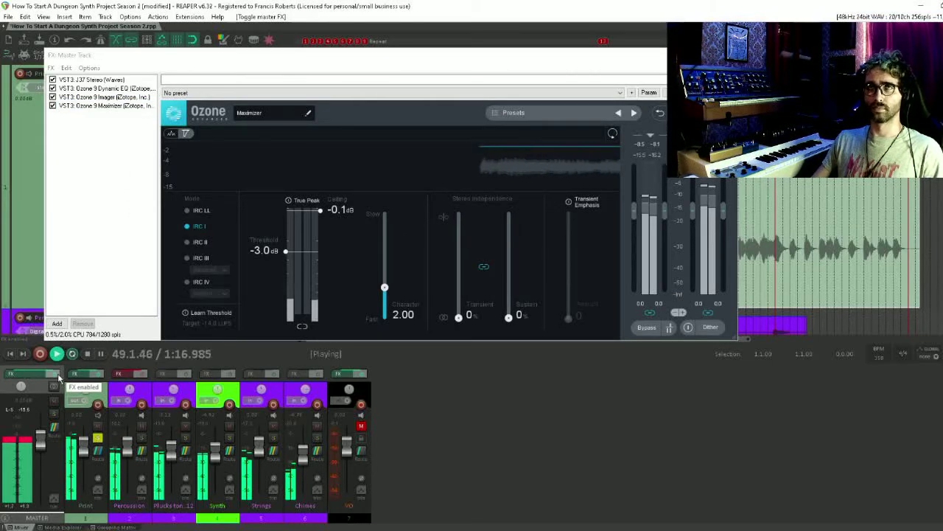
{"action": "left_click", "coordinate": [58, 376]}
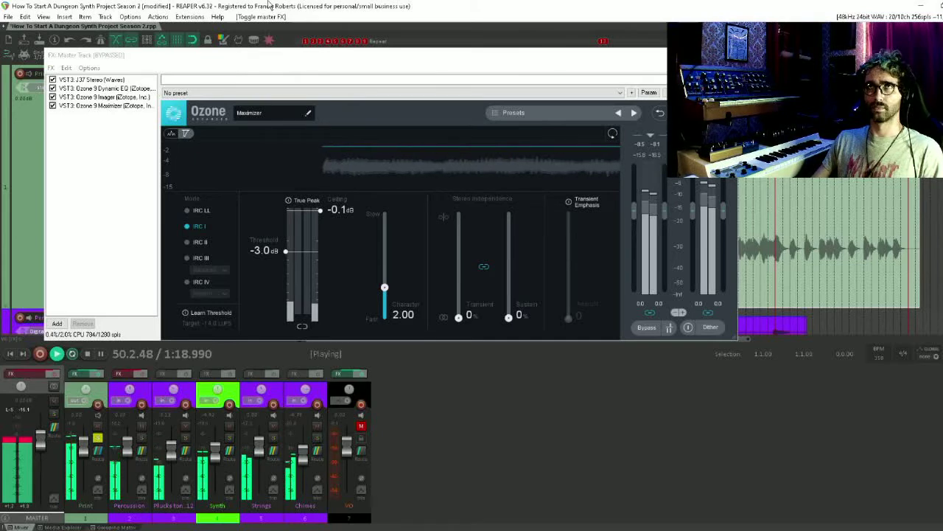
{"action": "key", "text": "space"}
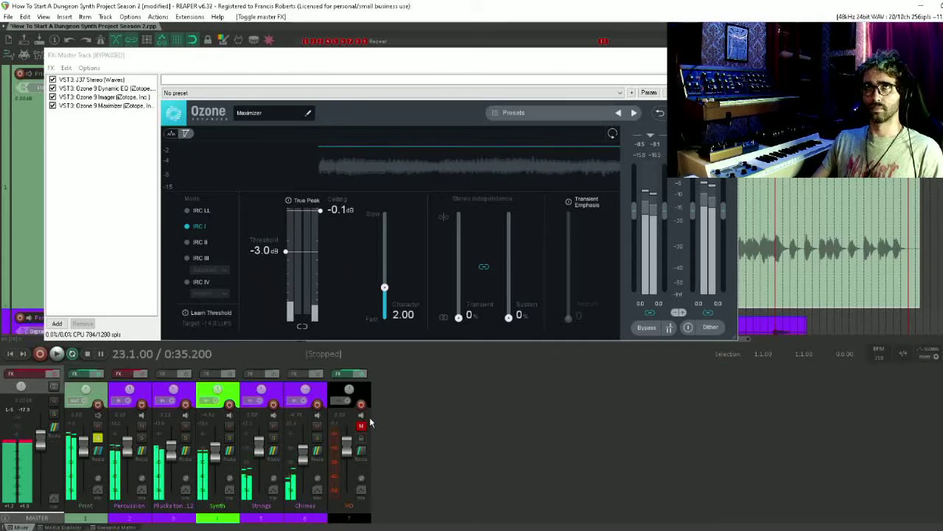